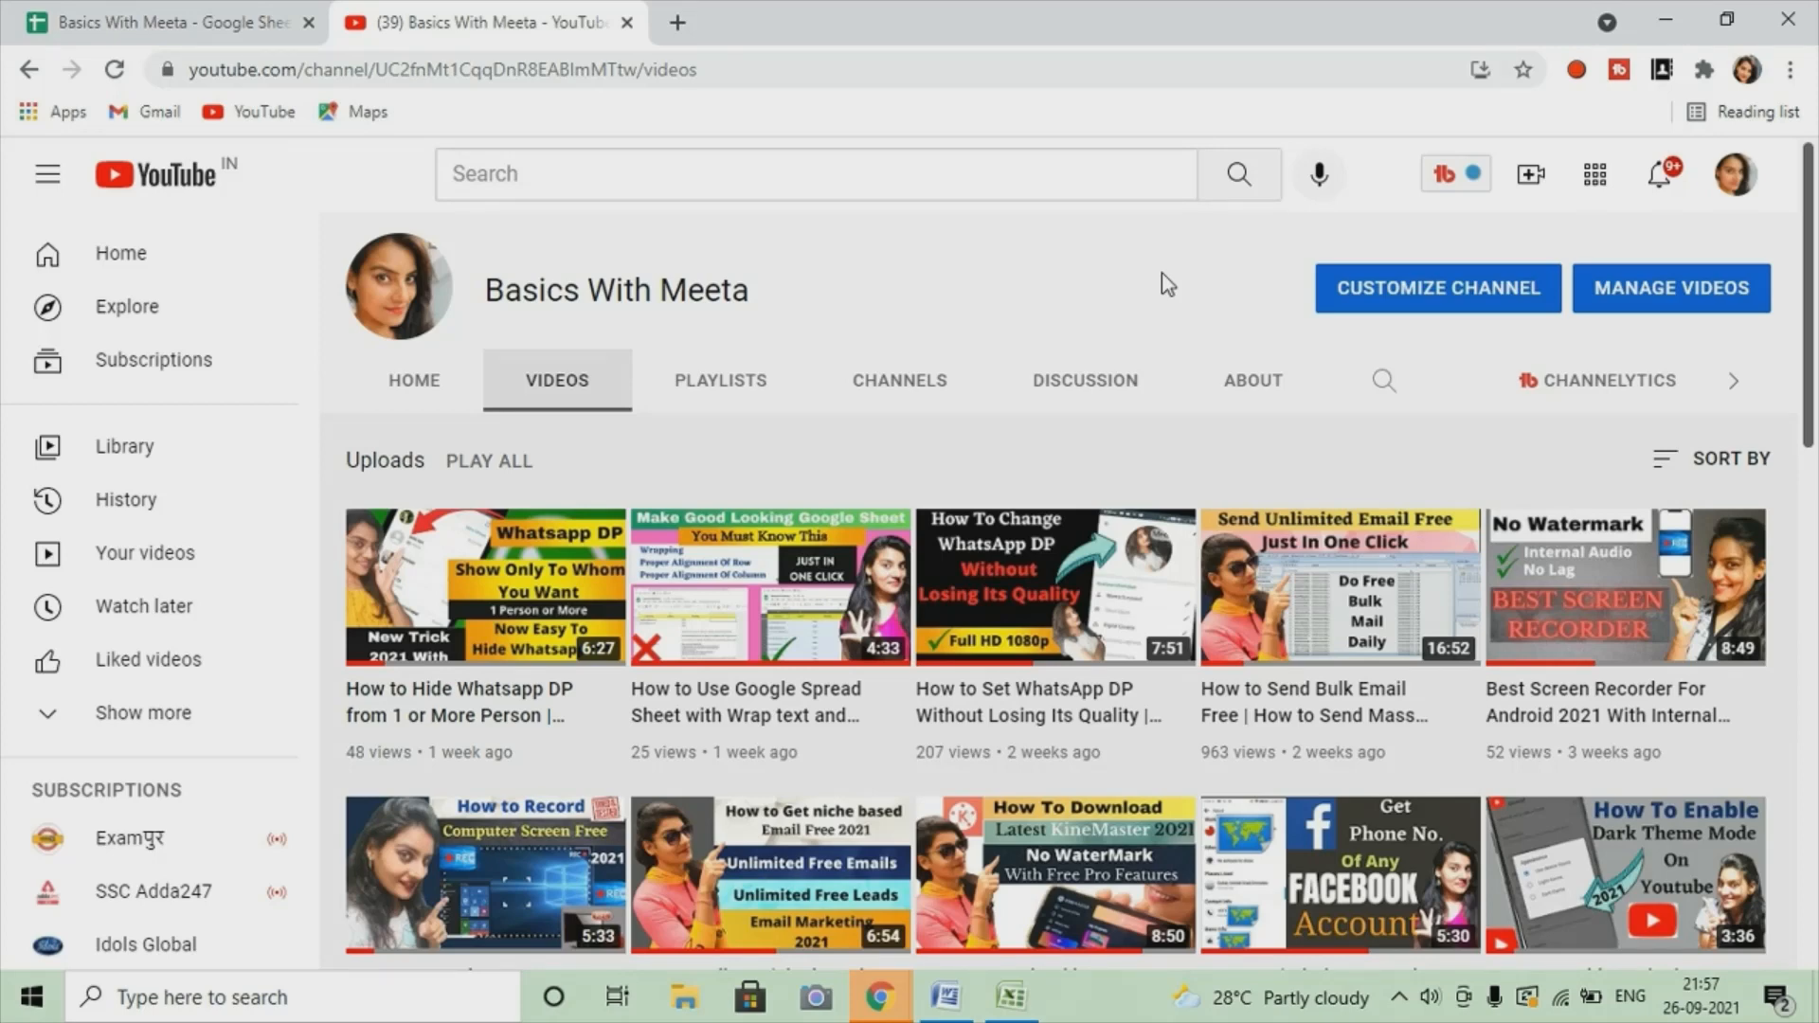
Step: Look through the YouTube channel's playlists, opening the Mail Trick playlist, and return to the example bulk email spreadsheet
click(726, 389)
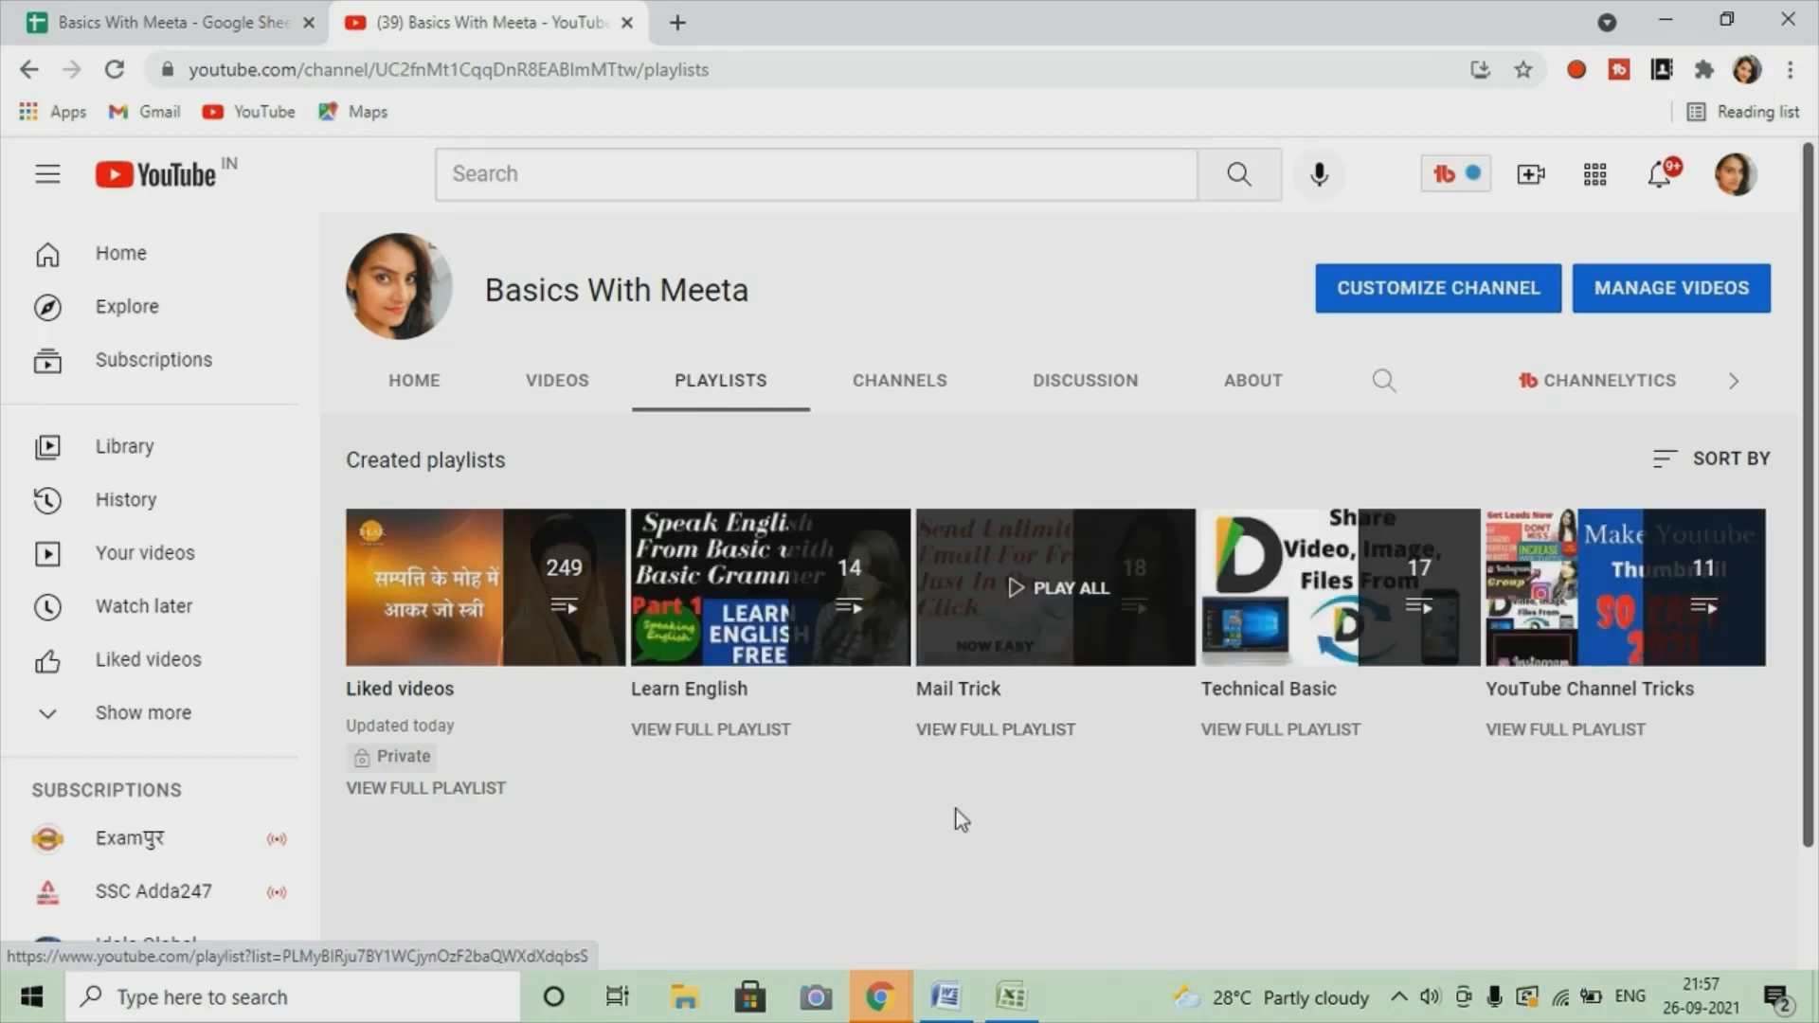
click(957, 663)
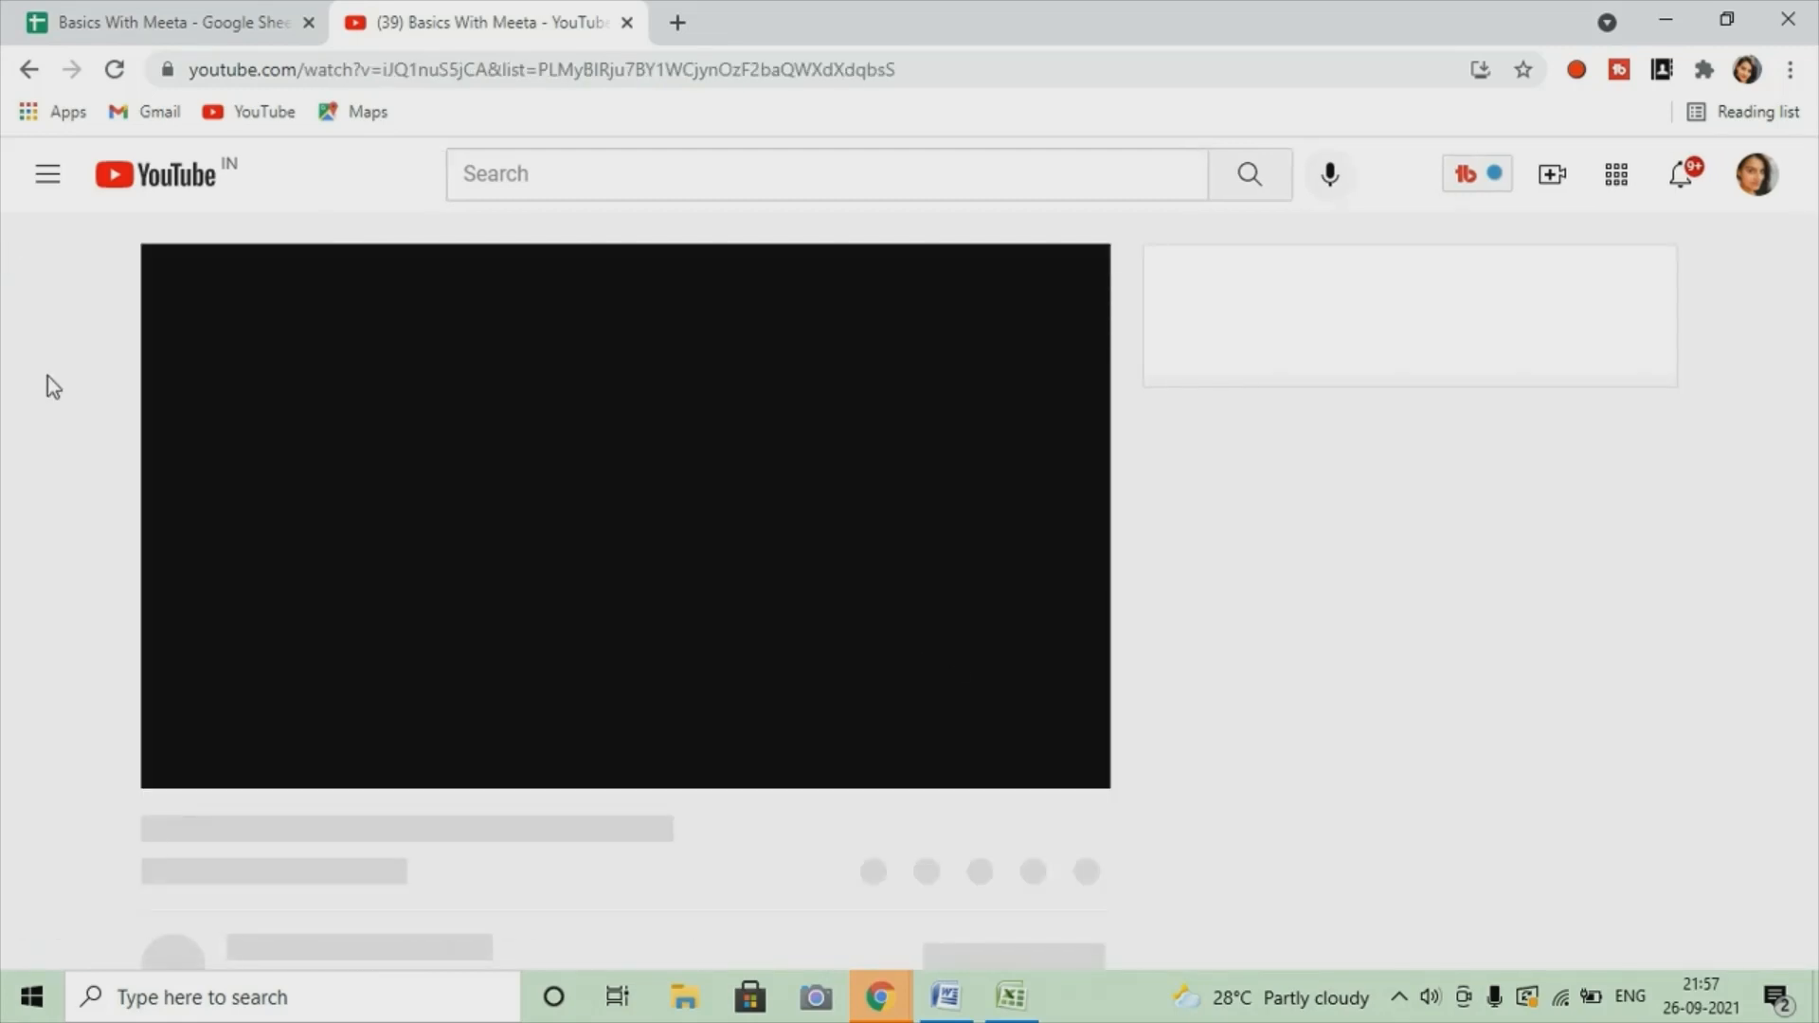
click(27, 69)
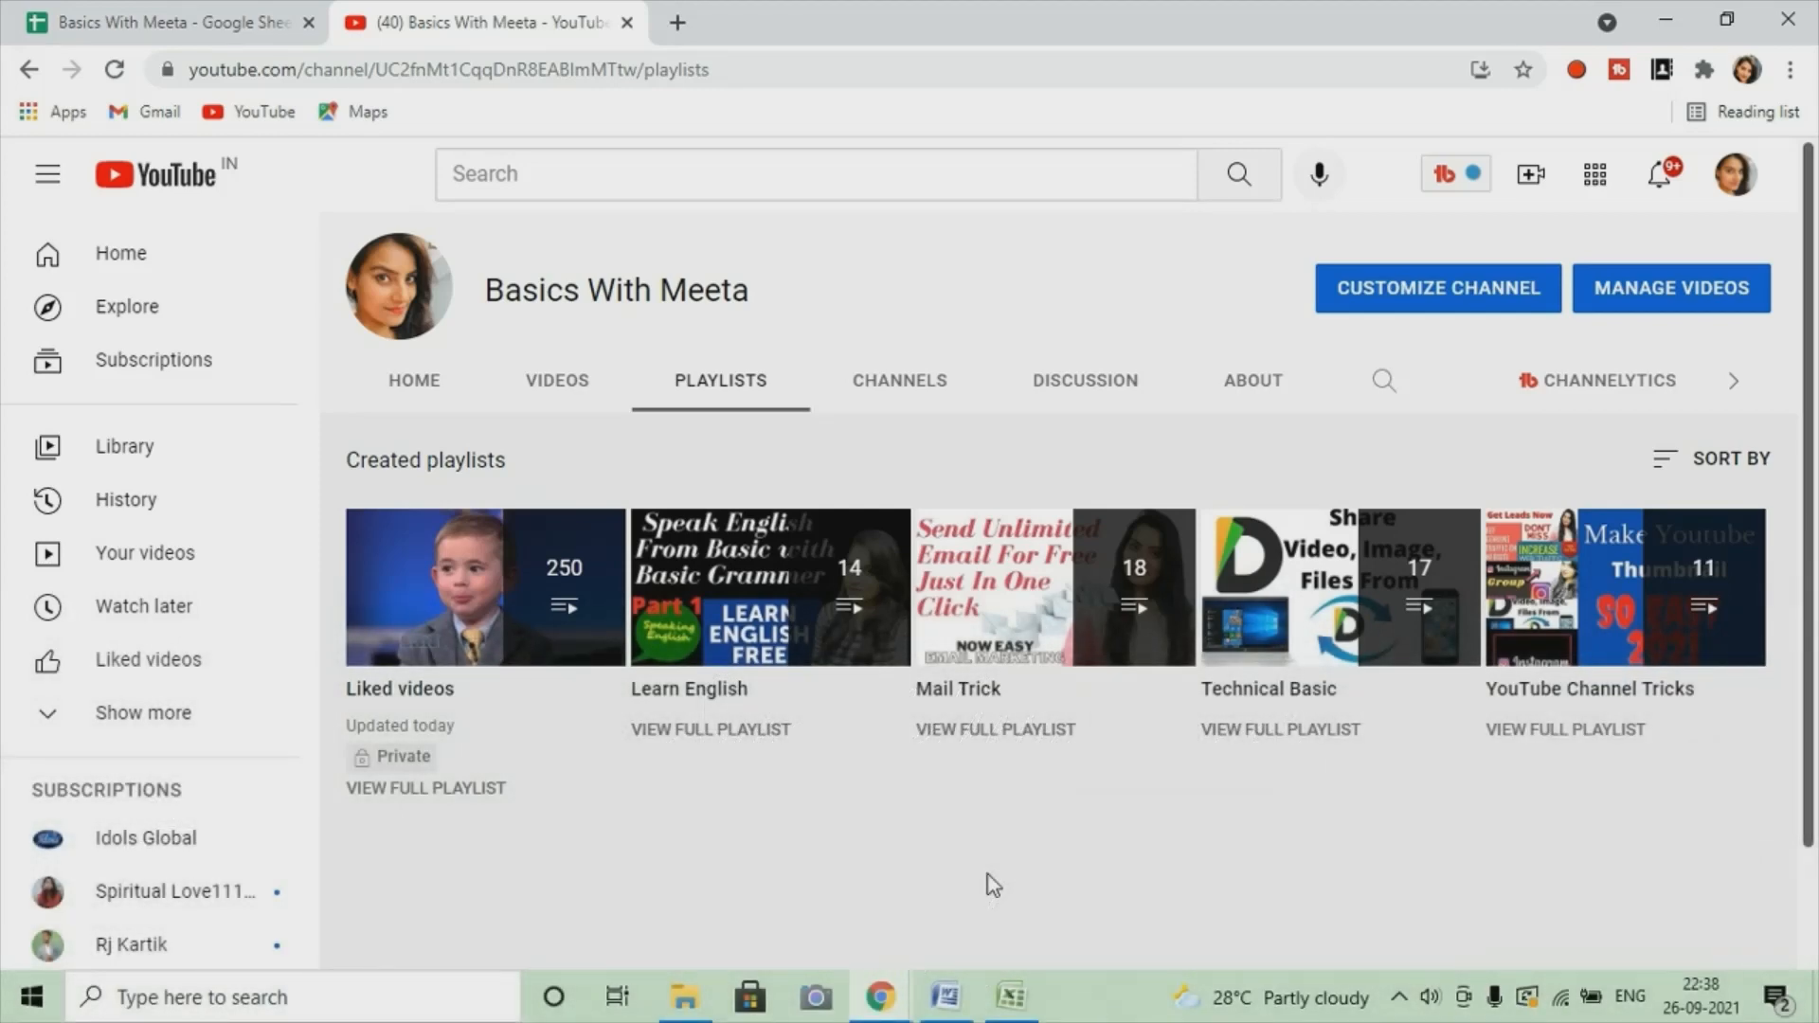
click(180, 28)
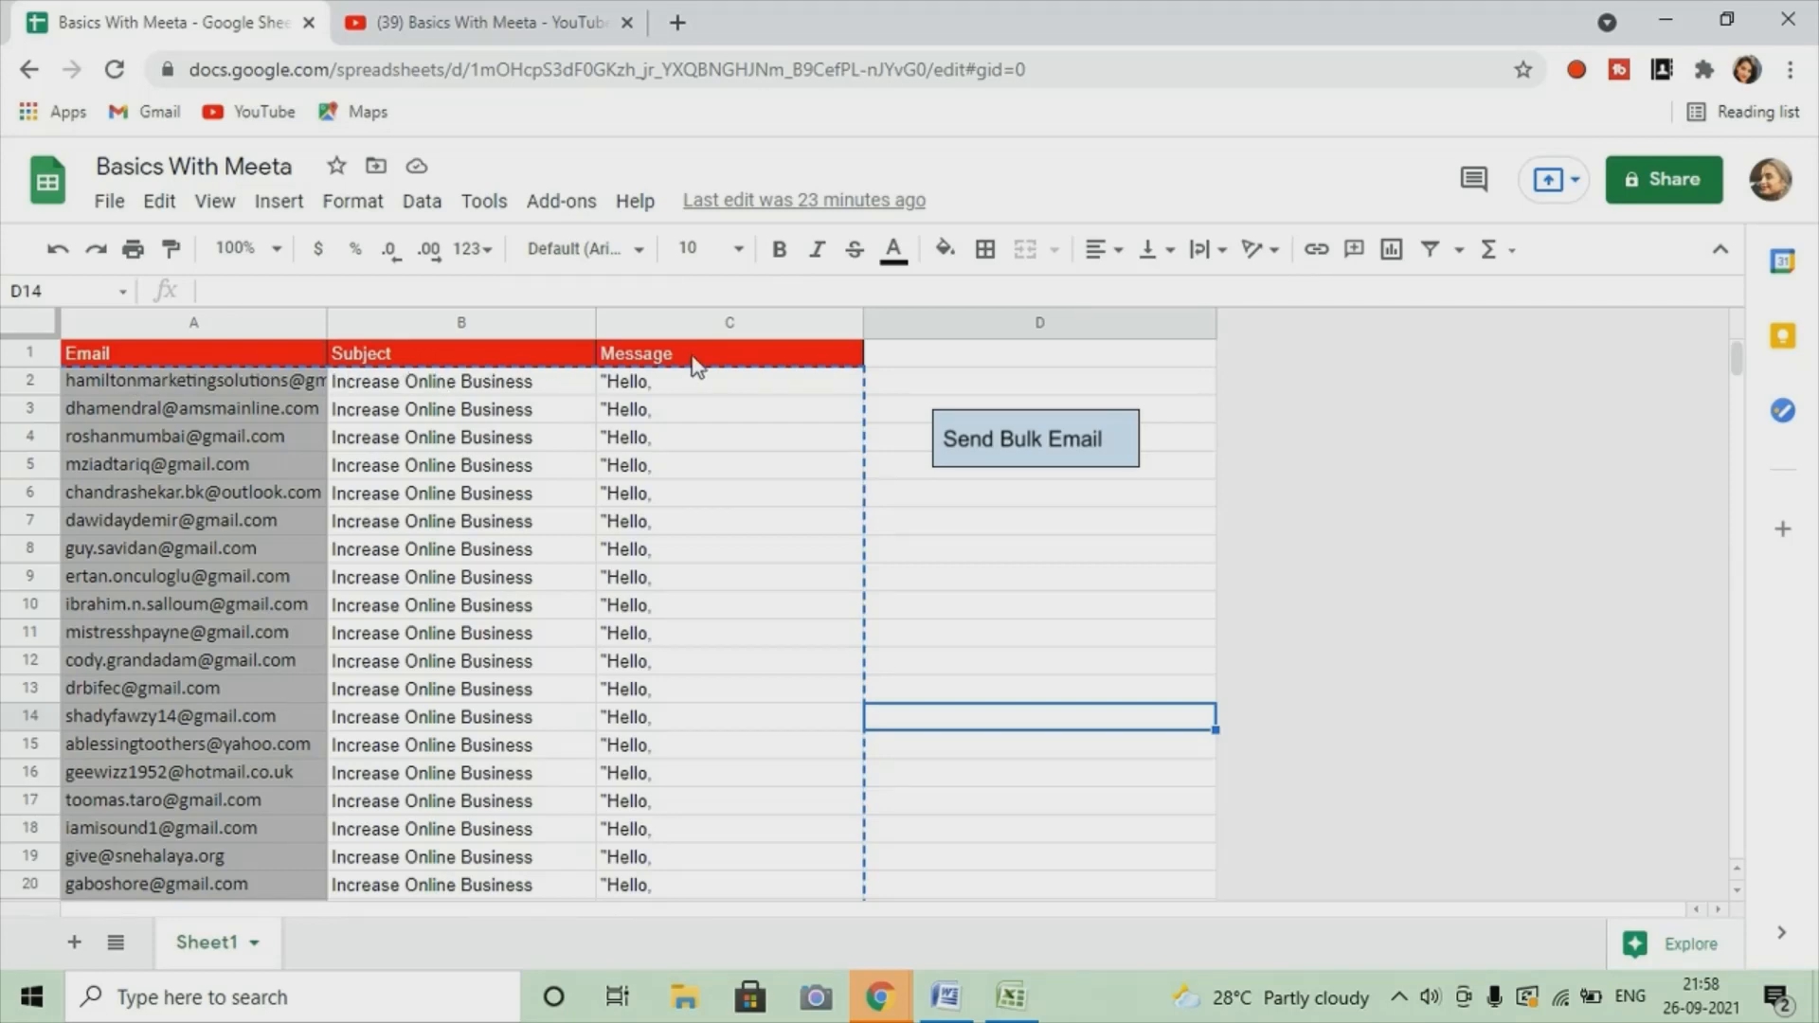
Step: Switch to the Gmail window, open a blank new message, and go back to the example bulk email spreadsheet
mouse_move(881, 995)
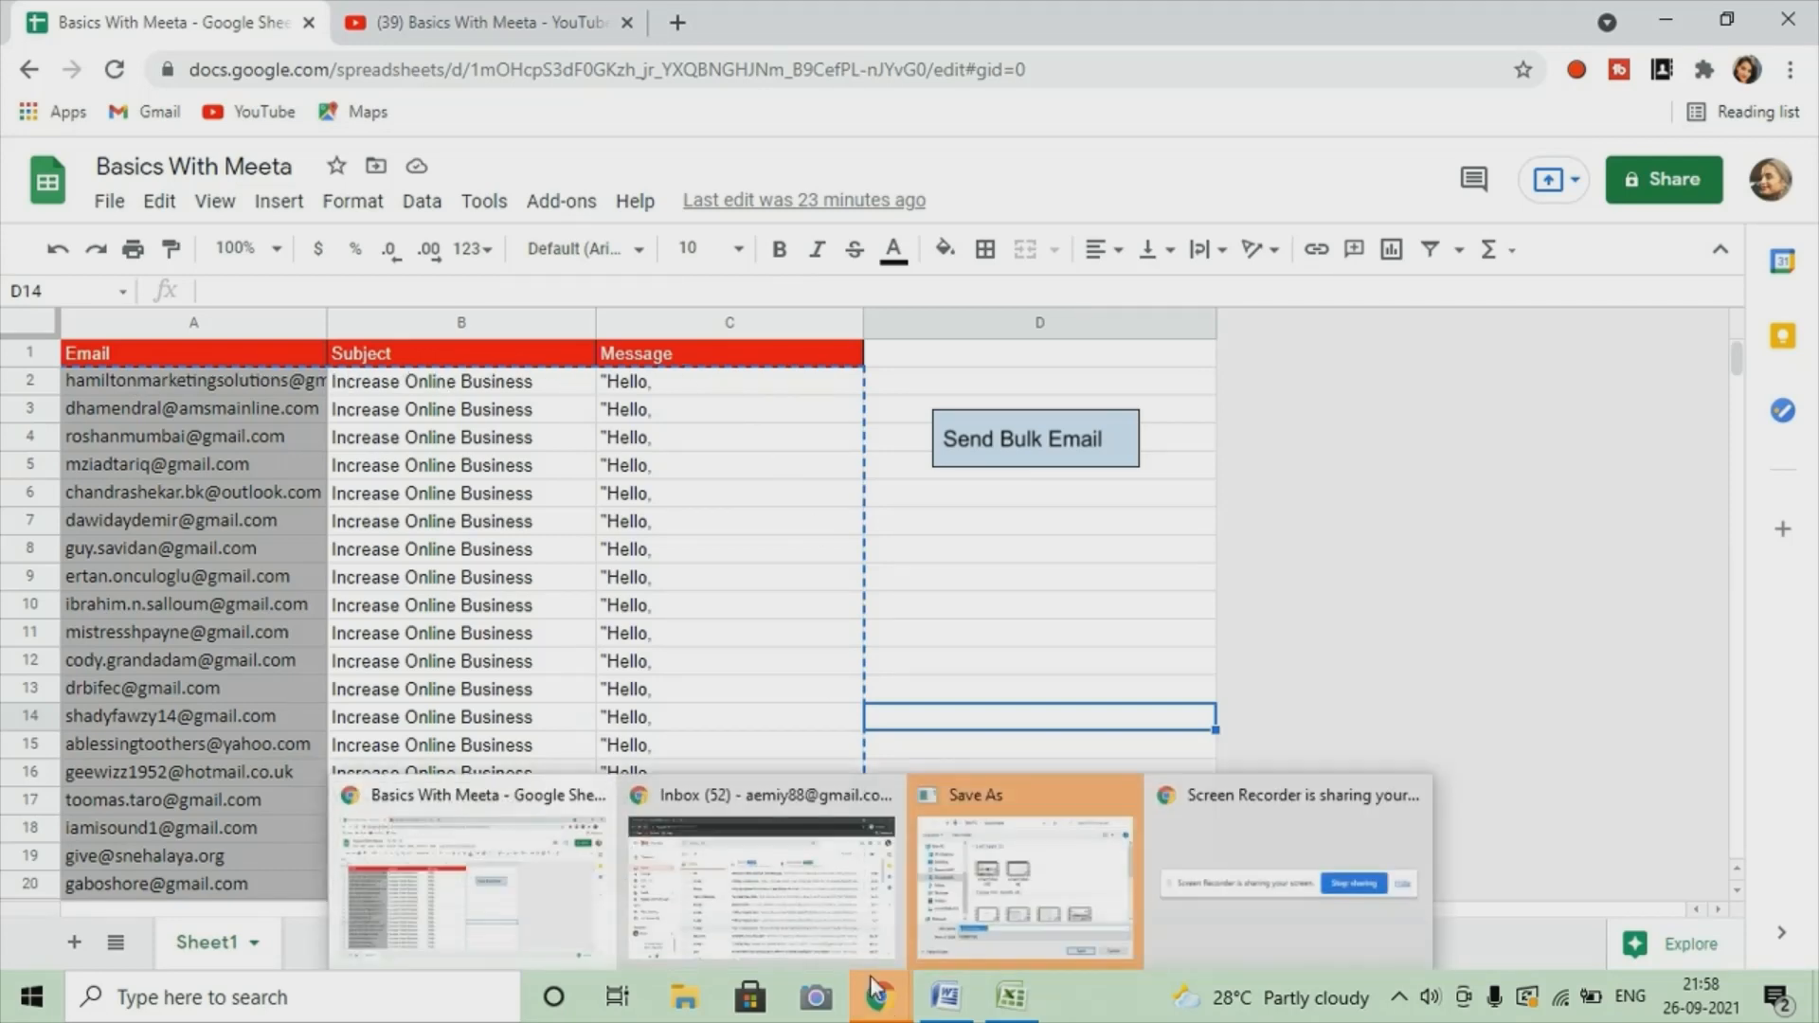
click(830, 908)
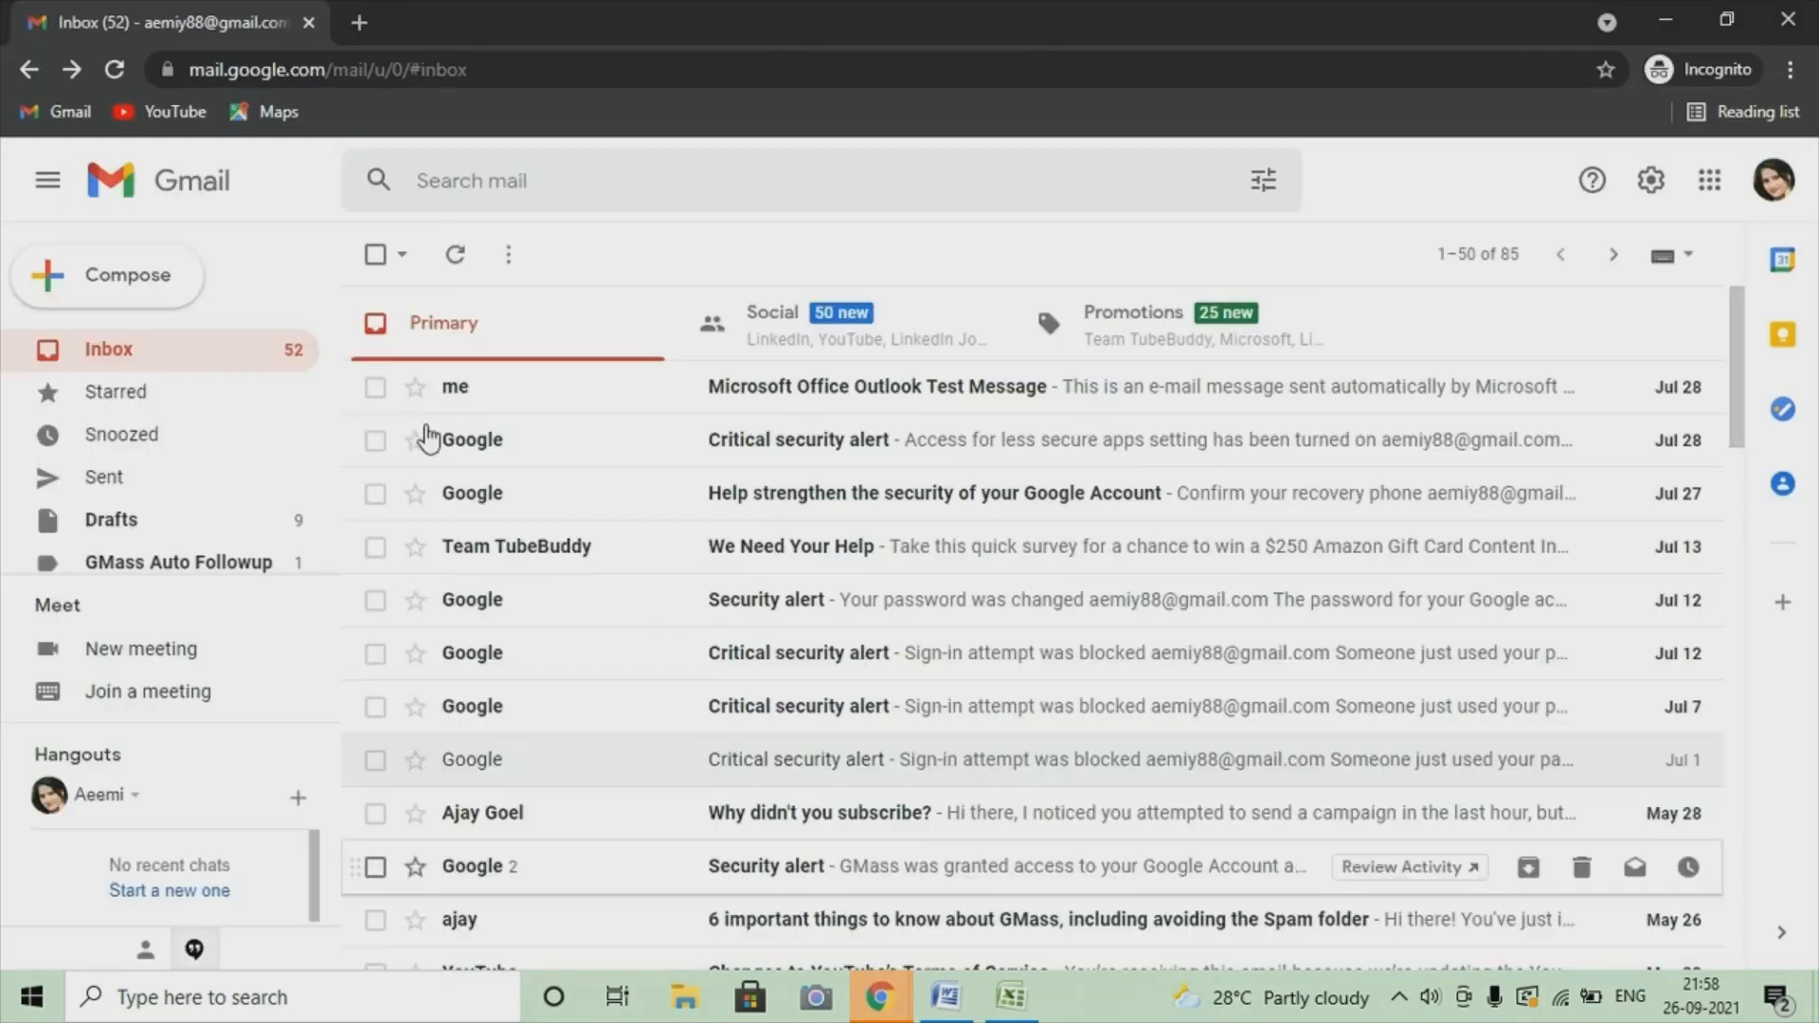
click(130, 301)
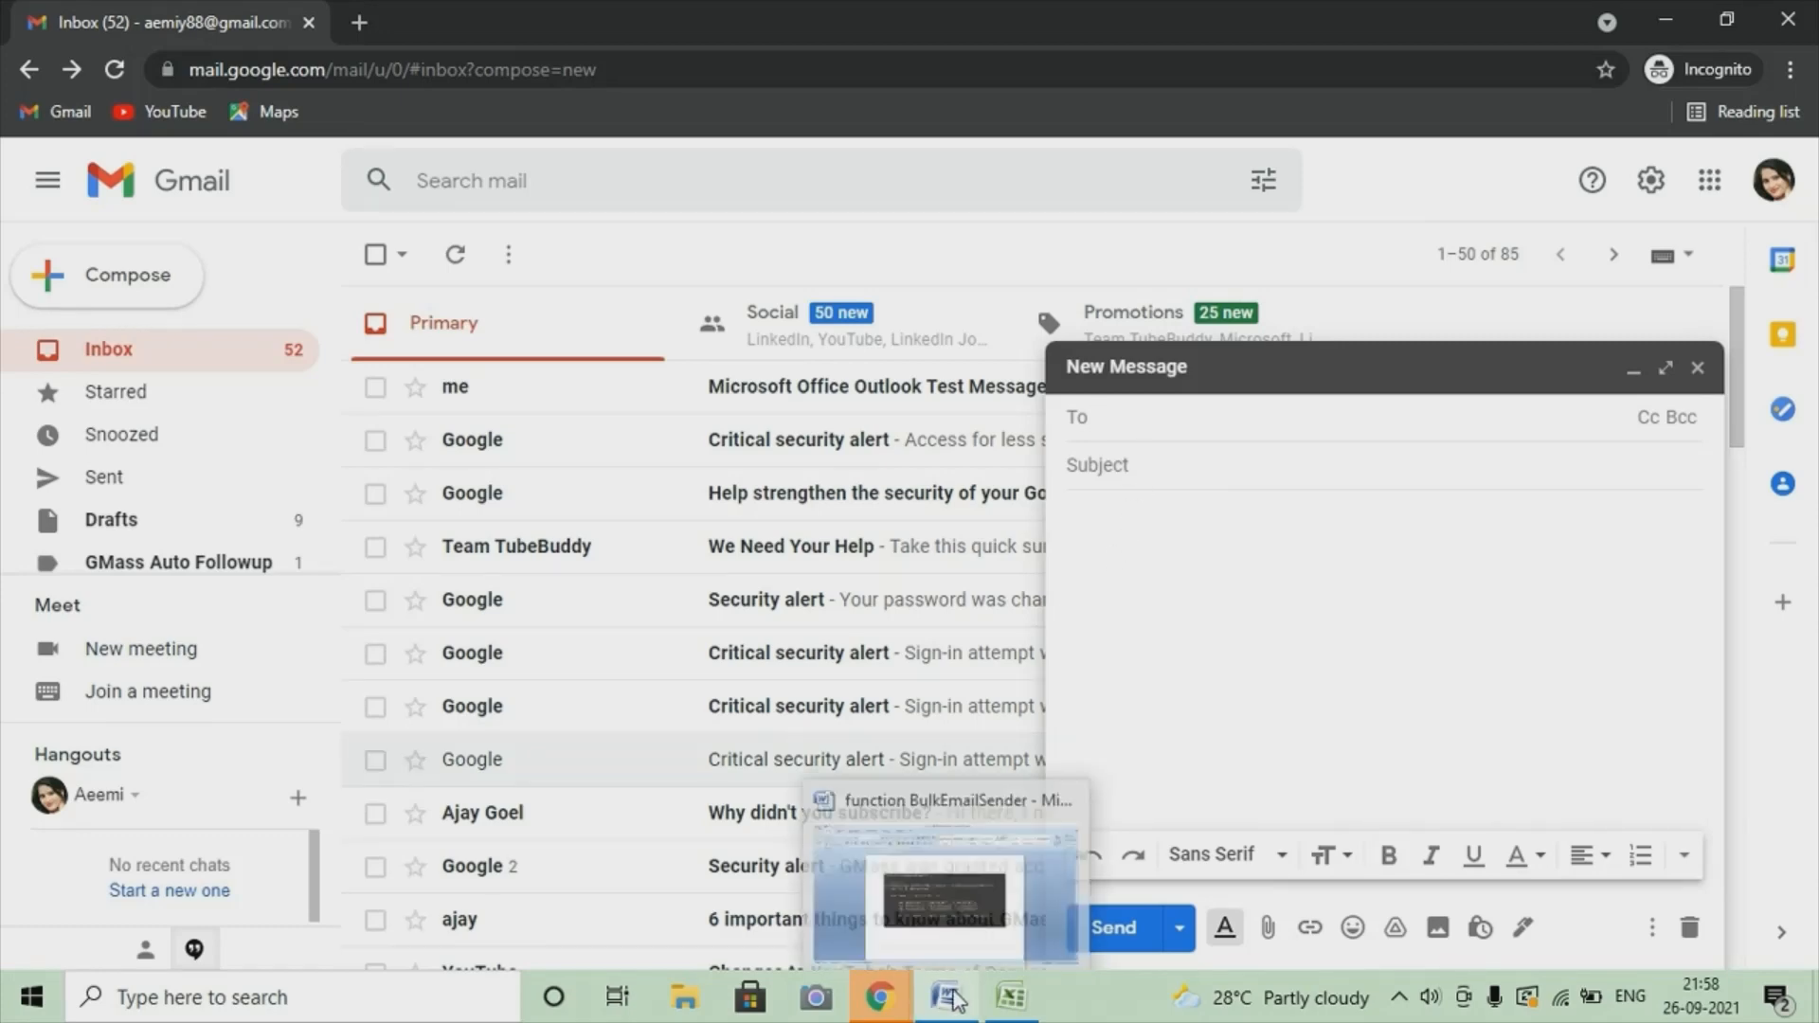
mouse_move(888, 1002)
click(457, 872)
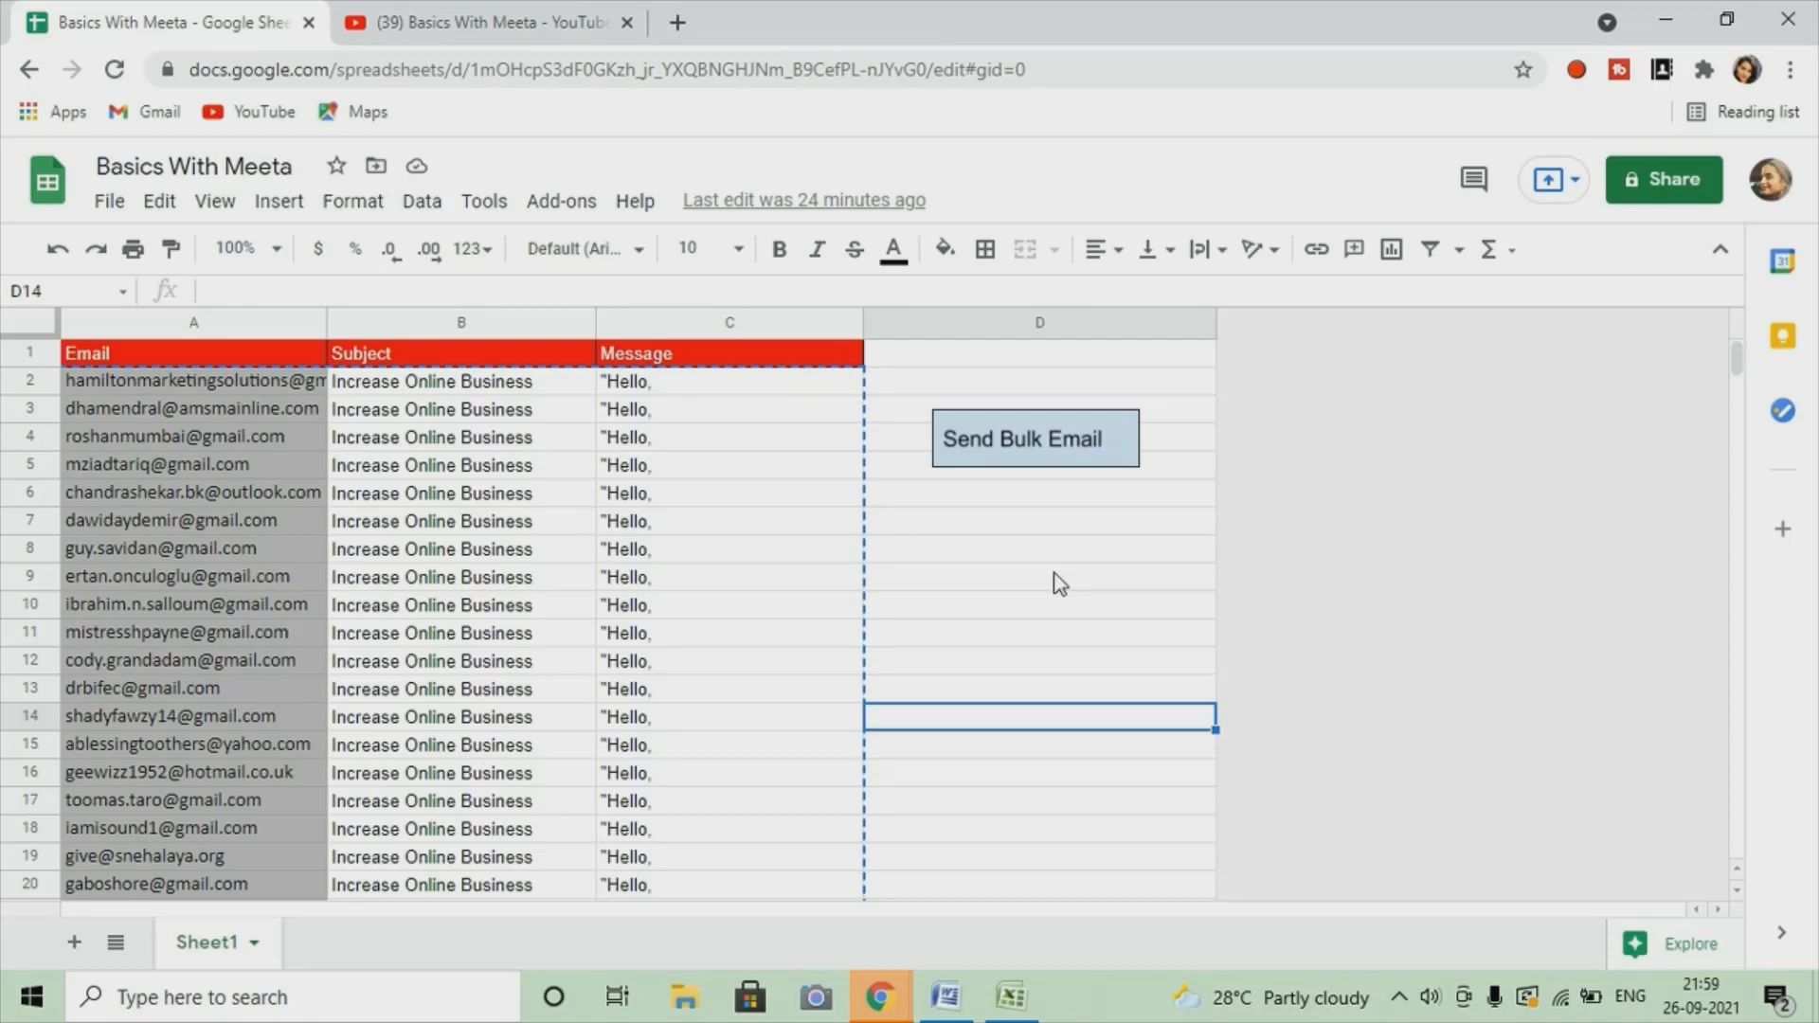
Step: Close the empty message in the Gmail window and create a blank Google Sheets spreadsheet from that account
mouse_move(867, 1002)
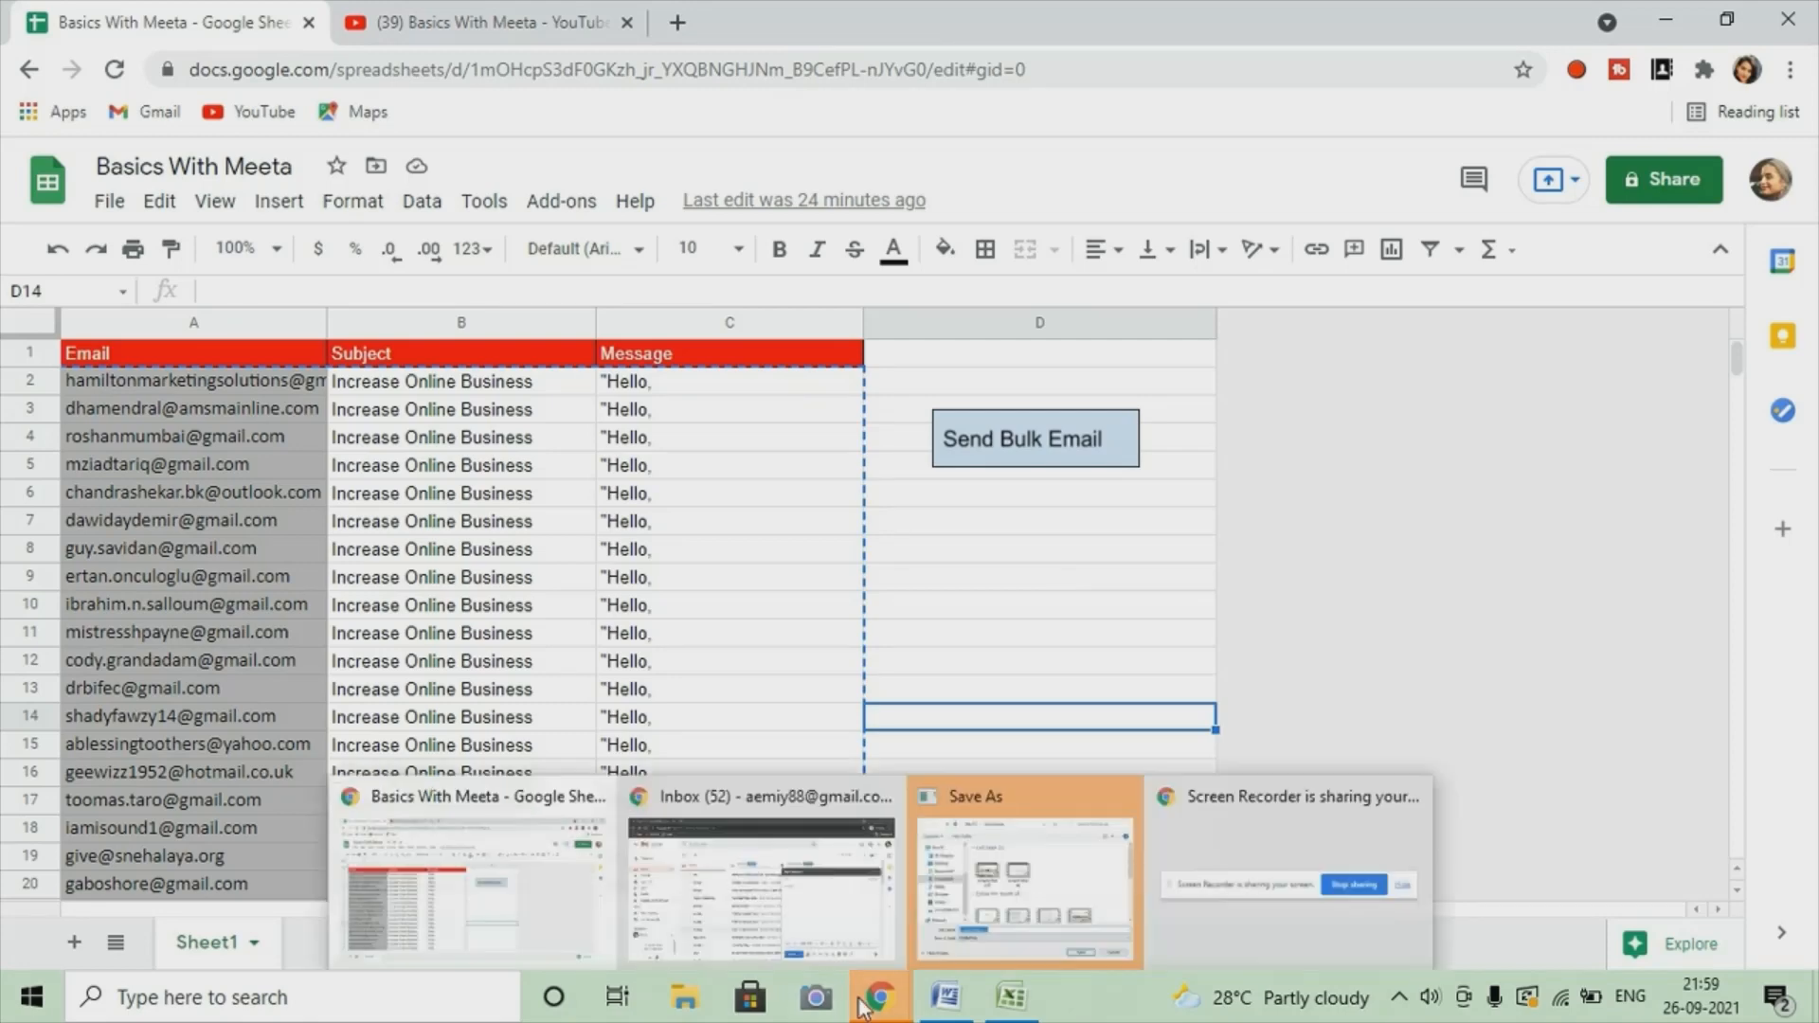
click(780, 948)
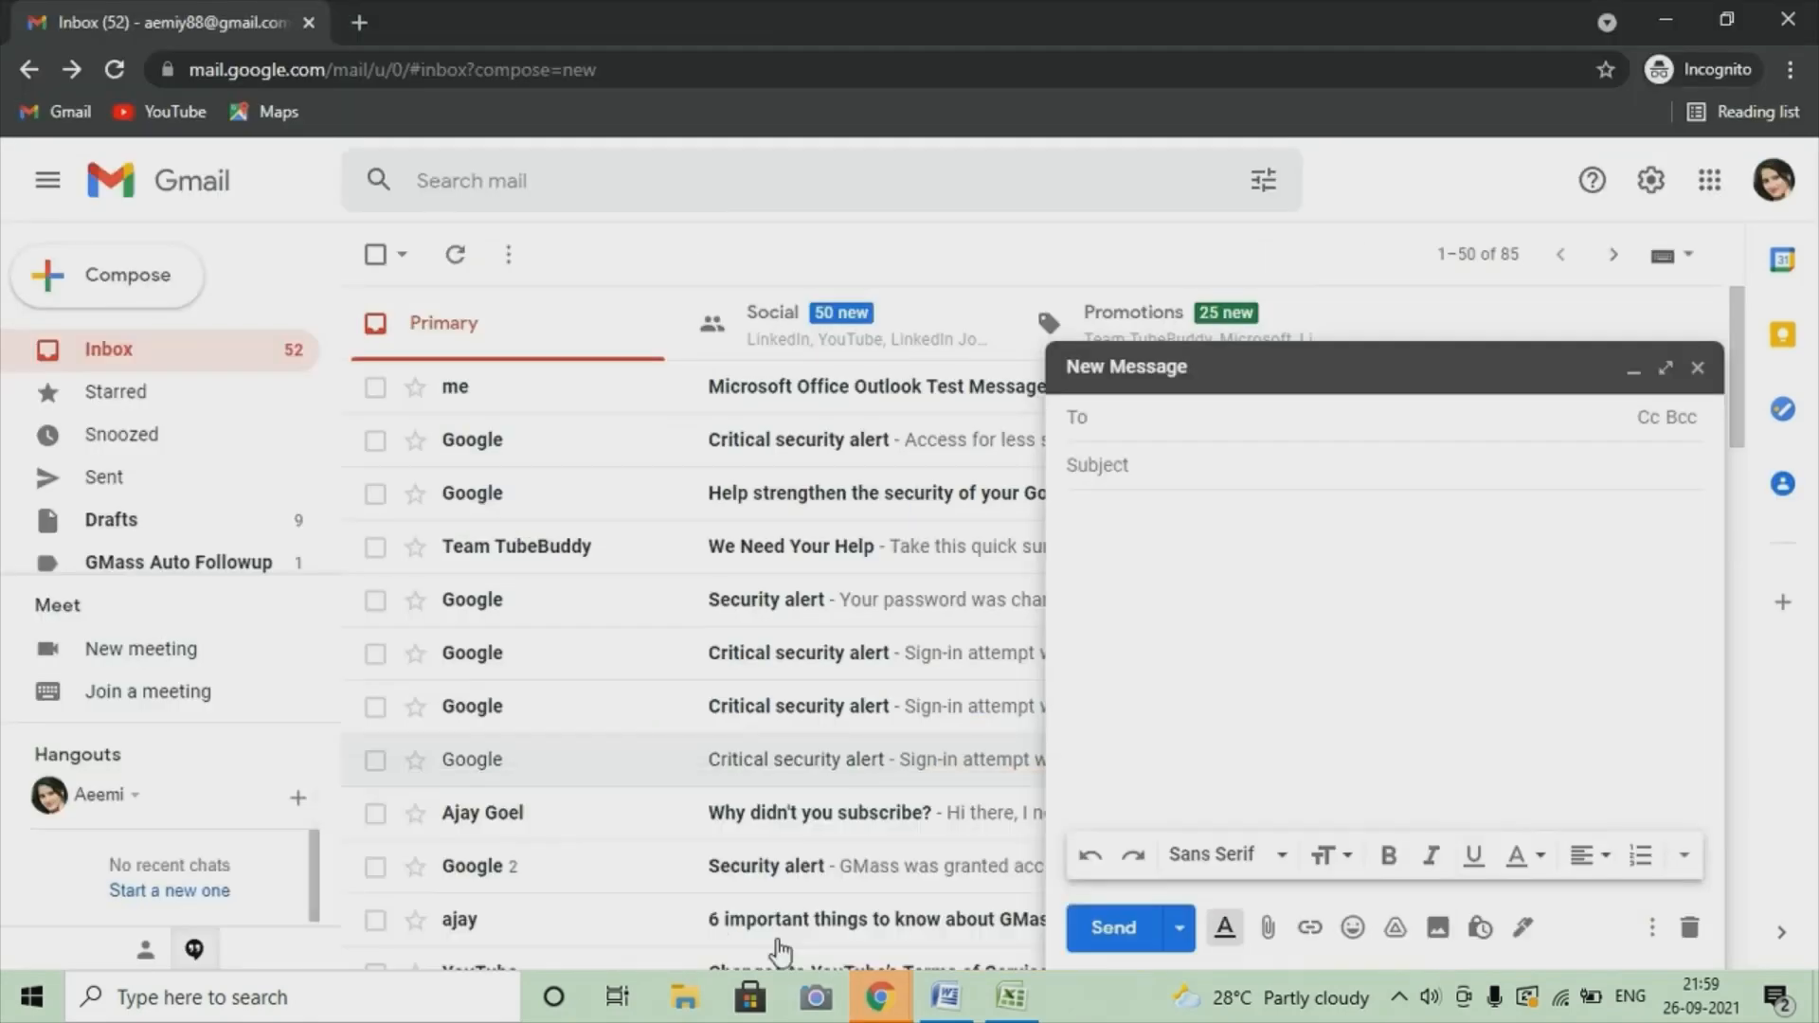
click(1697, 367)
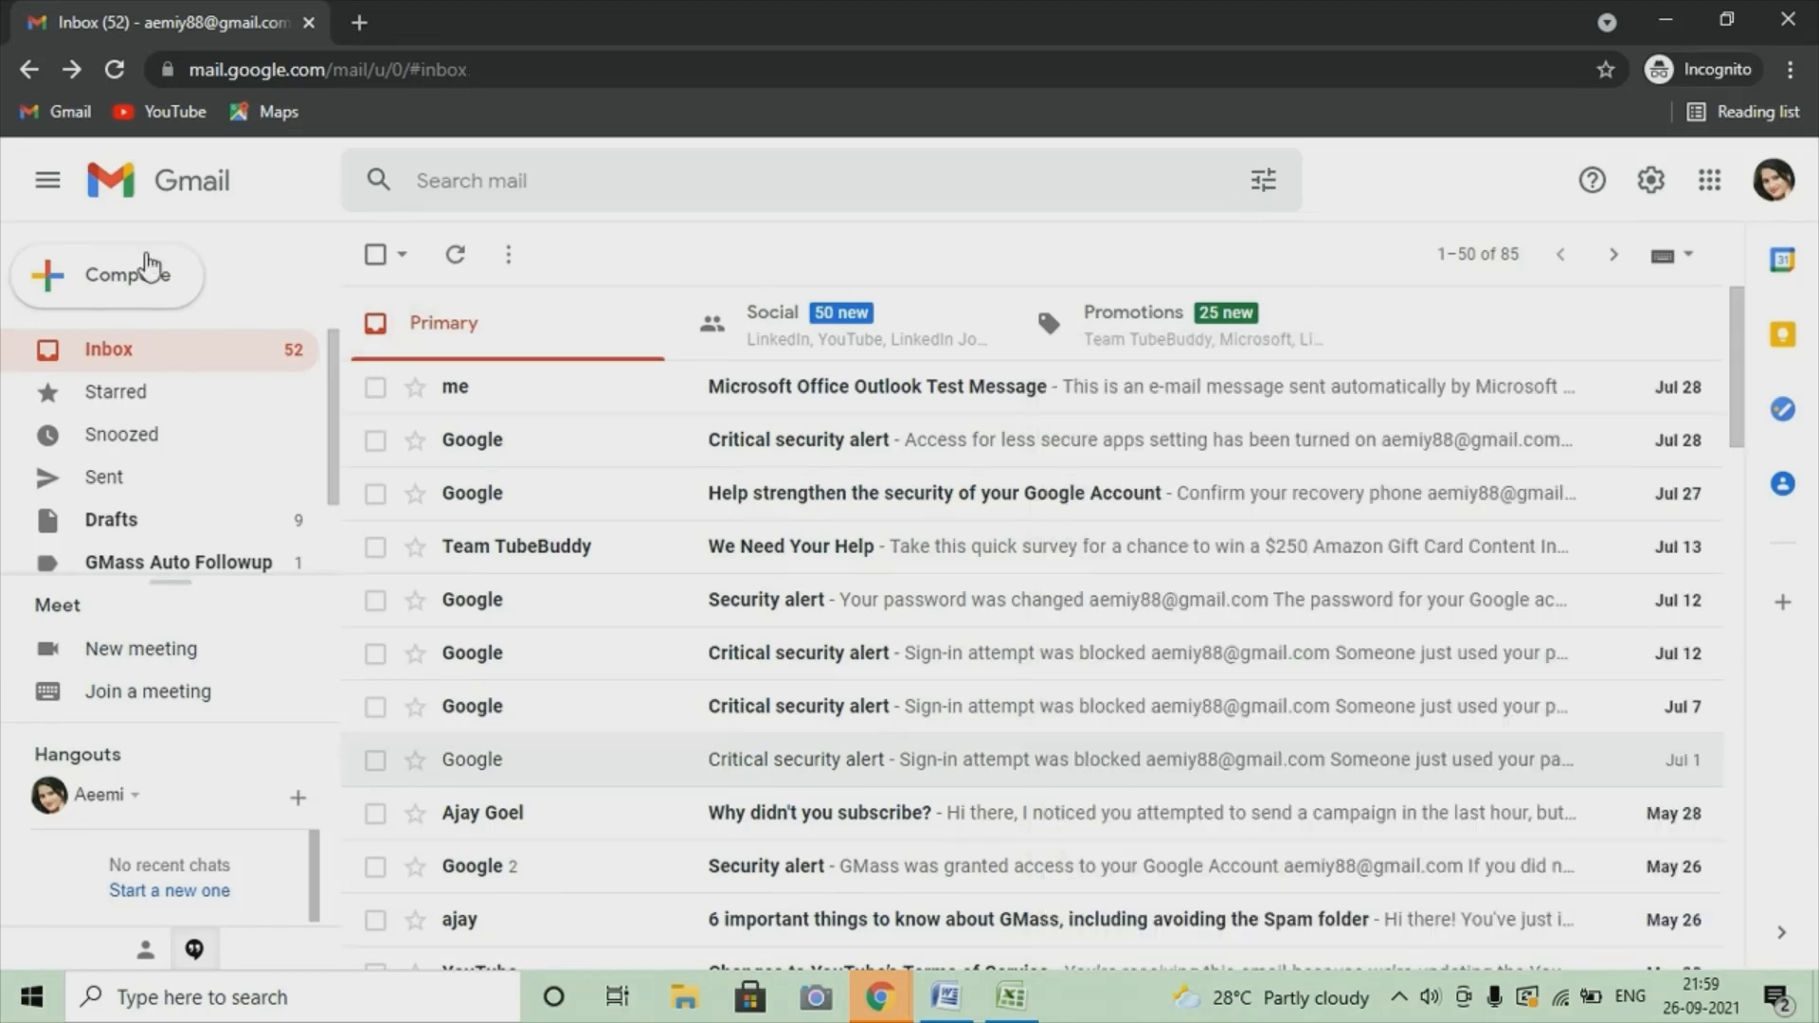
click(1716, 199)
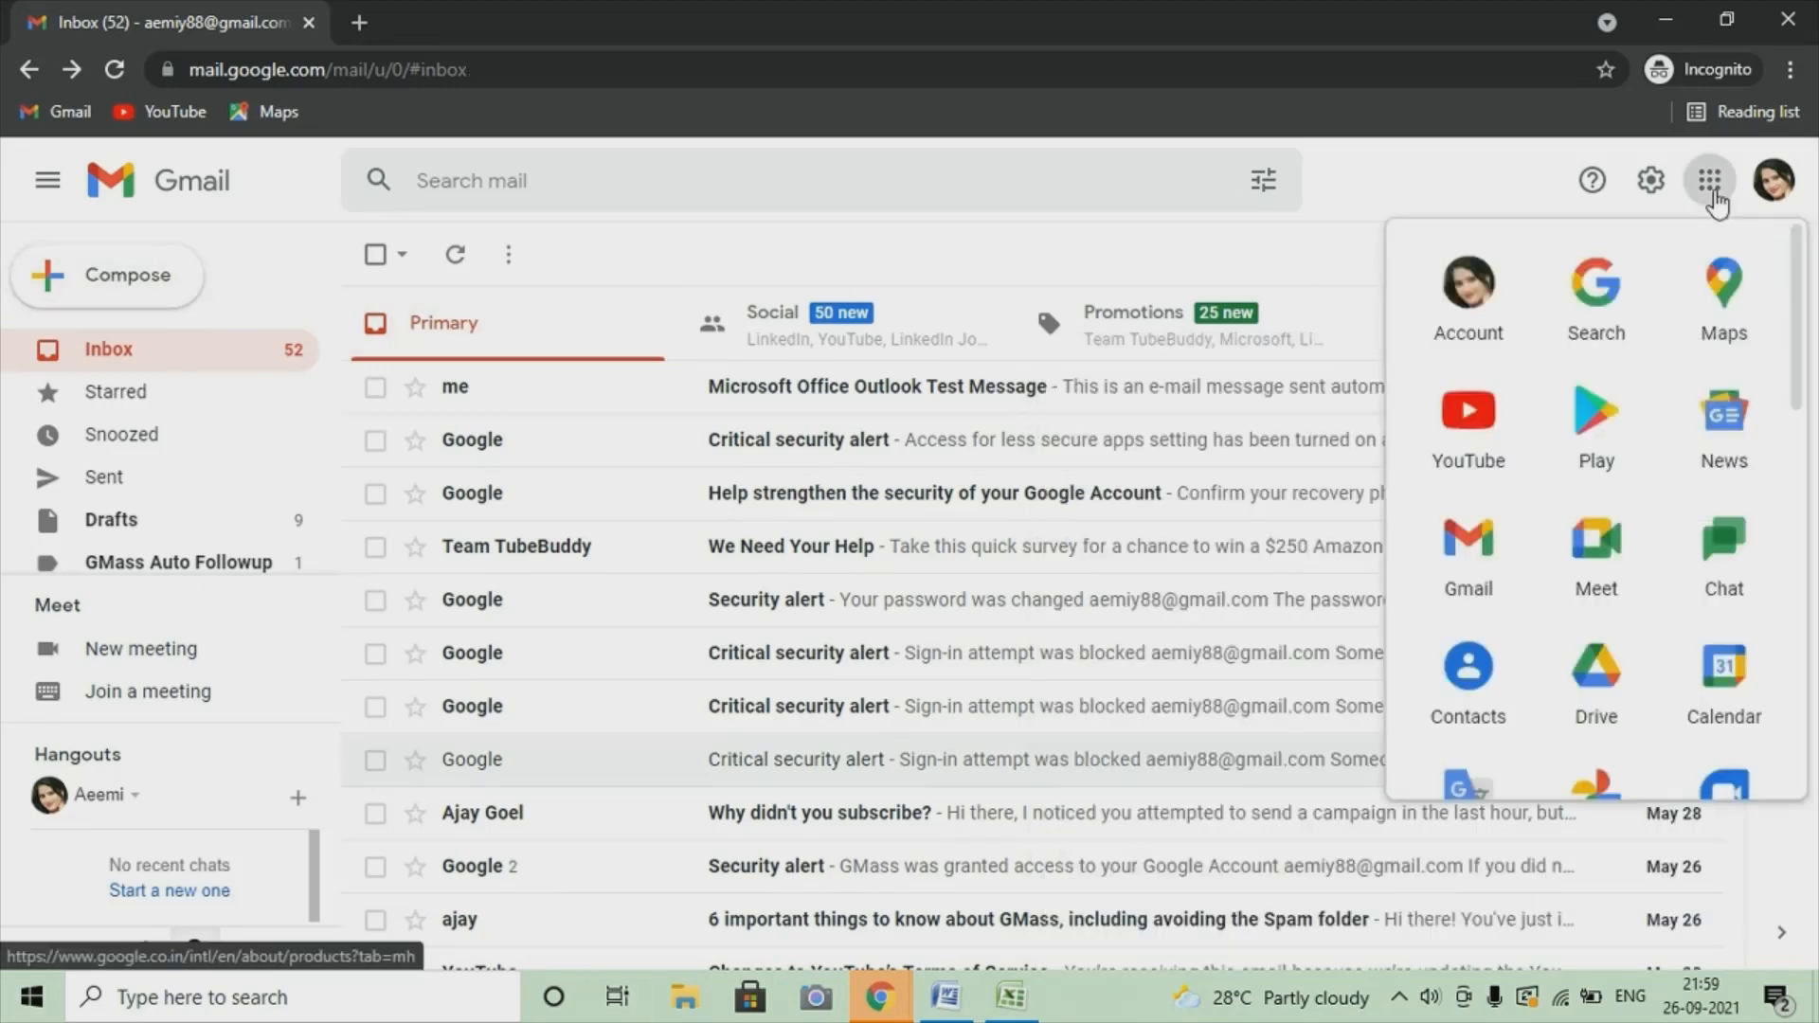
scroll(1620, 582, down, 8)
scroll(1625, 585, up, 2)
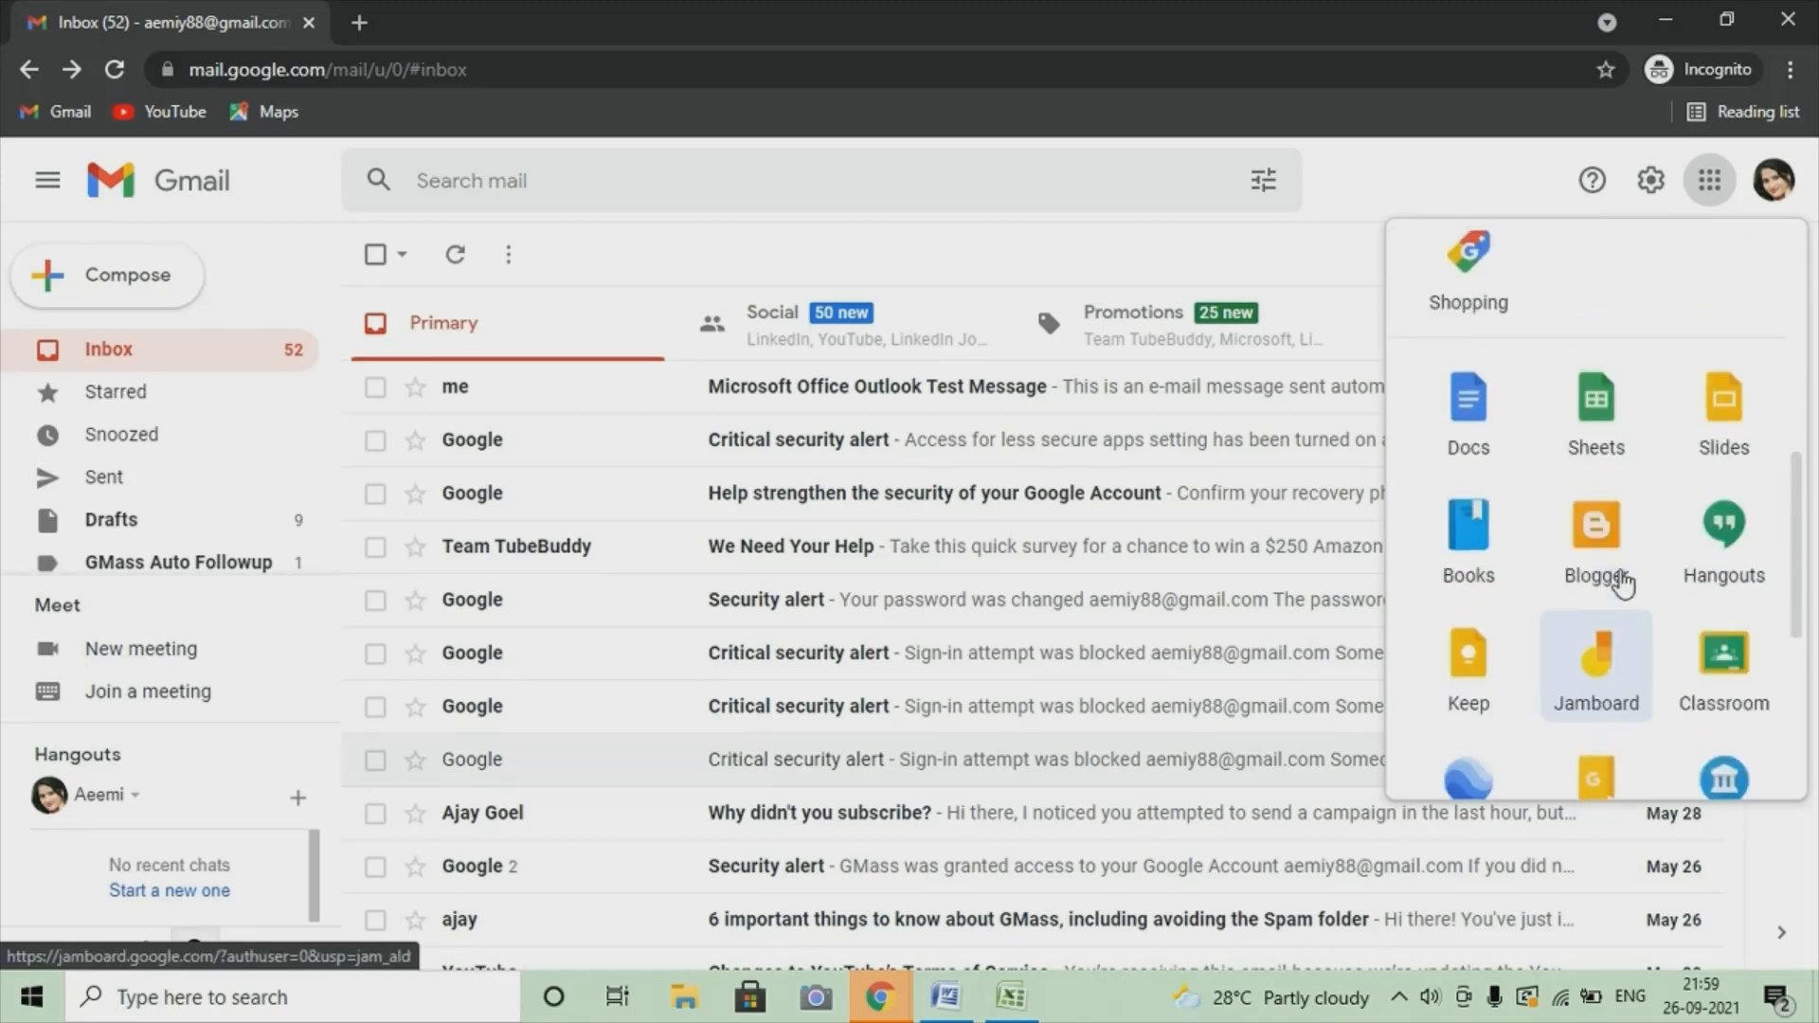
click(1620, 451)
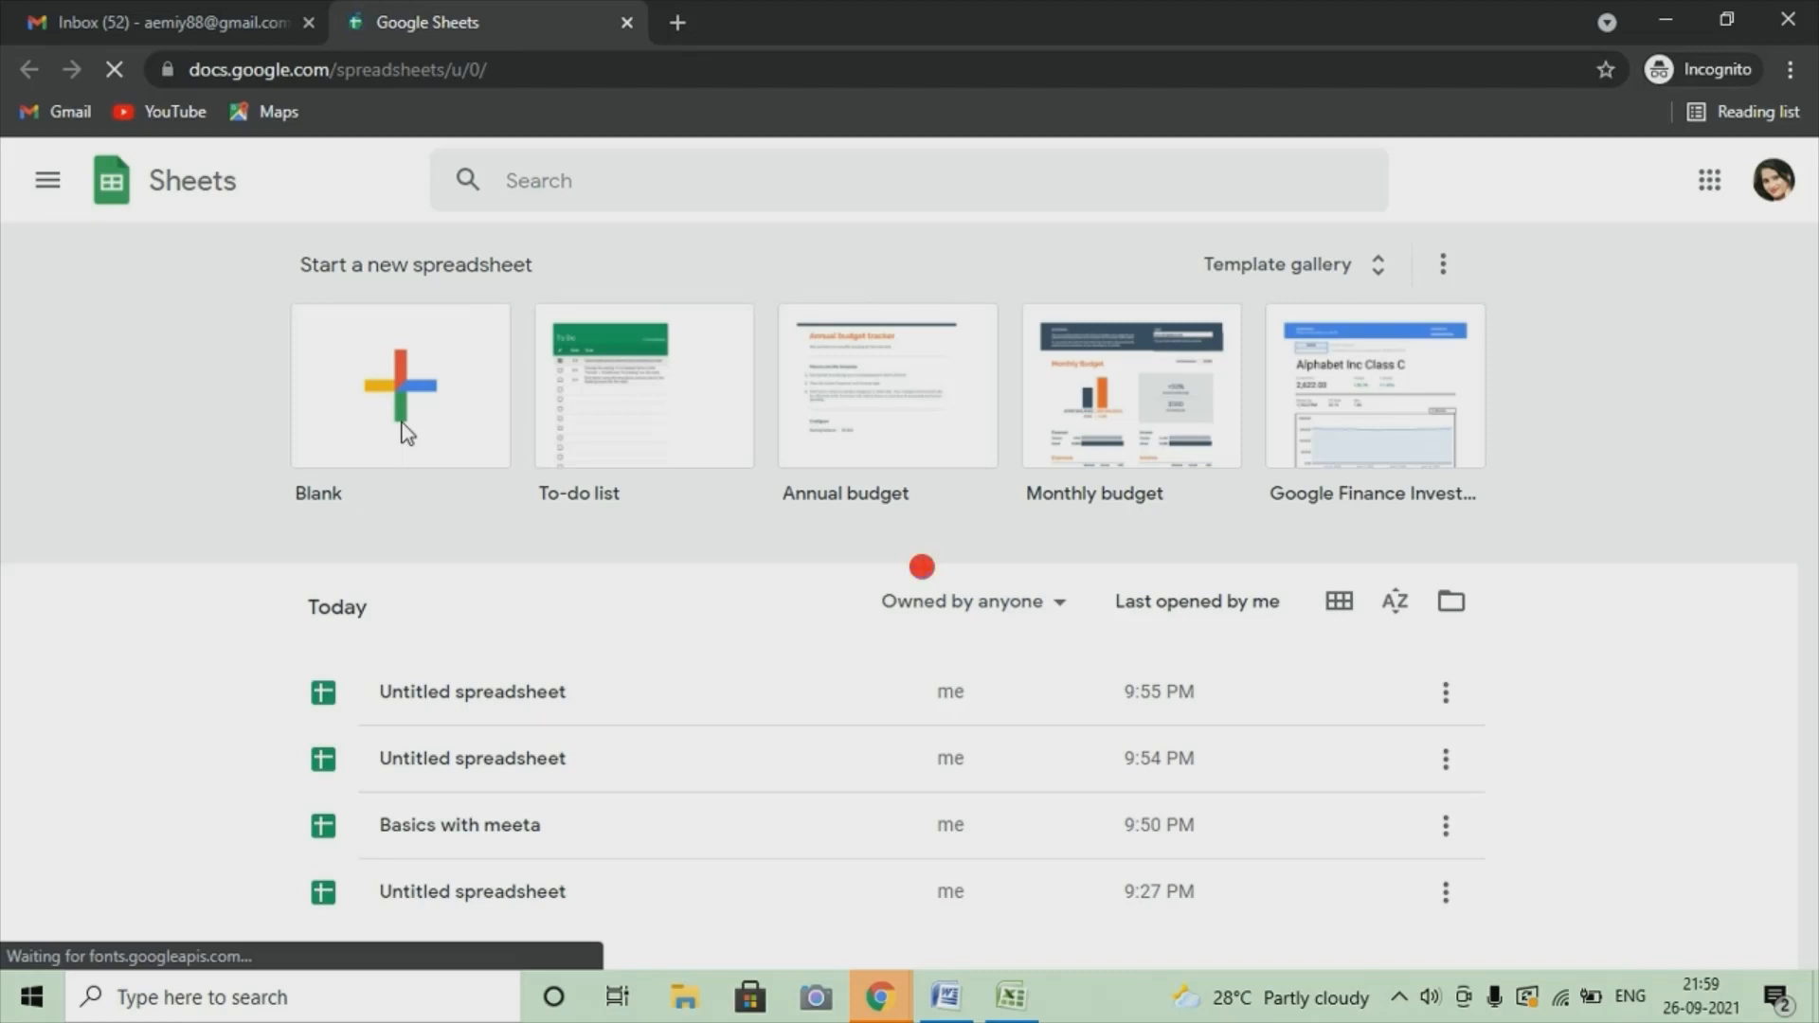
click(406, 432)
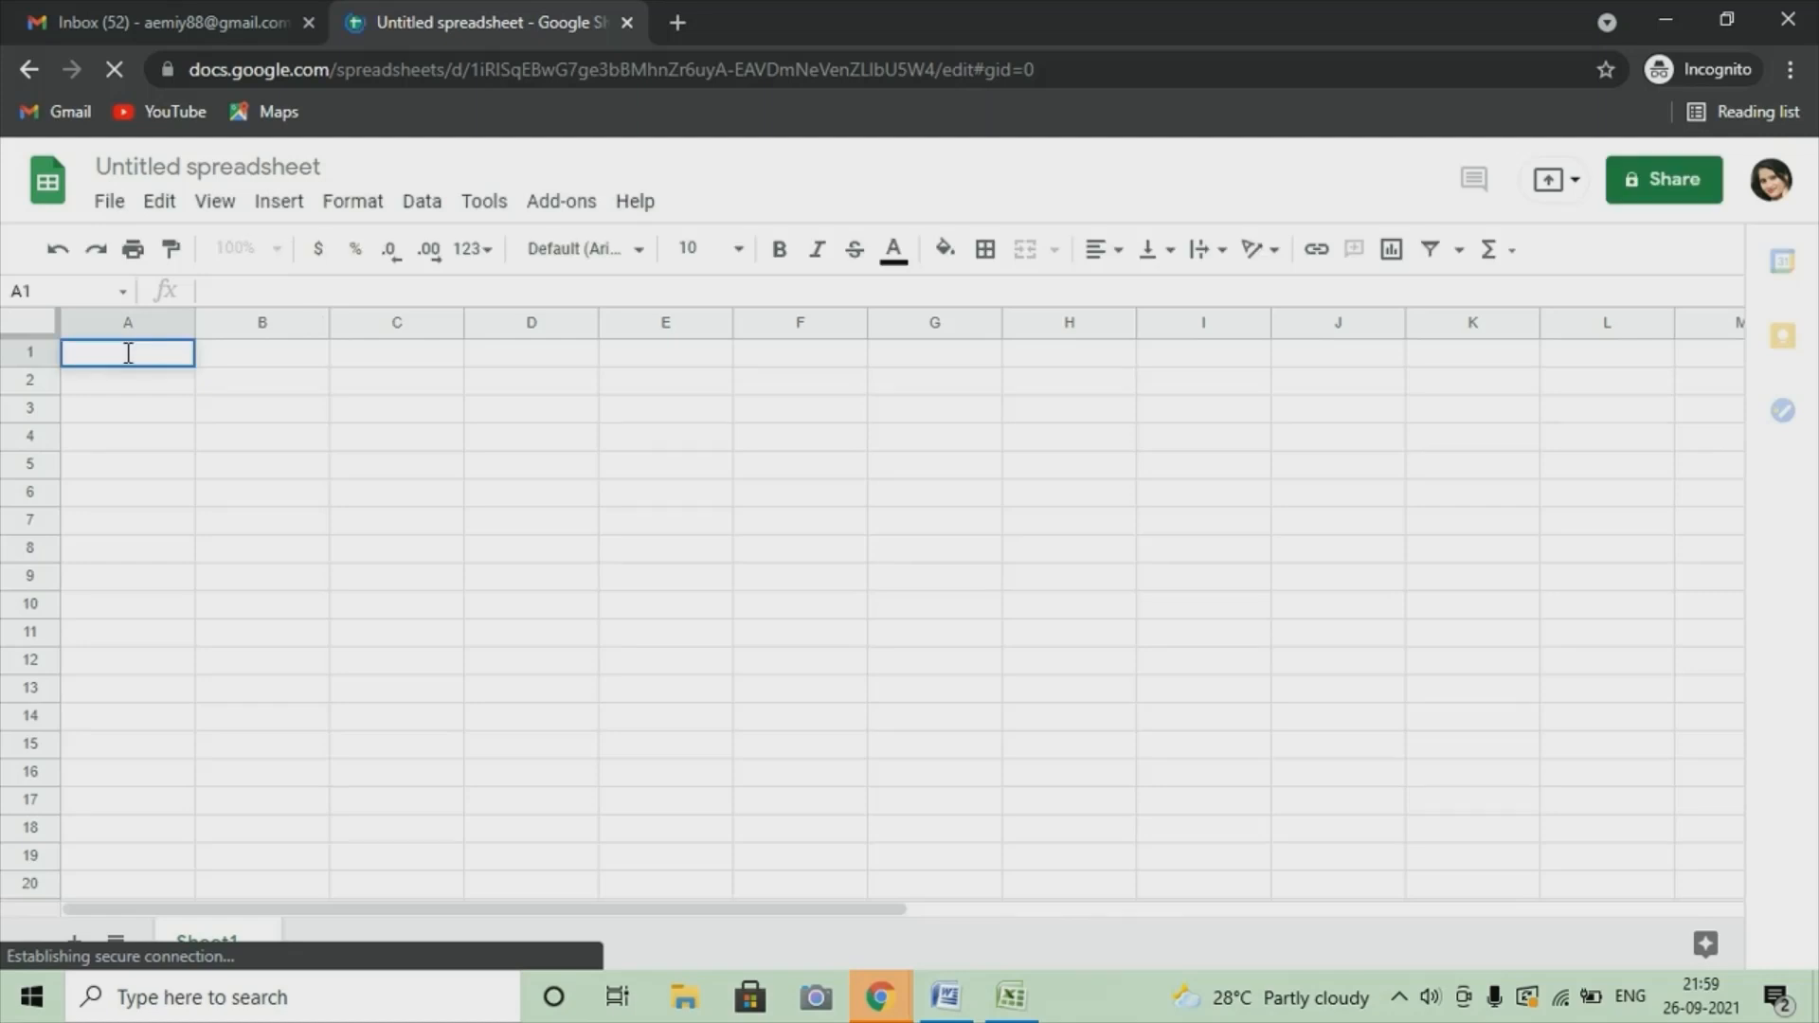
Step: Enter the headers Email, Subject and Message in cells A1, B1 and C1
text(Email)
click(281, 419)
double_click(270, 356)
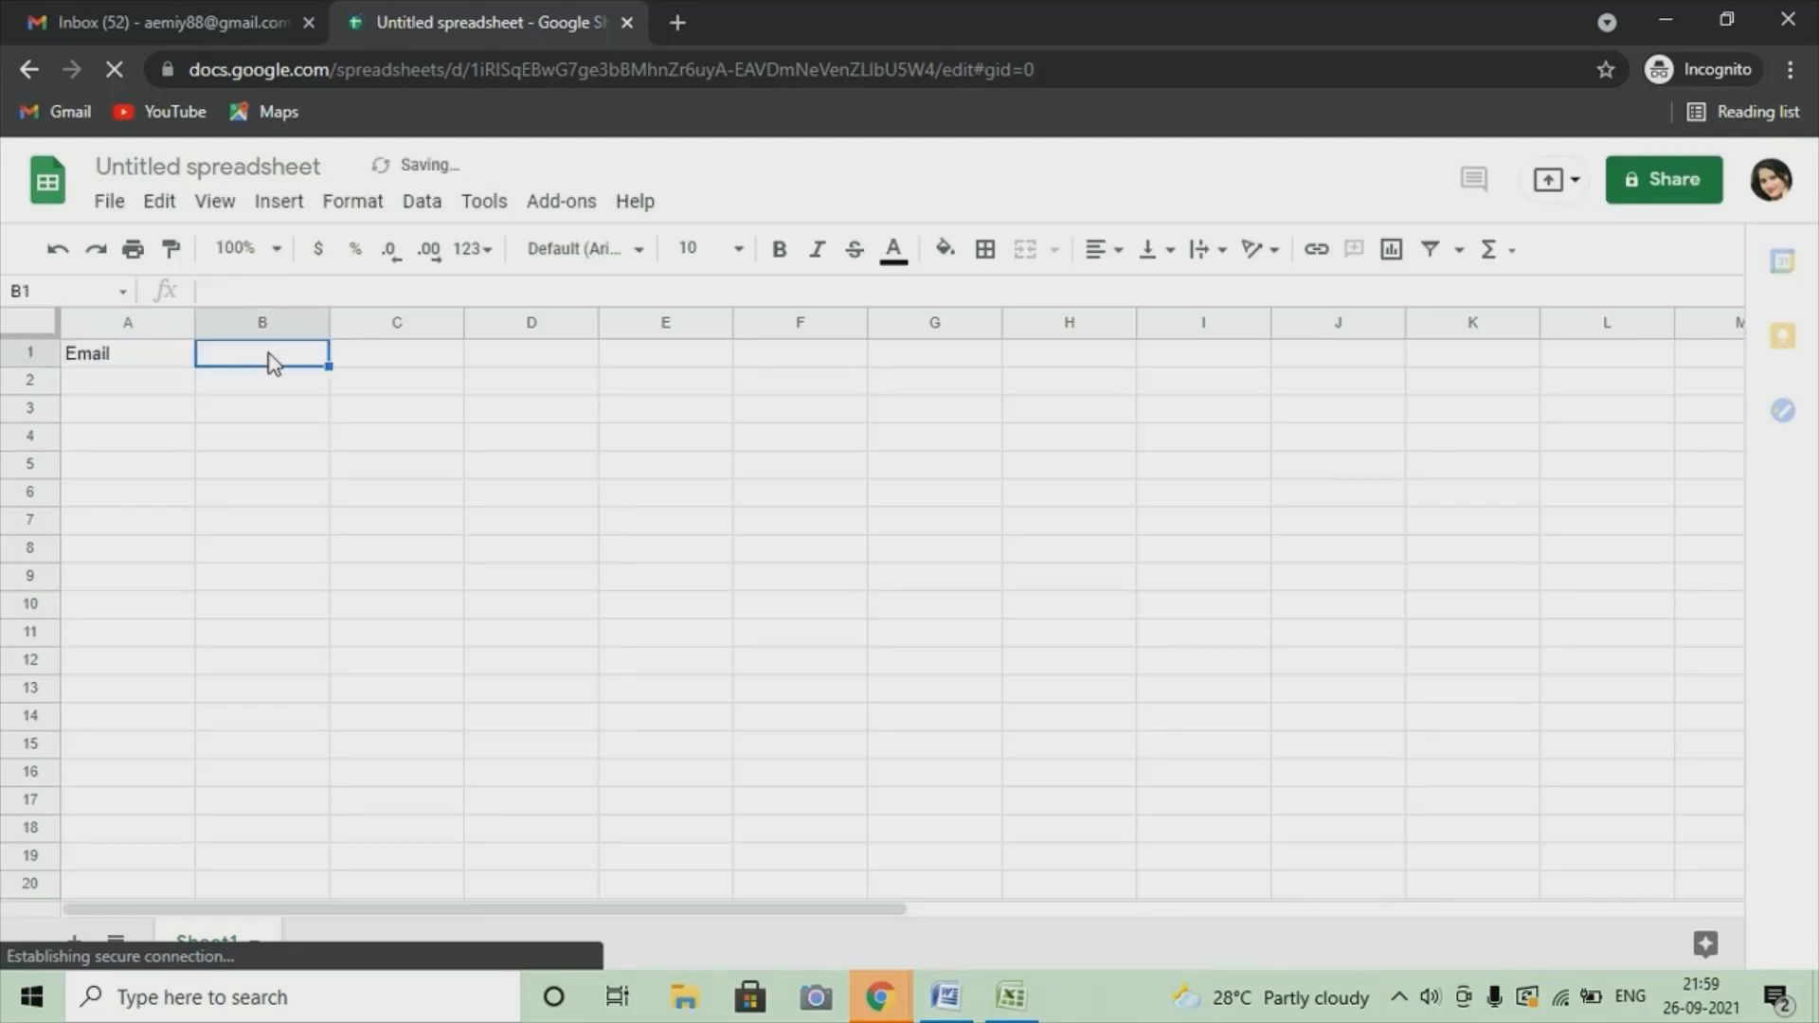
text(S)
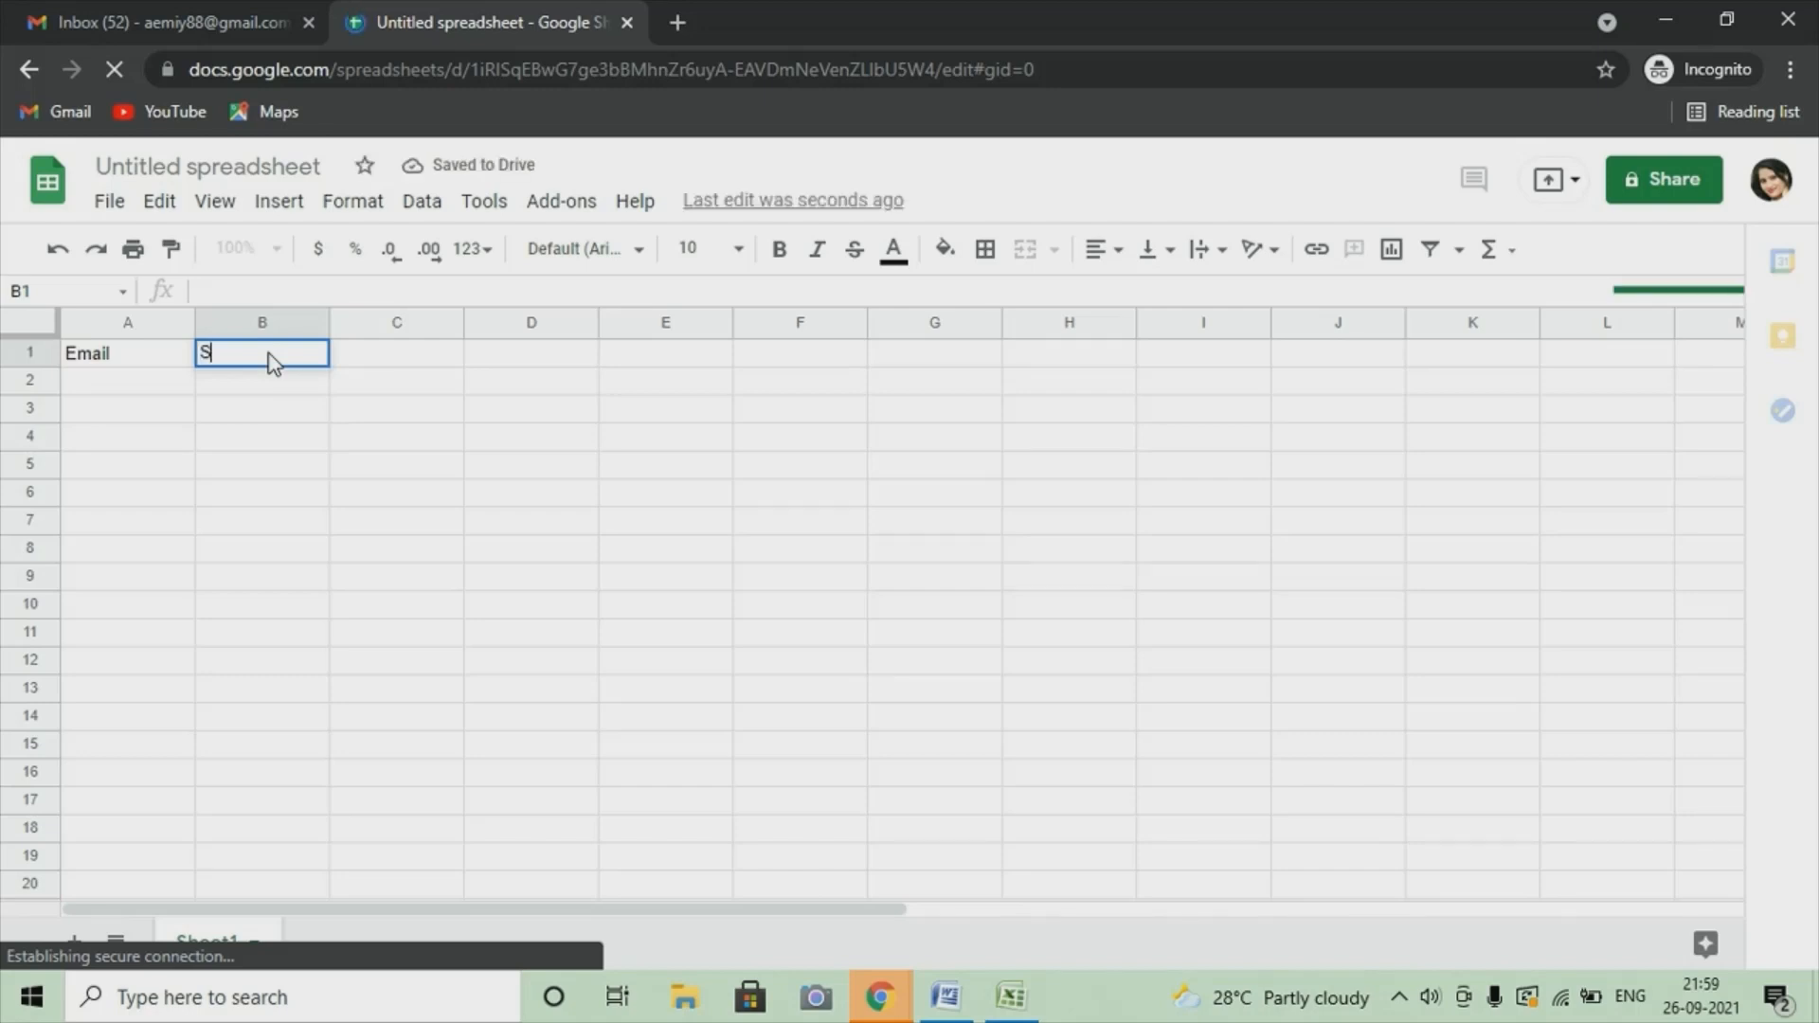
text(ubject)
double_click(389, 360)
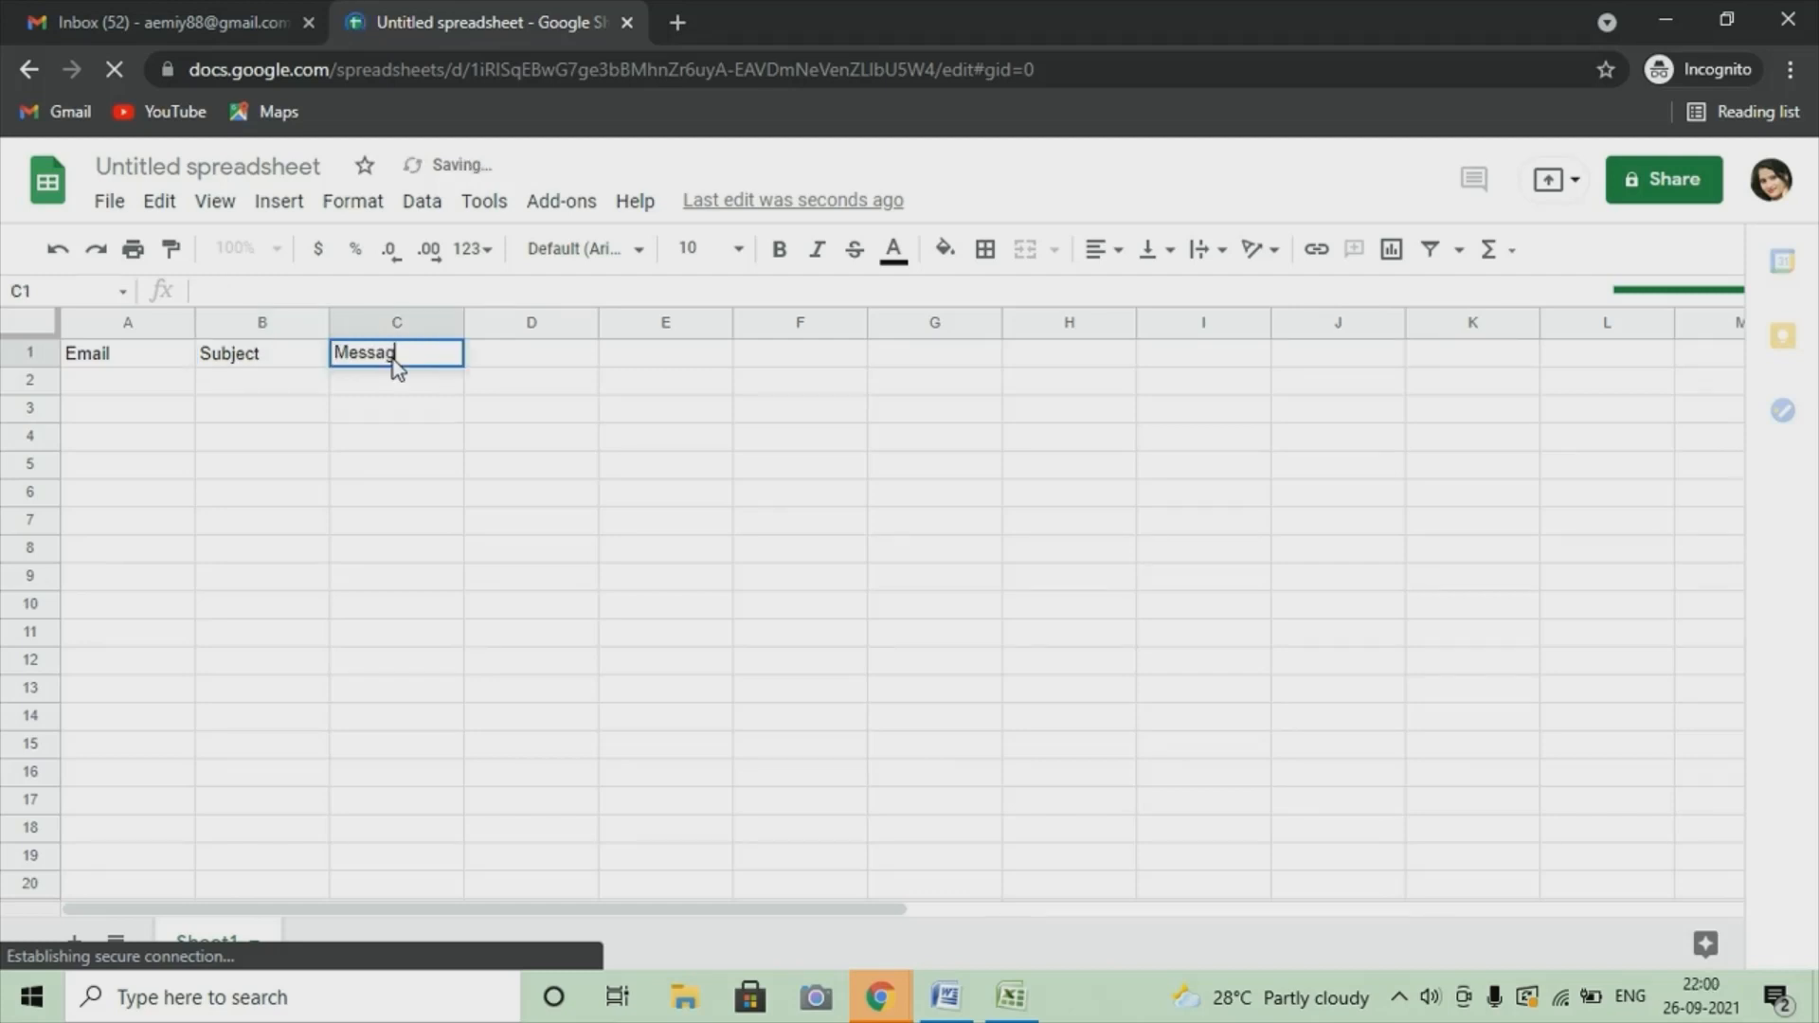
text(Message)
click(648, 371)
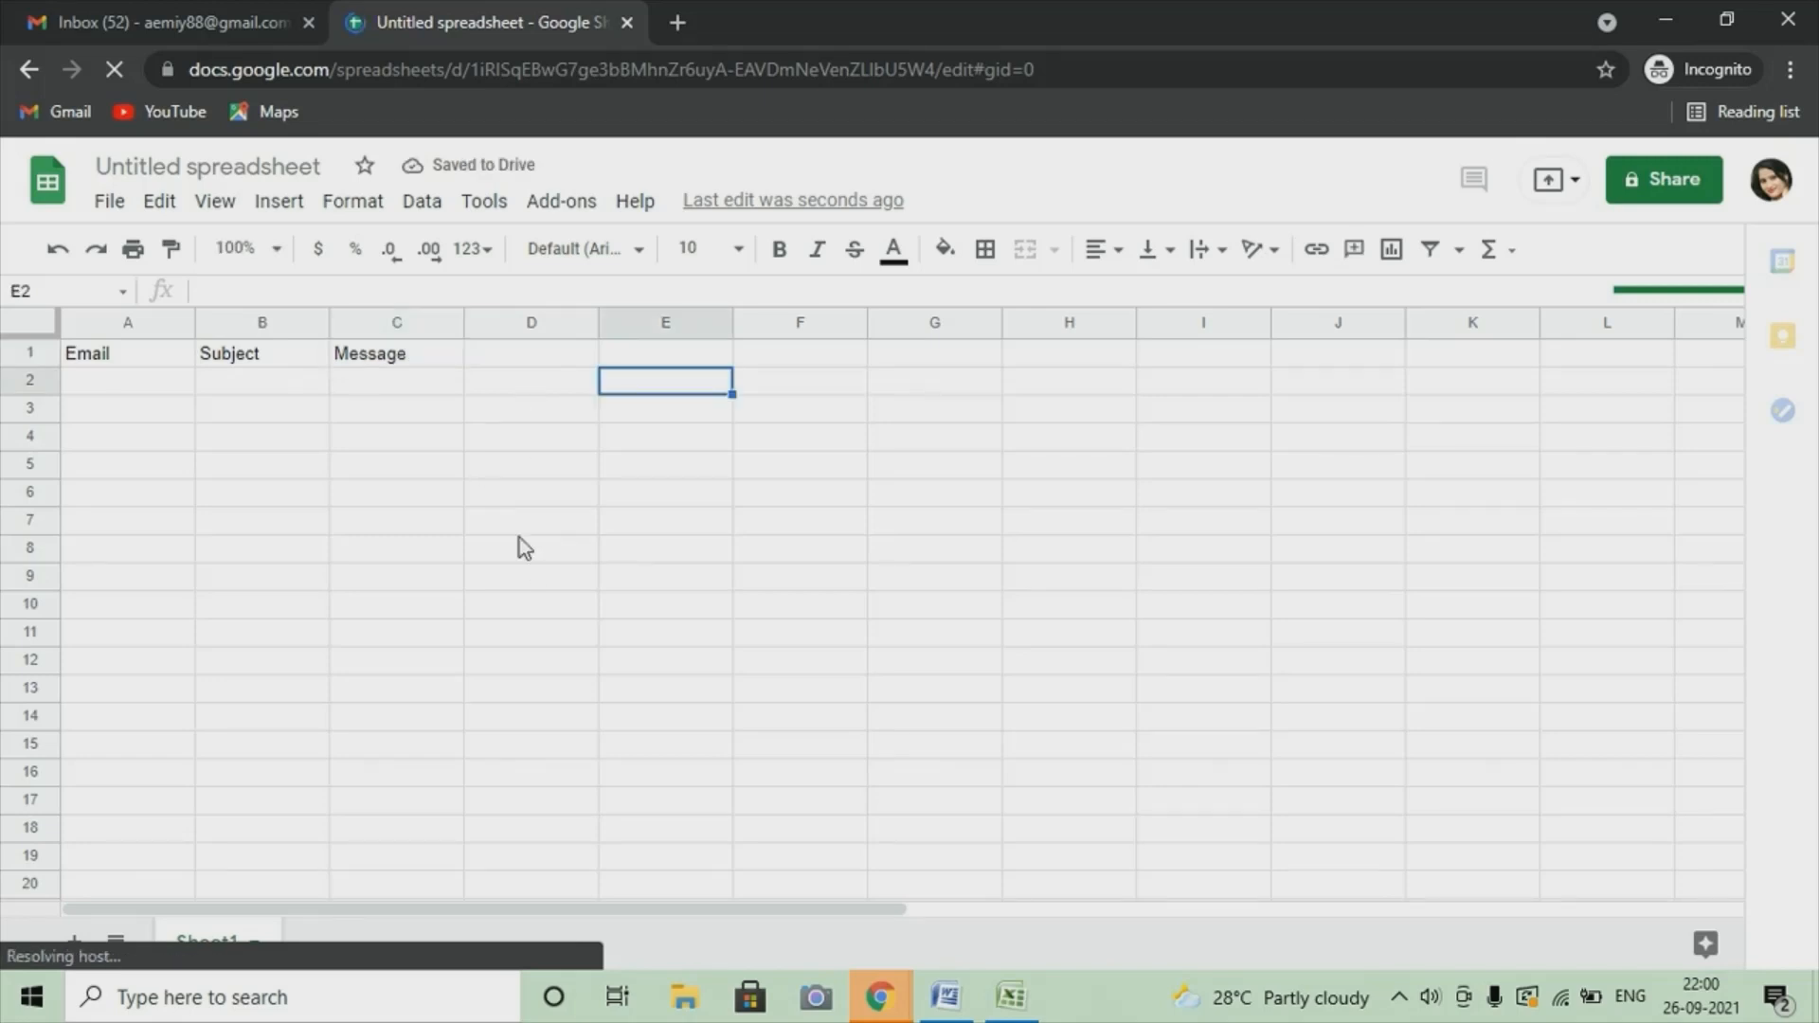
Step: Delete the unused columns E through Z from the sheet
drag(665, 323, 1818, 573)
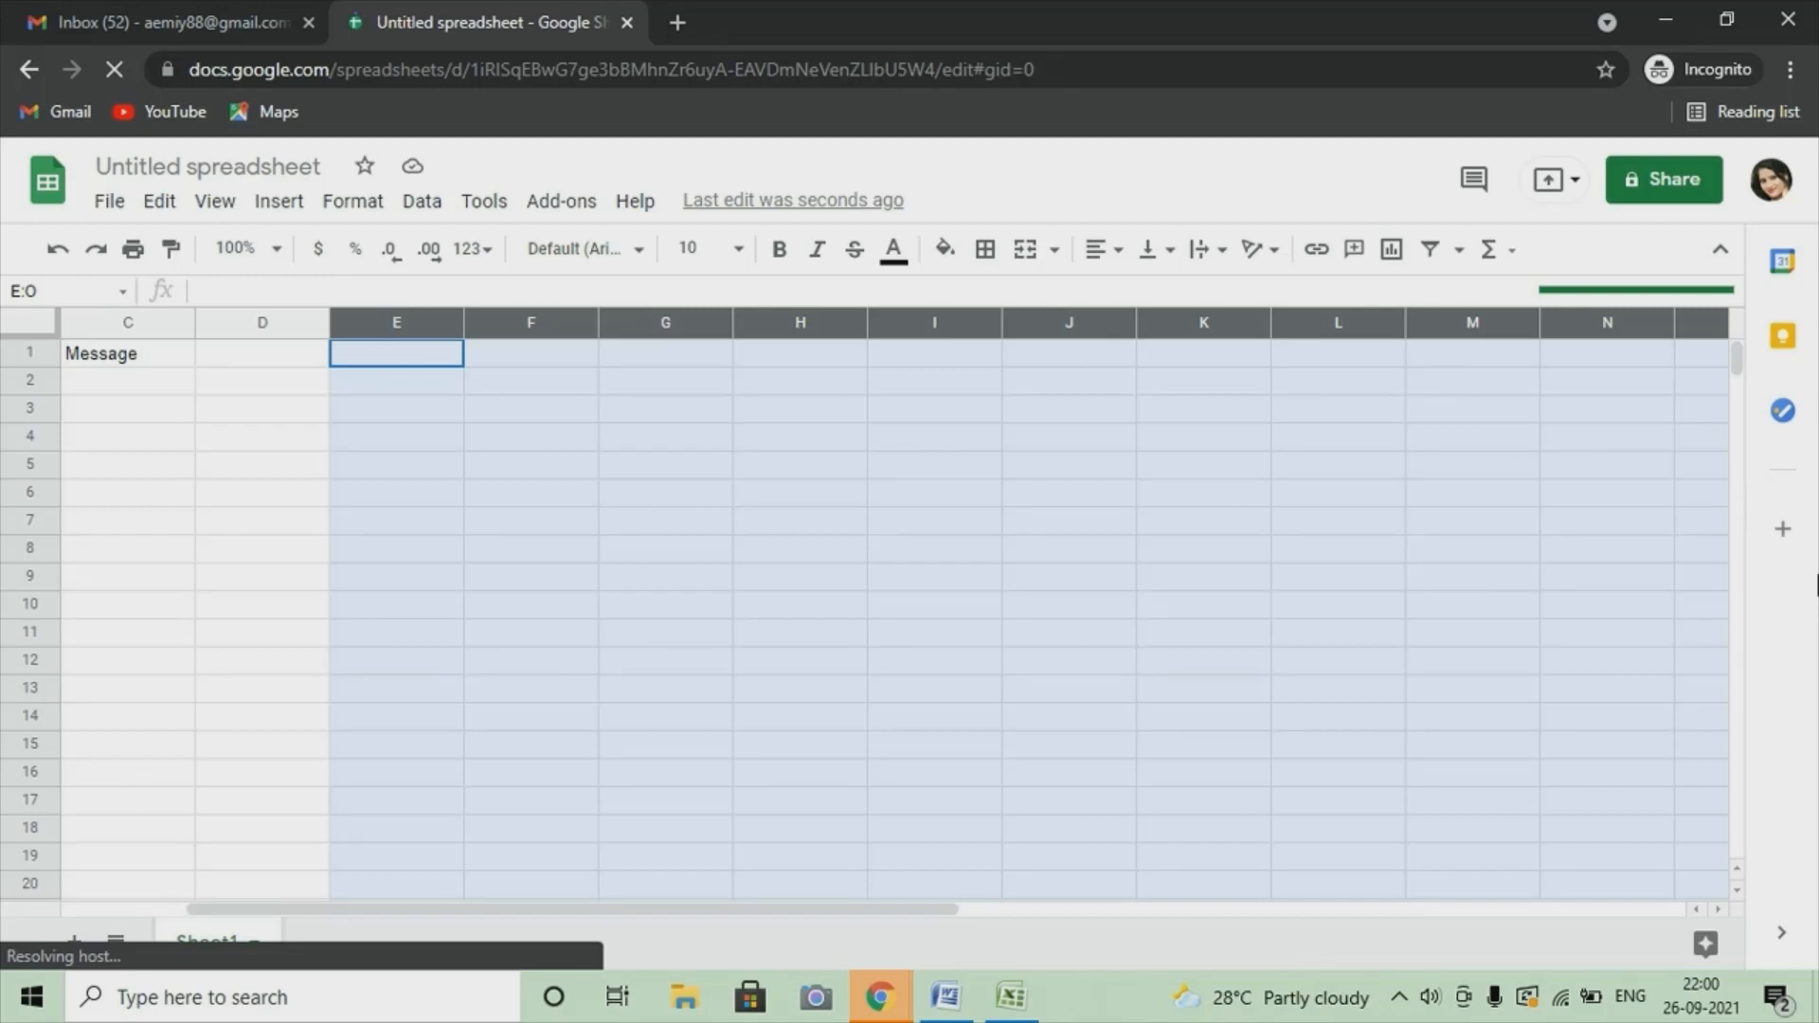
drag(1817, 585, 1817, 585)
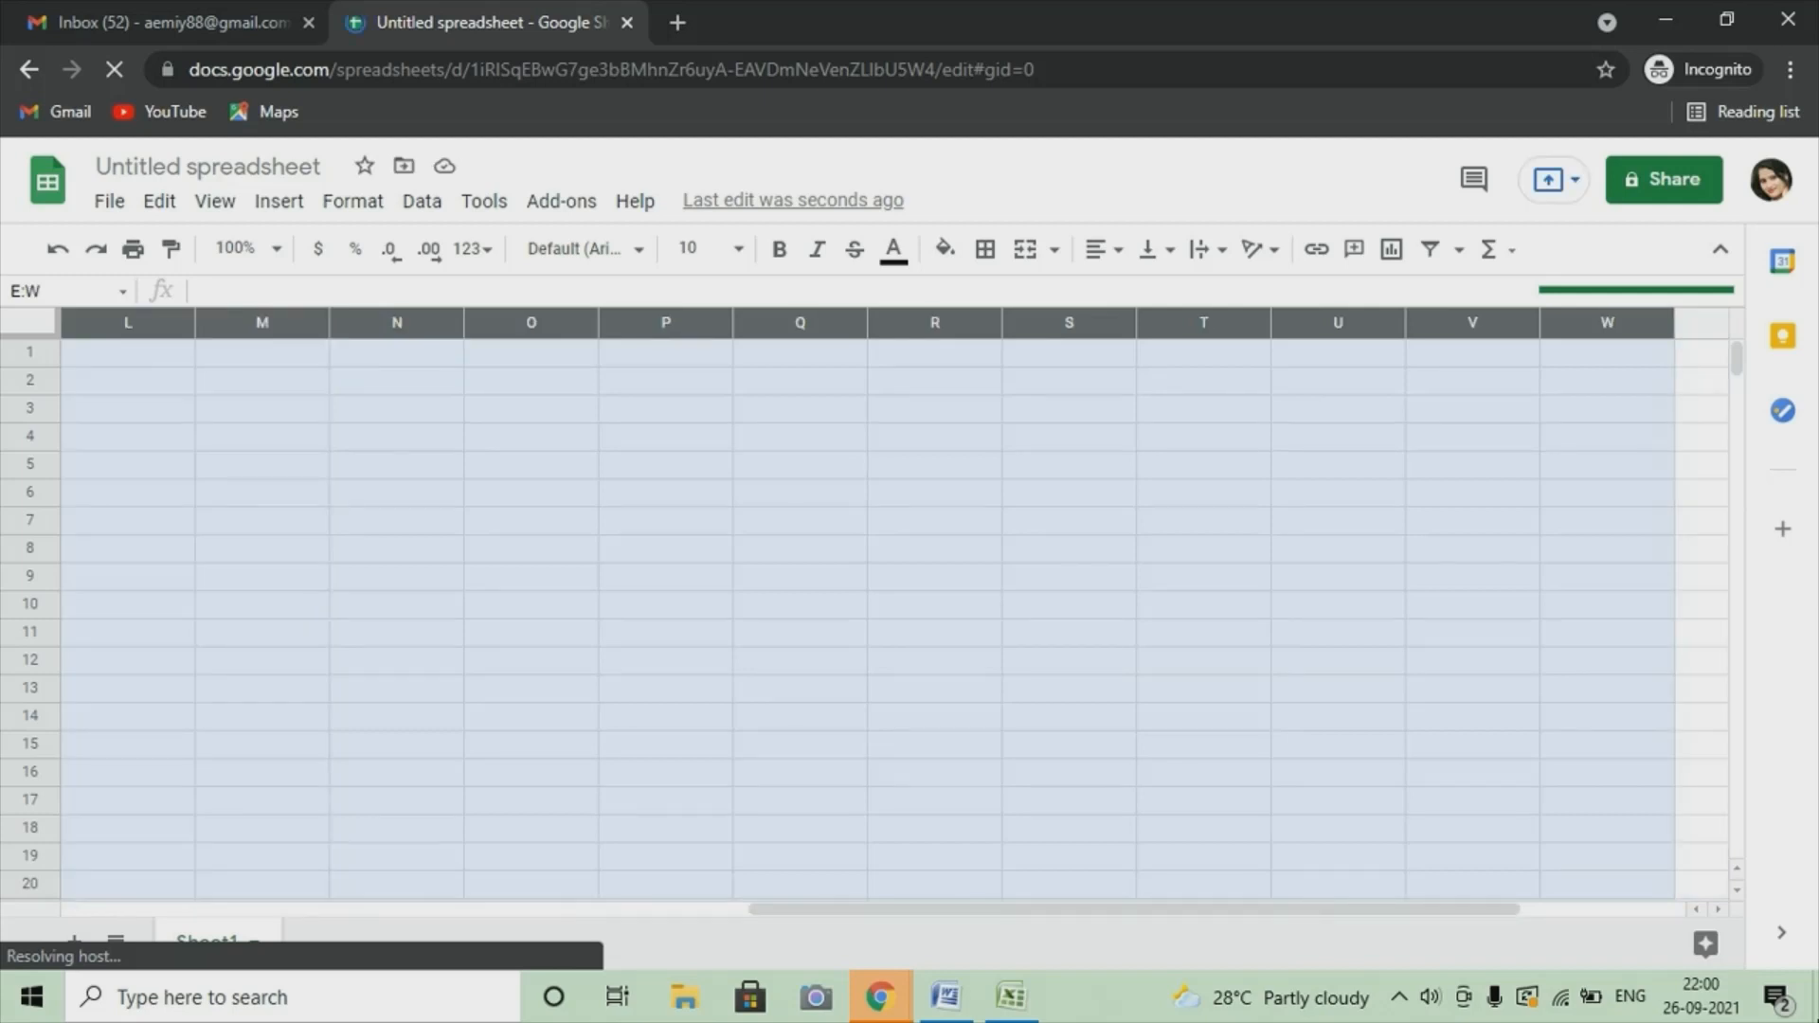
key(shift+Right)
key(shift+Right)
key(shift+Right)
right_click(1012, 517)
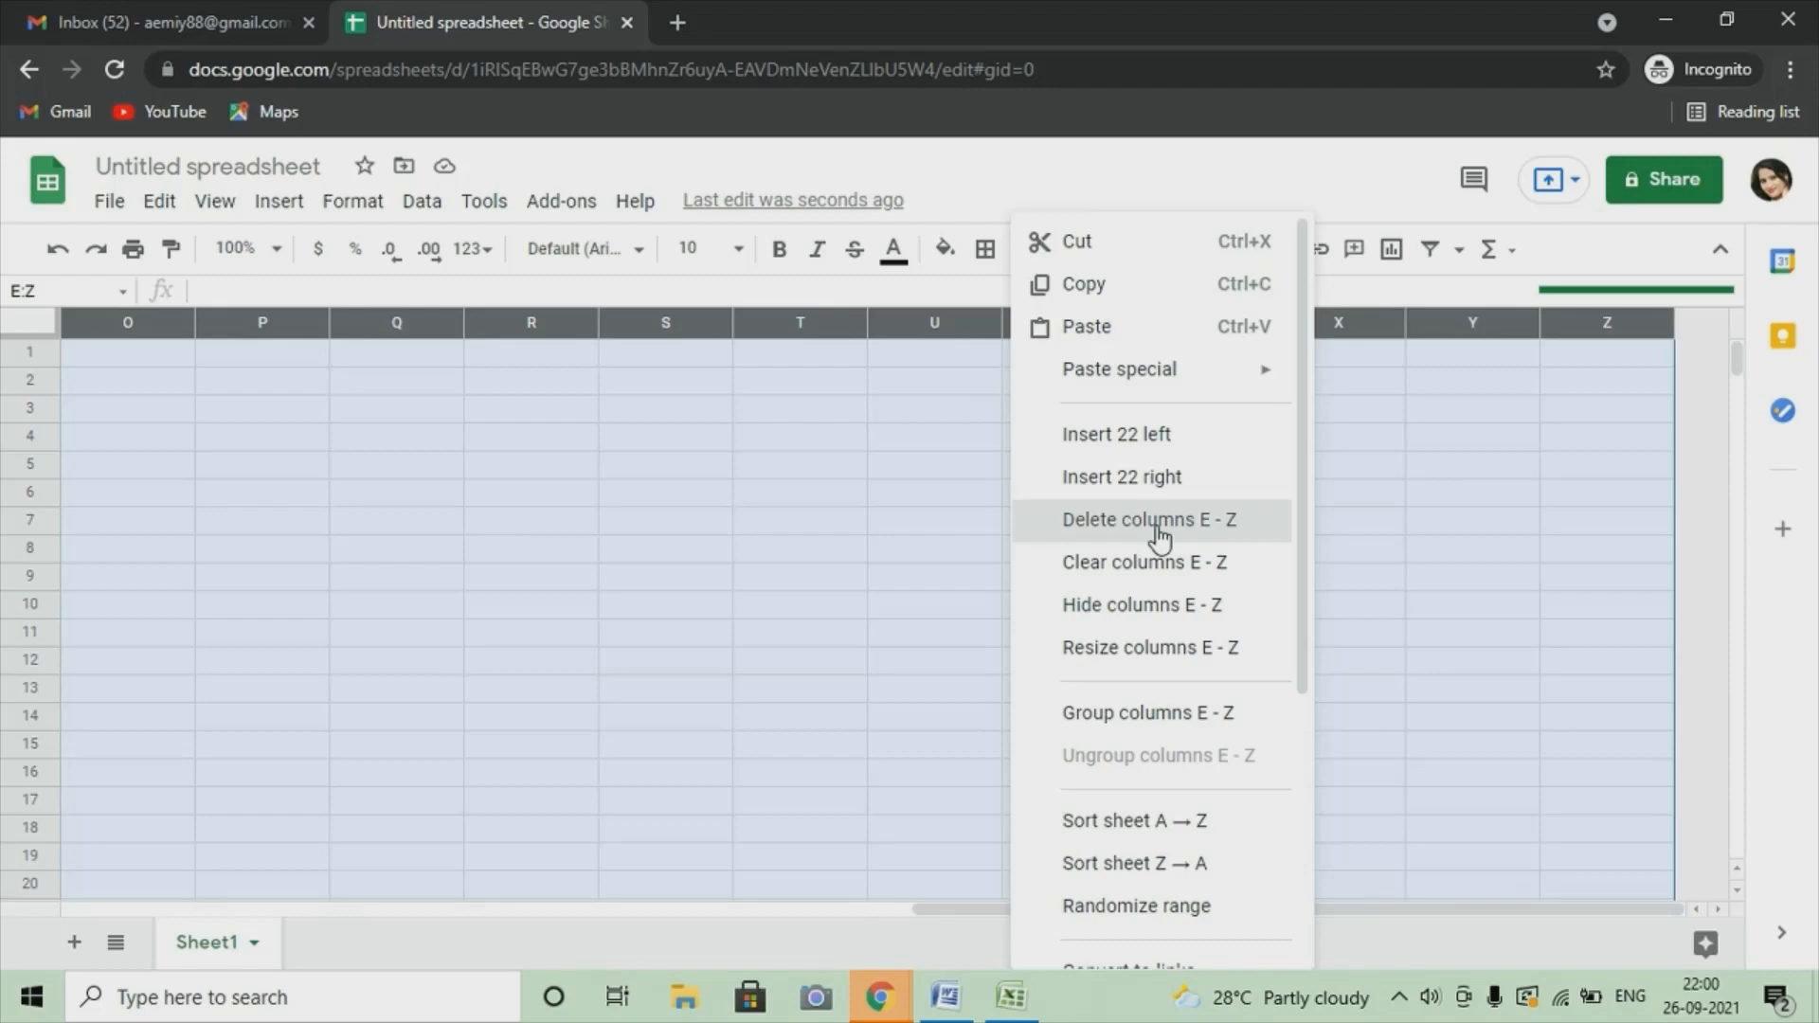
click(1159, 523)
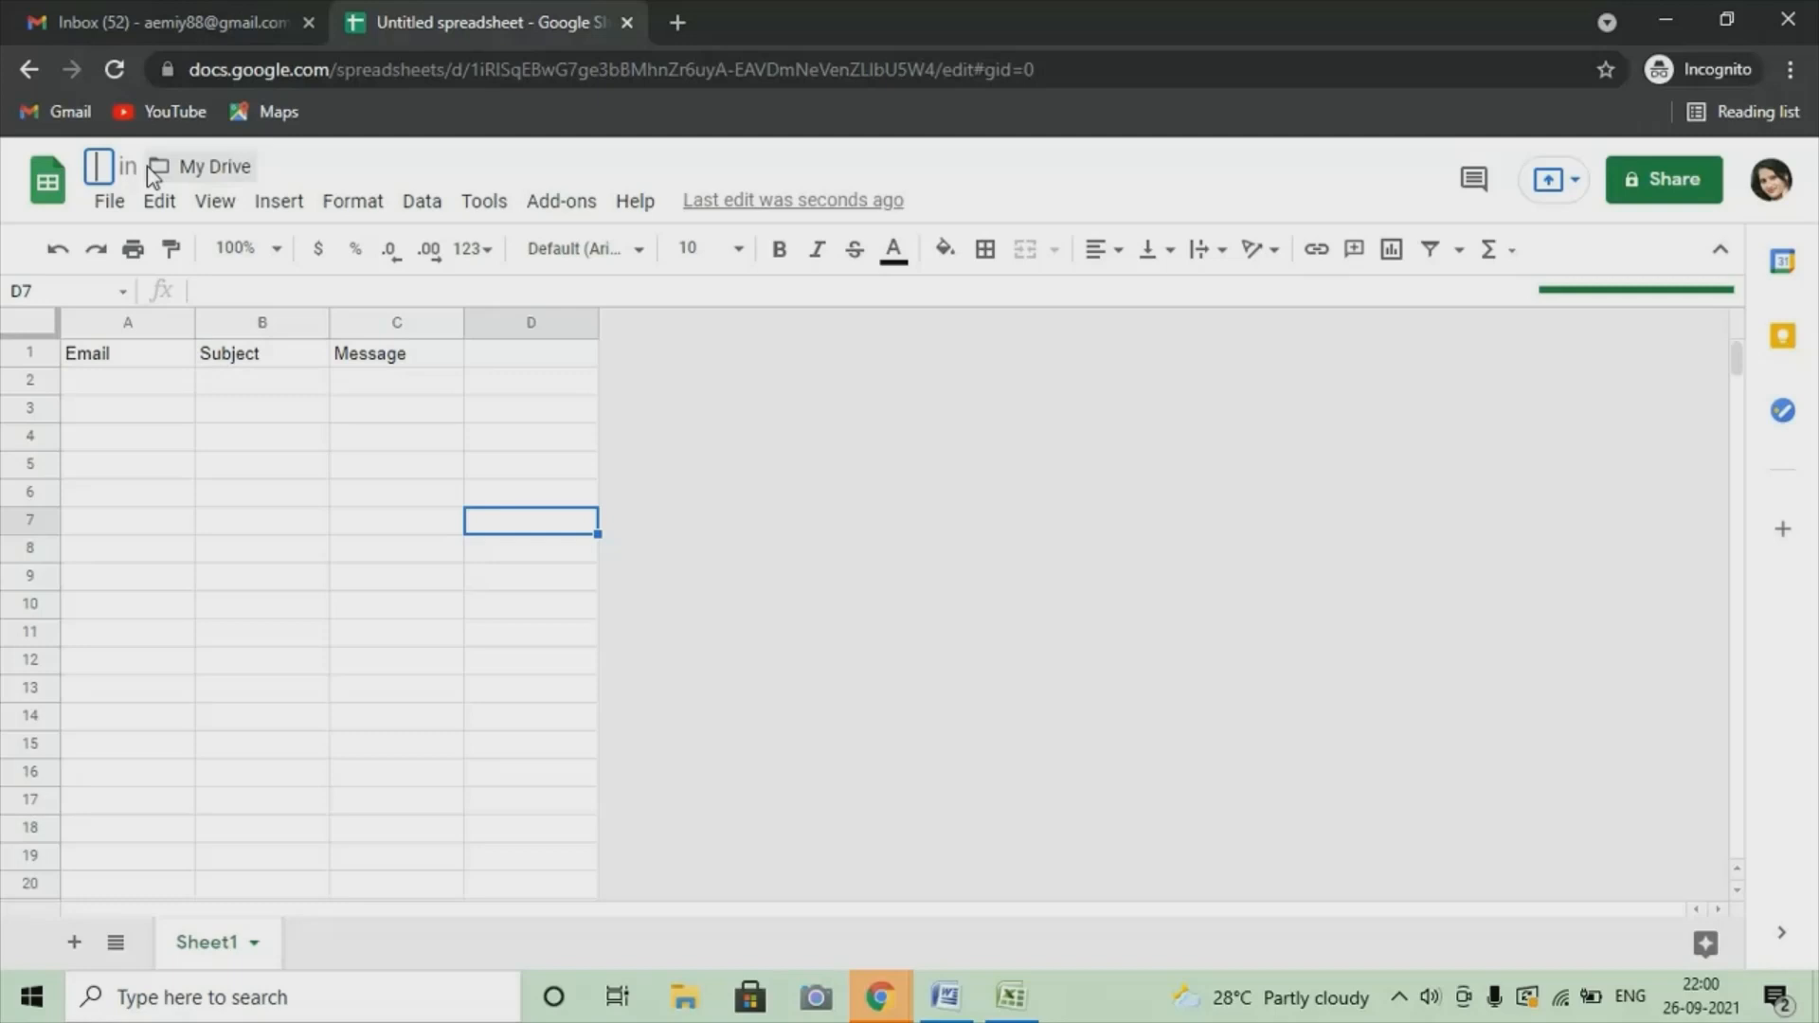
Step: Name the spreadsheet "Basics With Meeta" and widen the Subject column
text(Basics wITH)
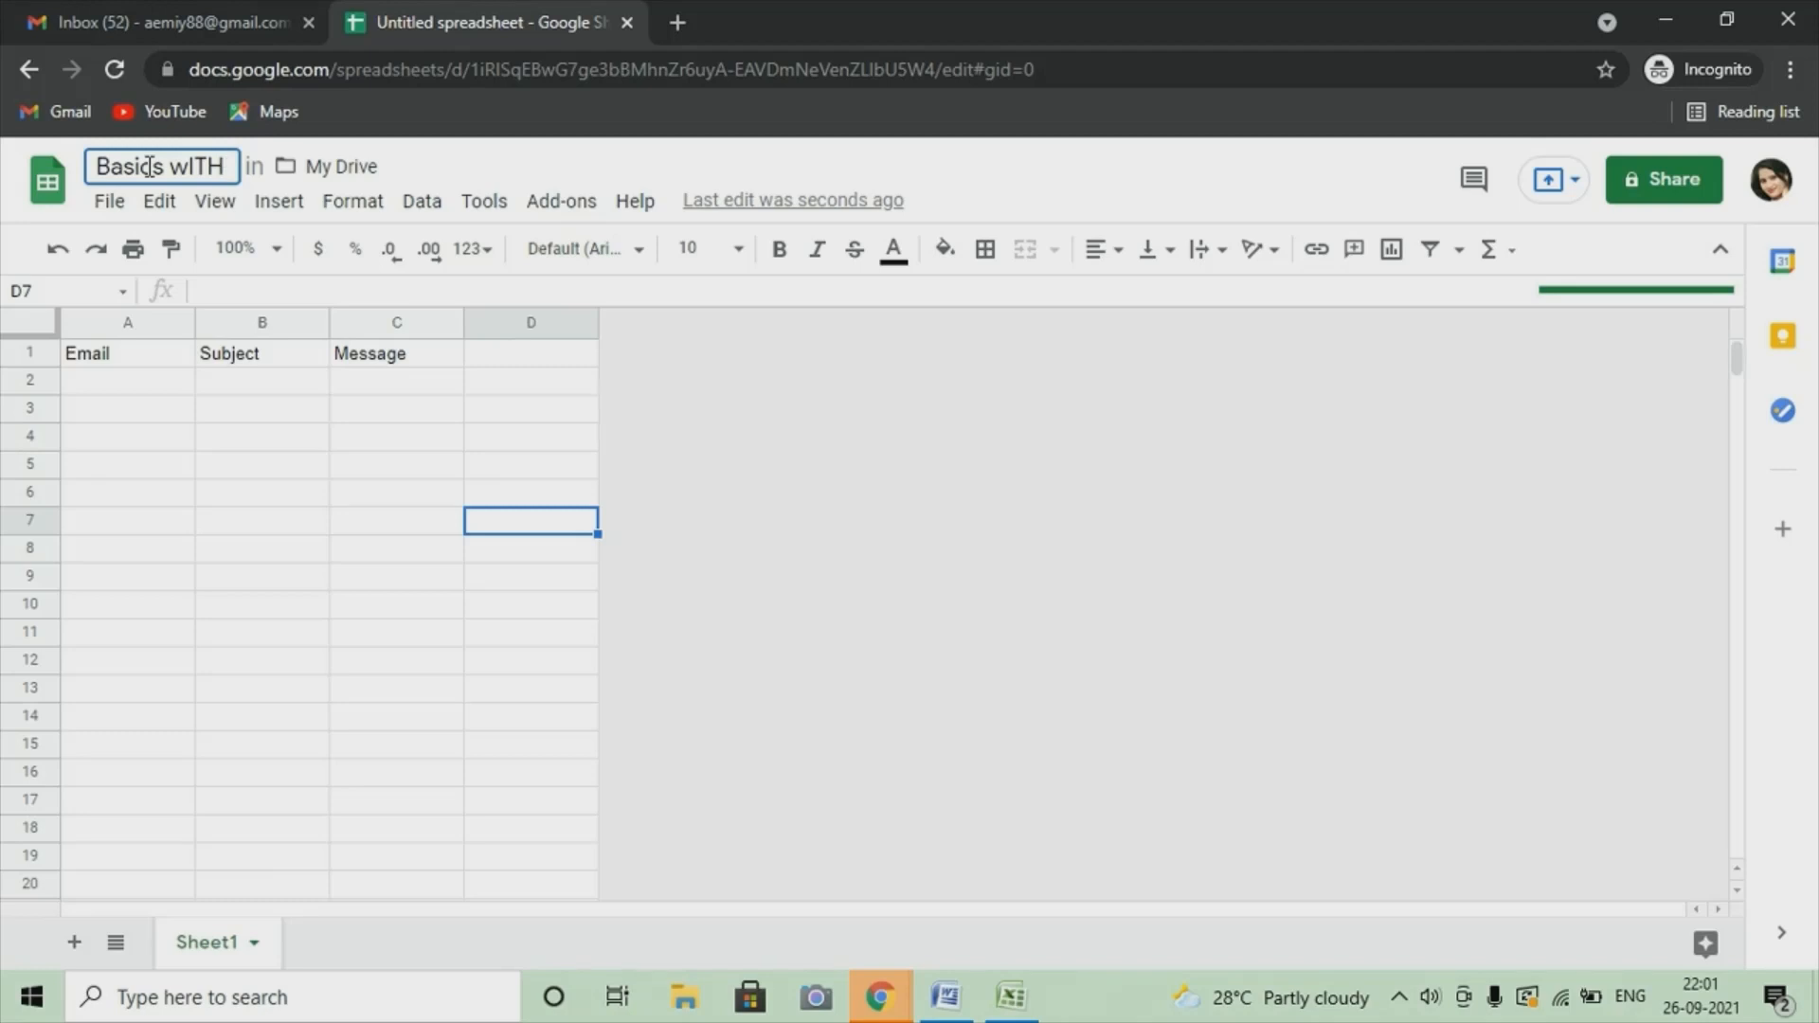
key(BackSpace)
key(BackSpace)
key(BackSpace)
key(BackSpace)
text(Wi)
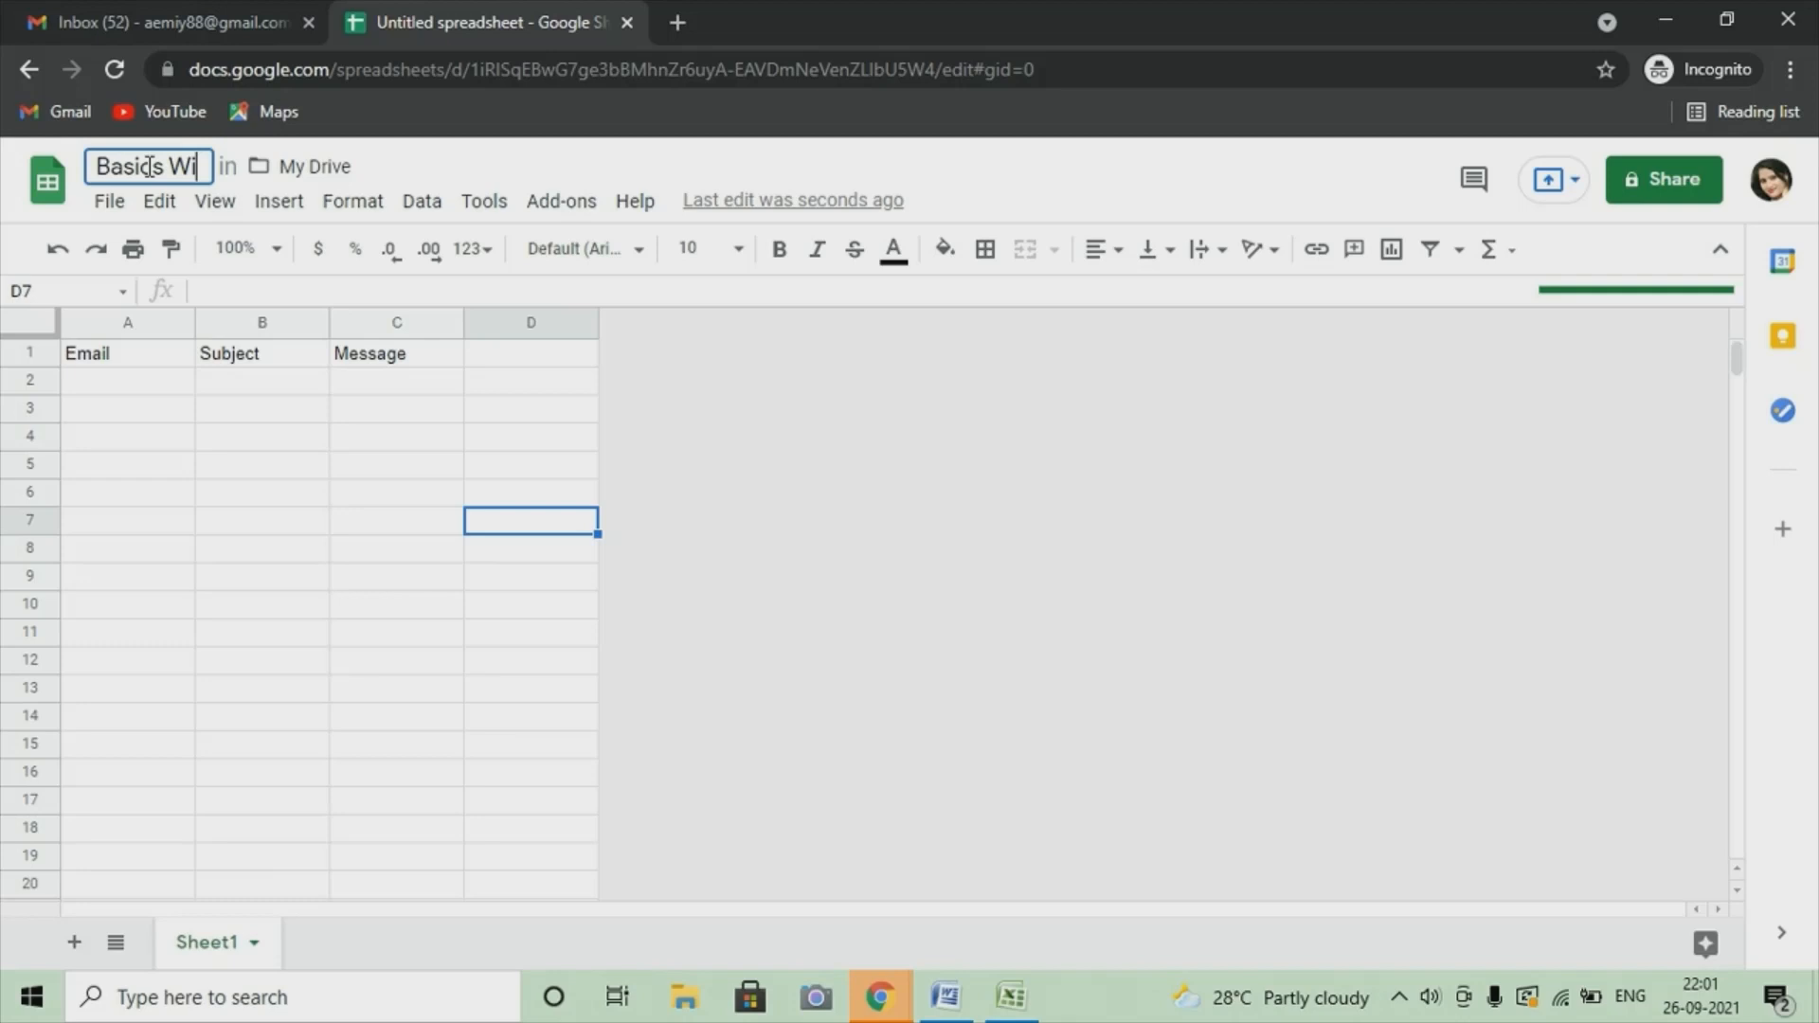
drag(377, 325, 426, 325)
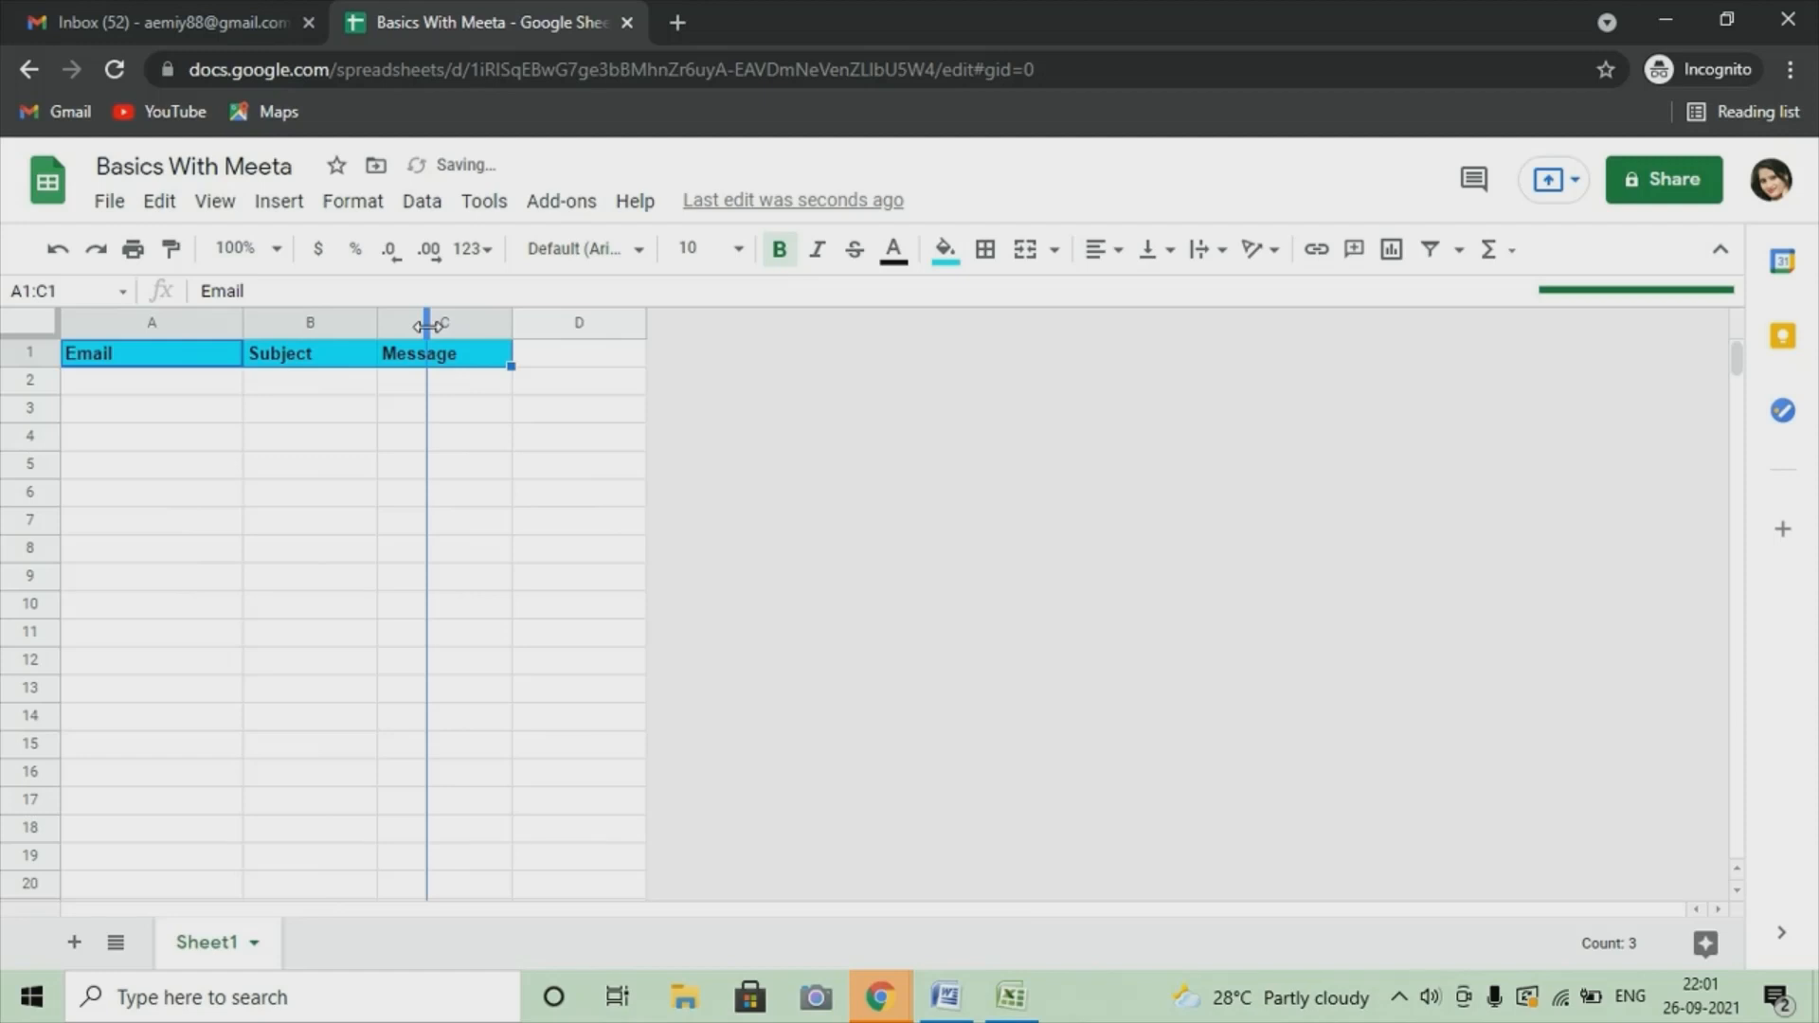
drag(427, 326, 428, 326)
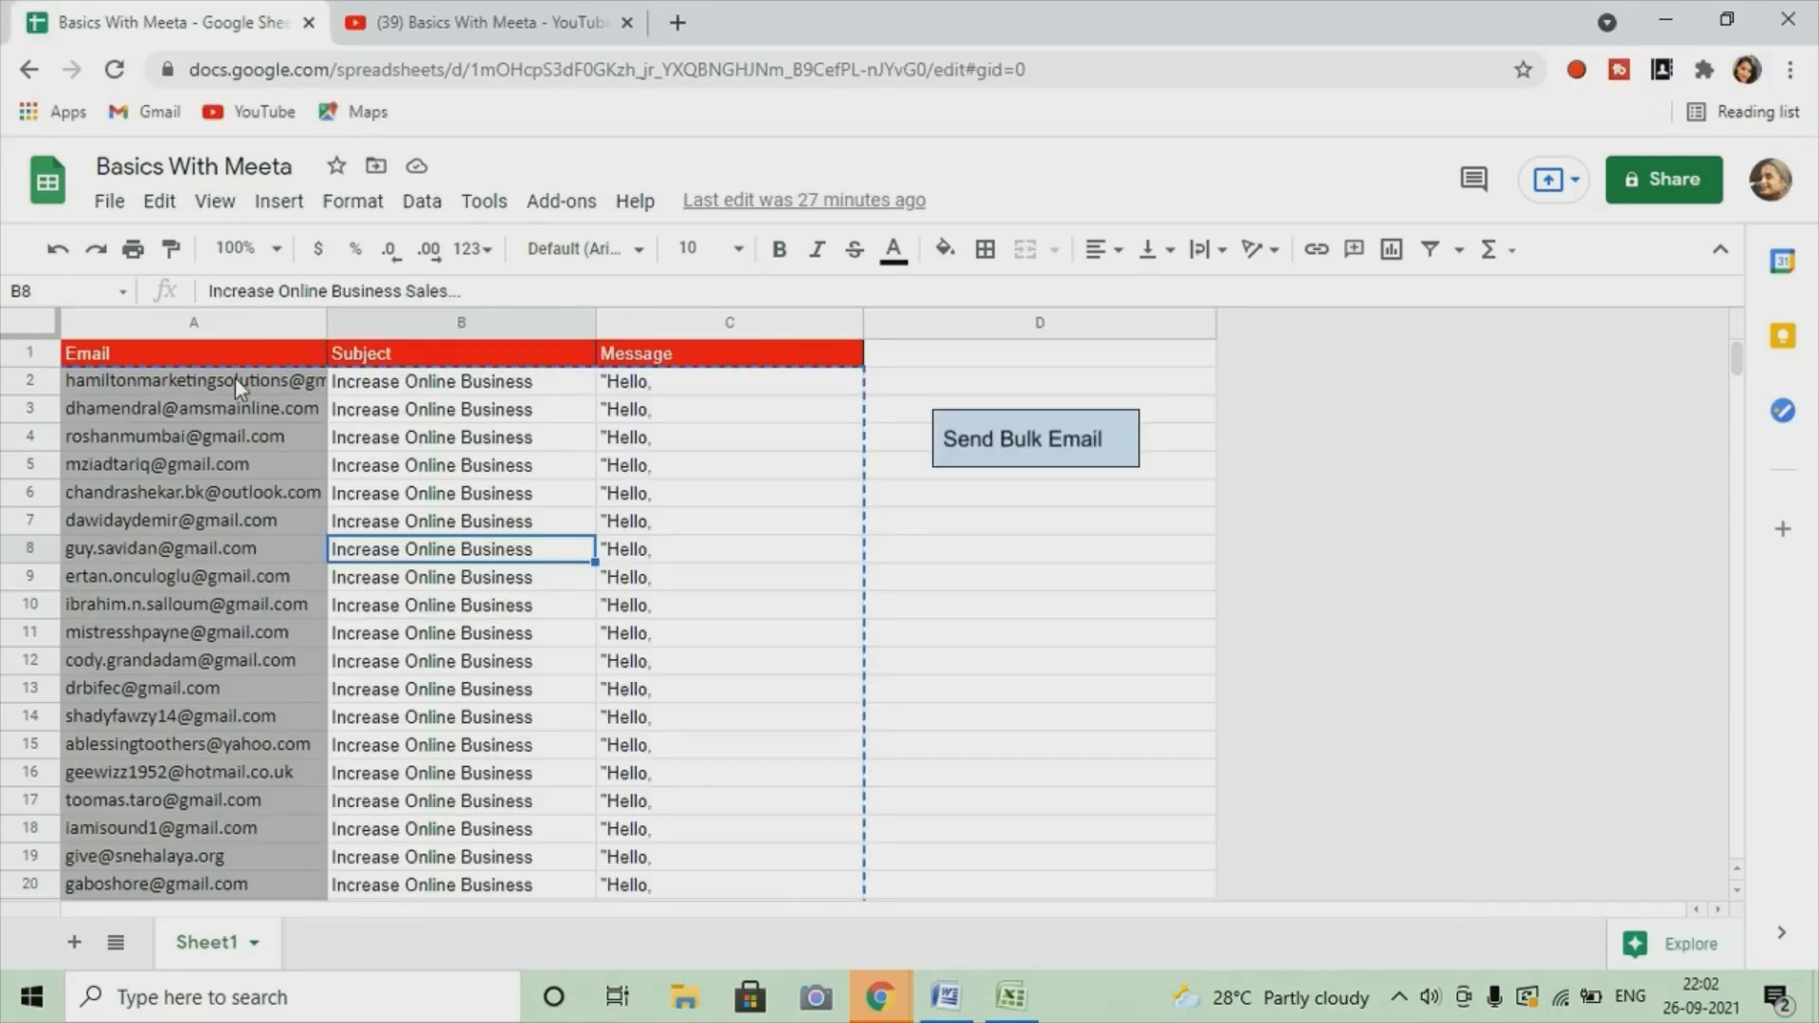
Step: Copy the email, subject and message rows from the example spreadsheet to below the new sheet's headers, and widen the columns
drag(235, 377, 758, 576)
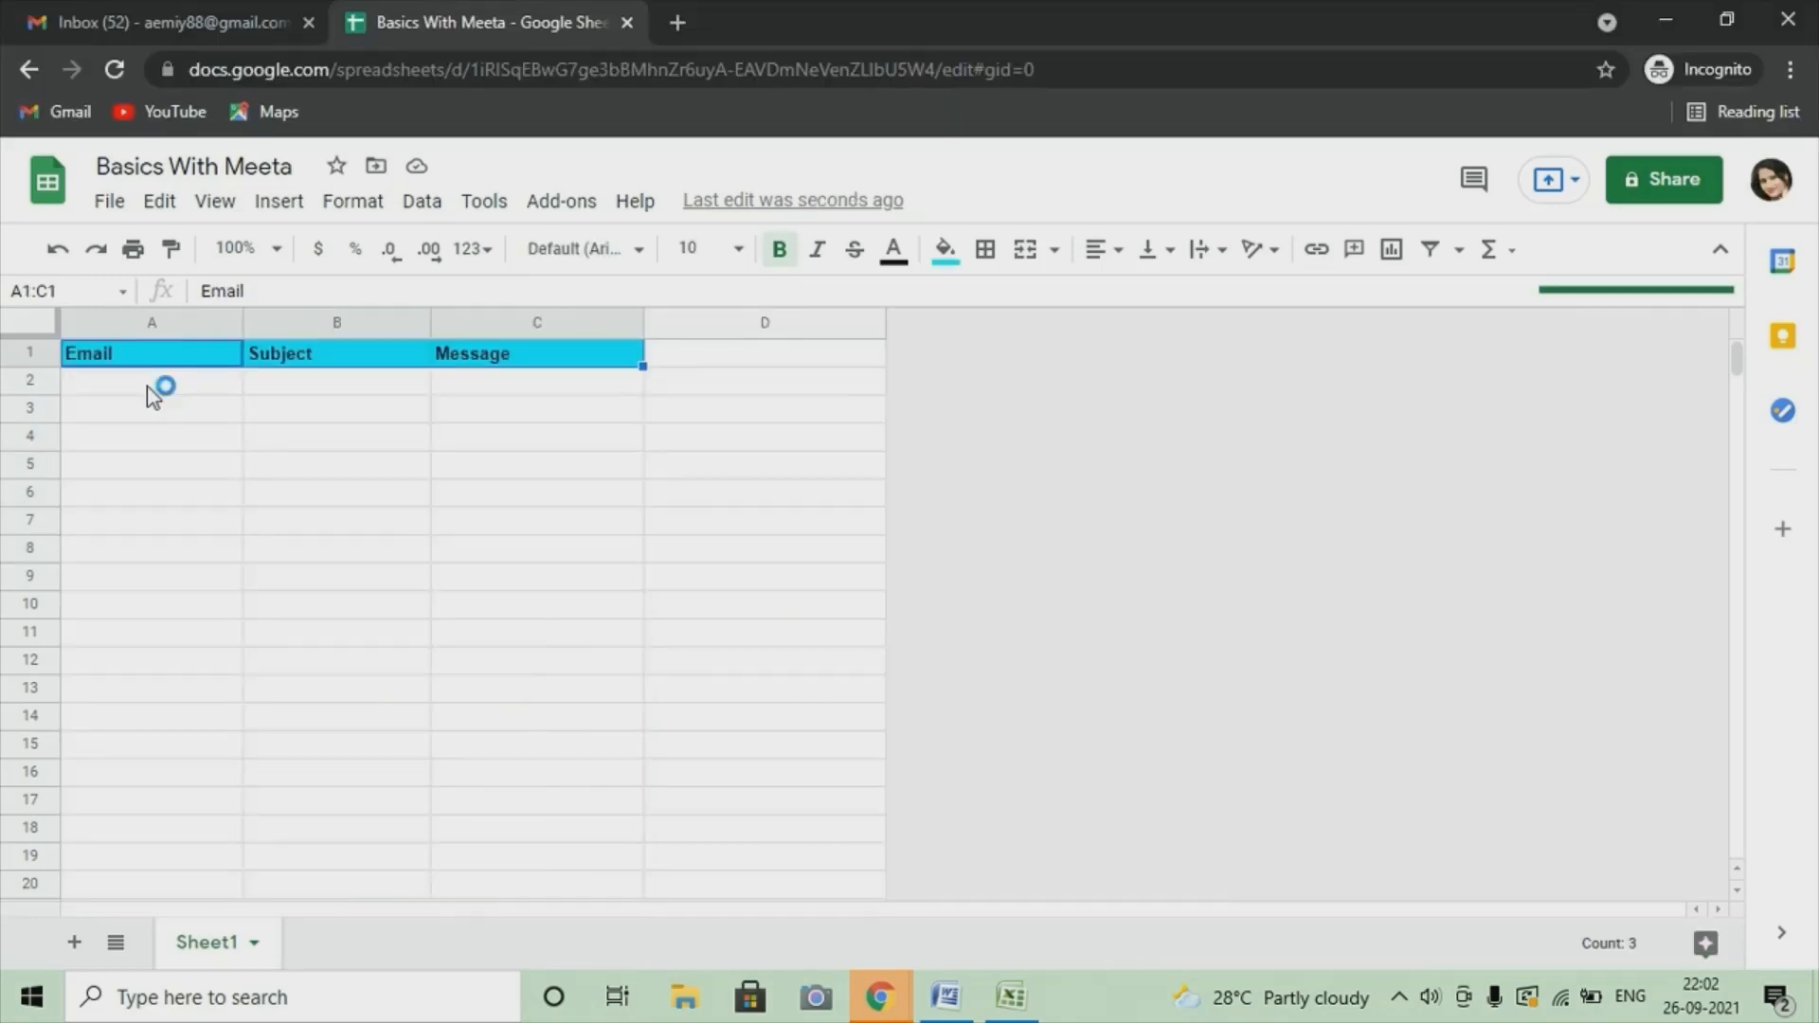
click(146, 385)
key(ctrl+v)
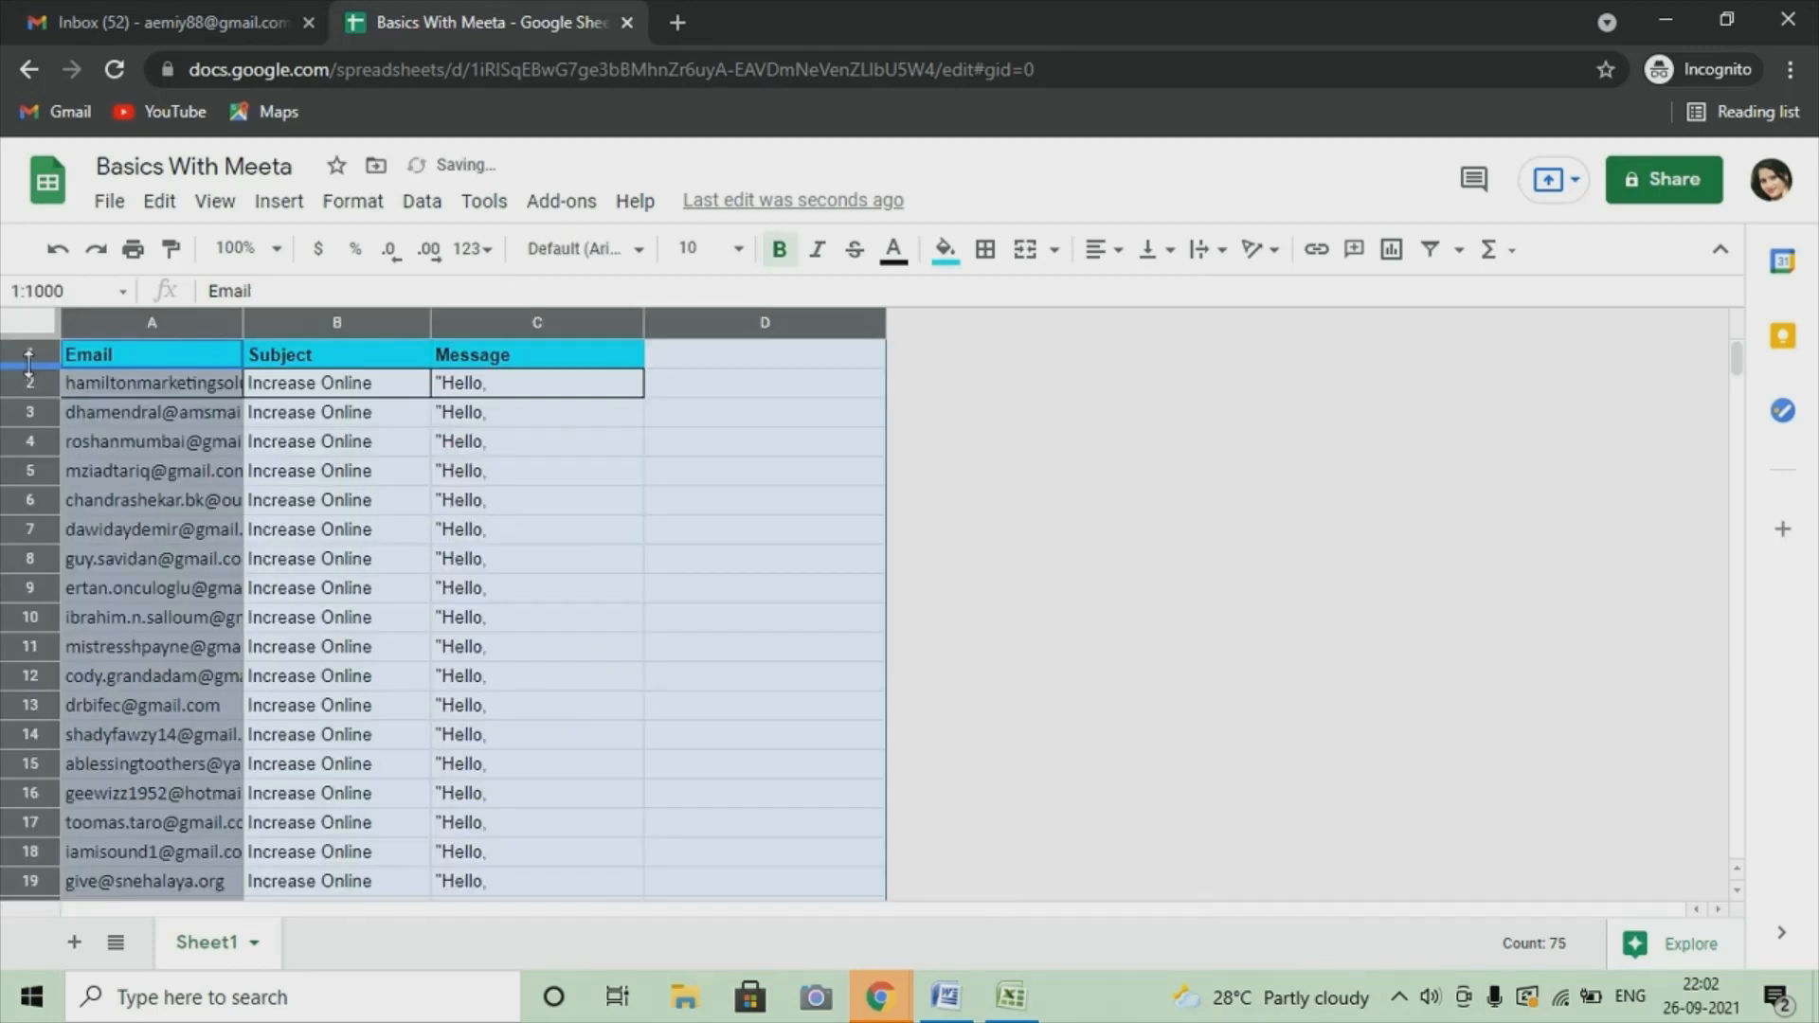
drag(644, 324, 708, 324)
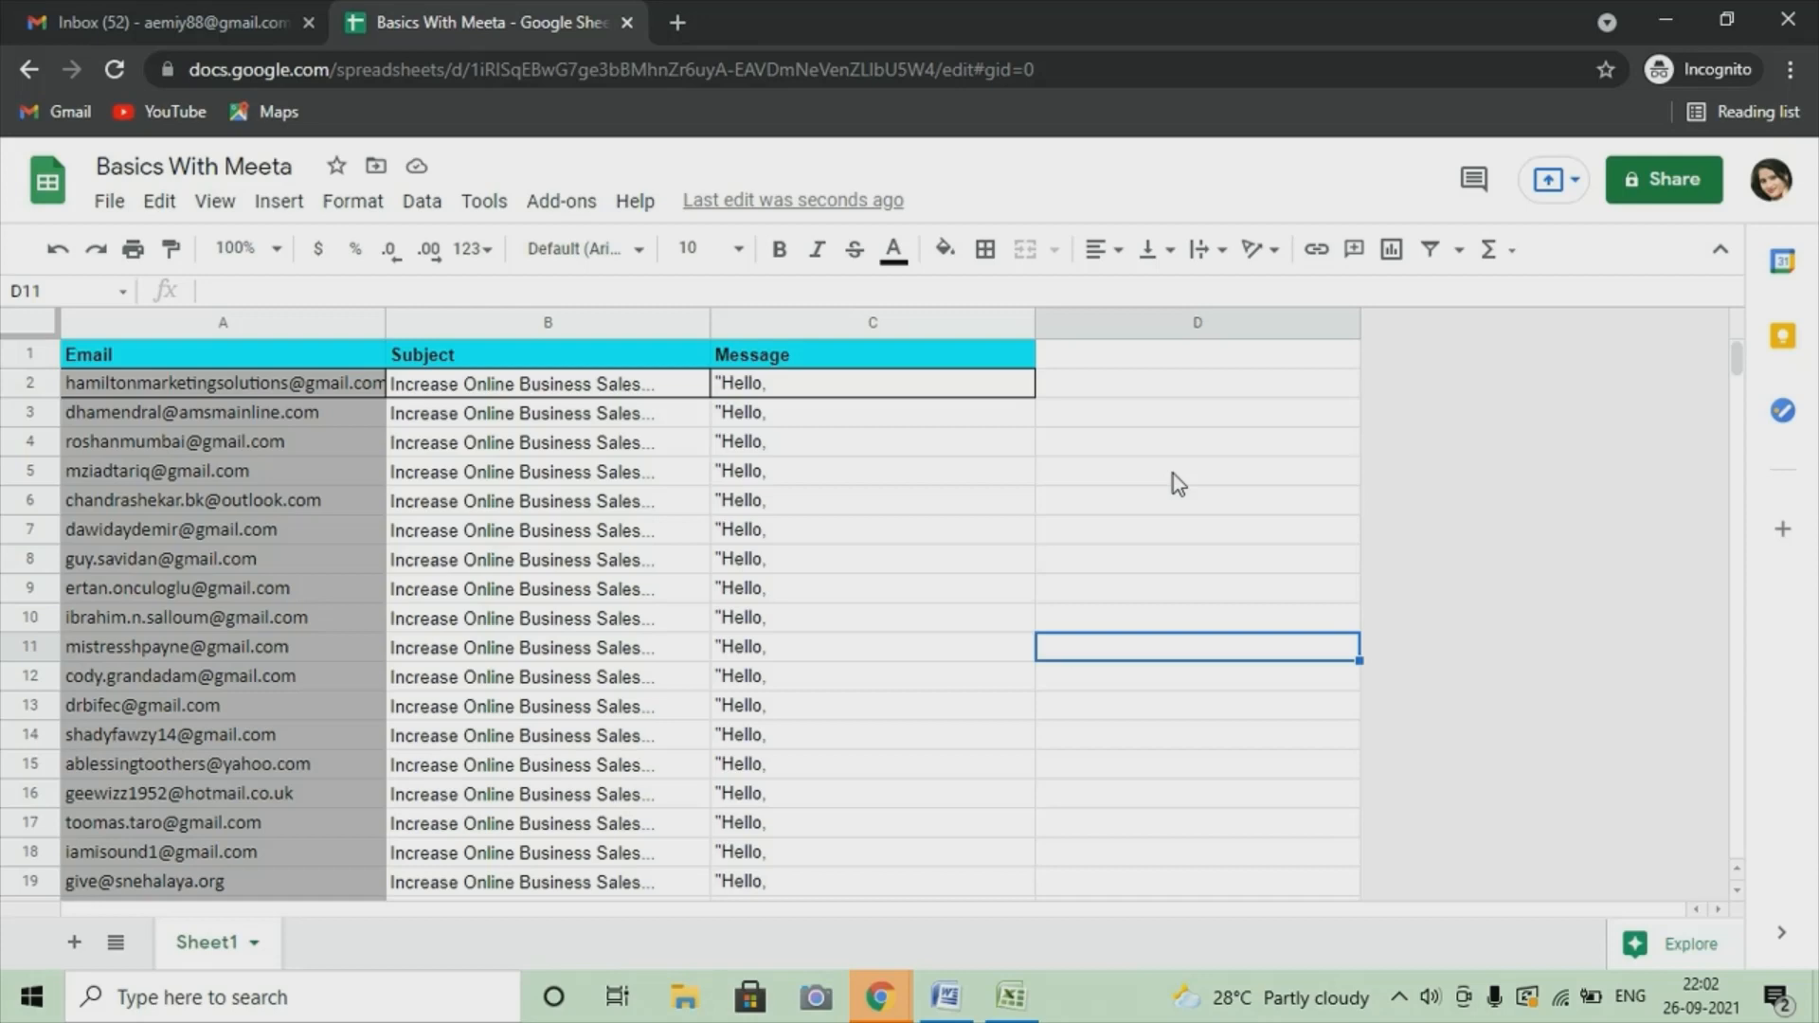
Step: Open the spreadsheet's script editor and delete the default myFunction code from Code.gs
click(487, 203)
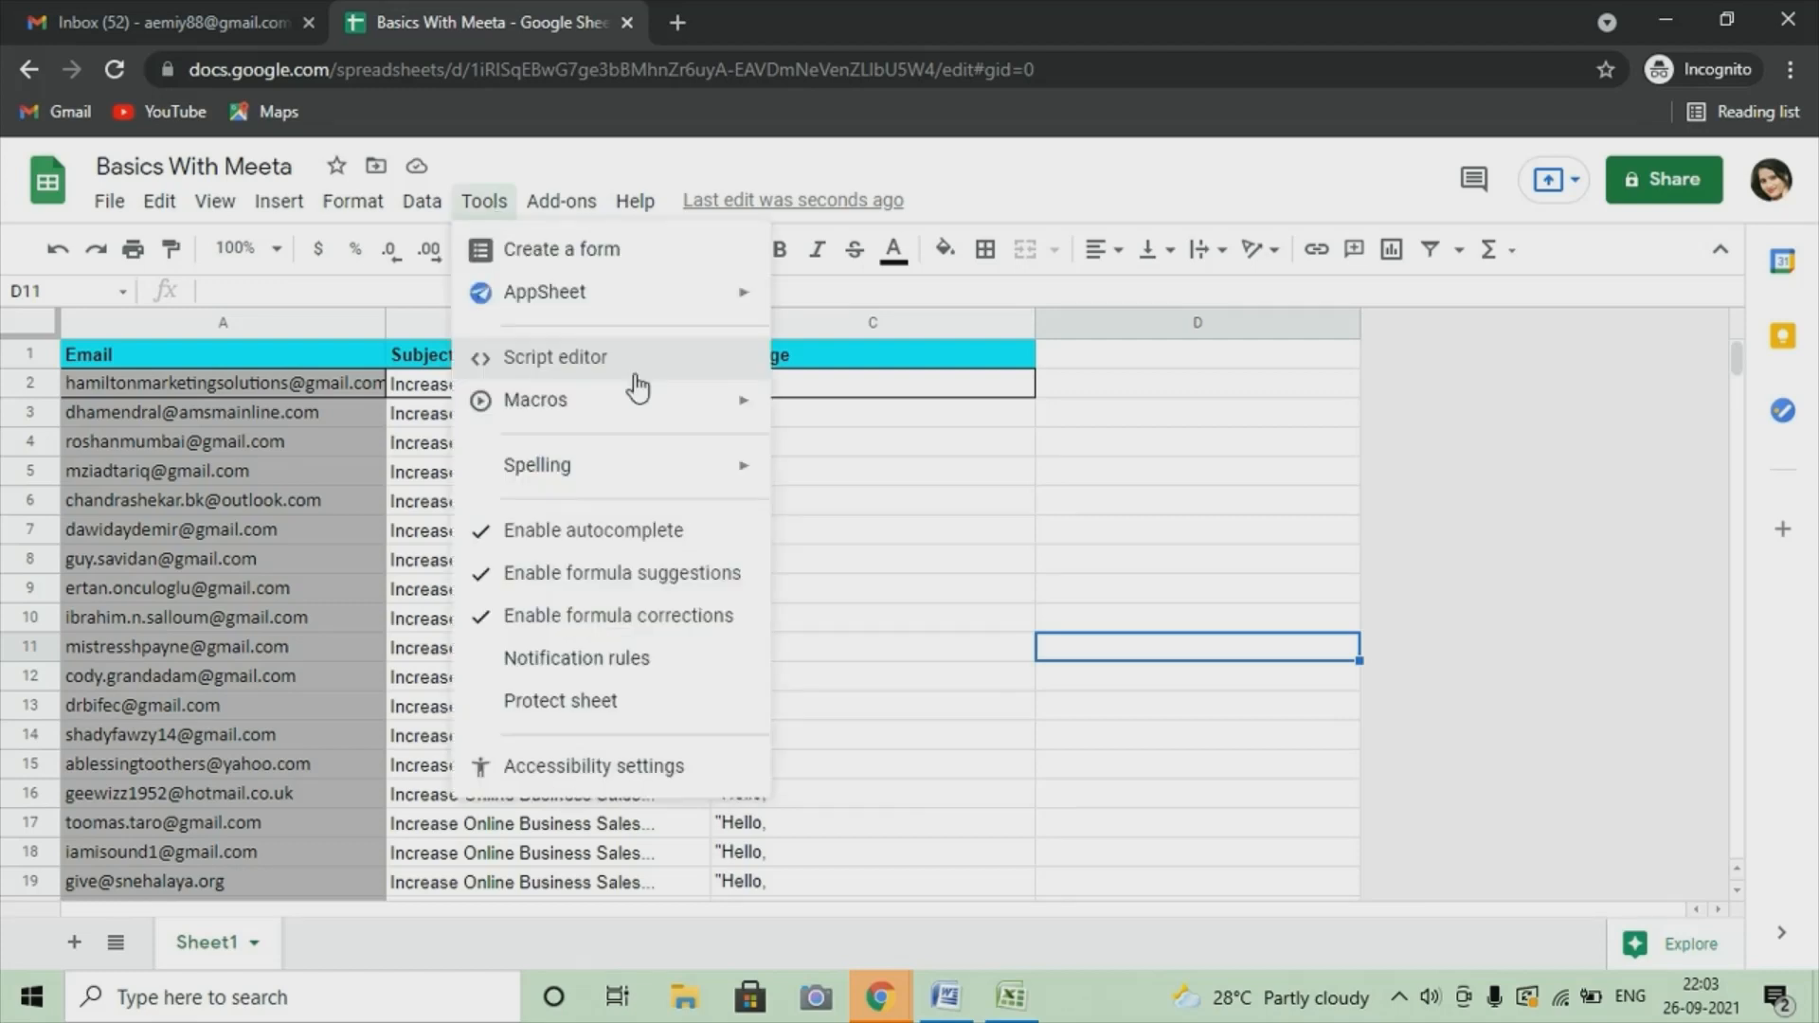
click(599, 367)
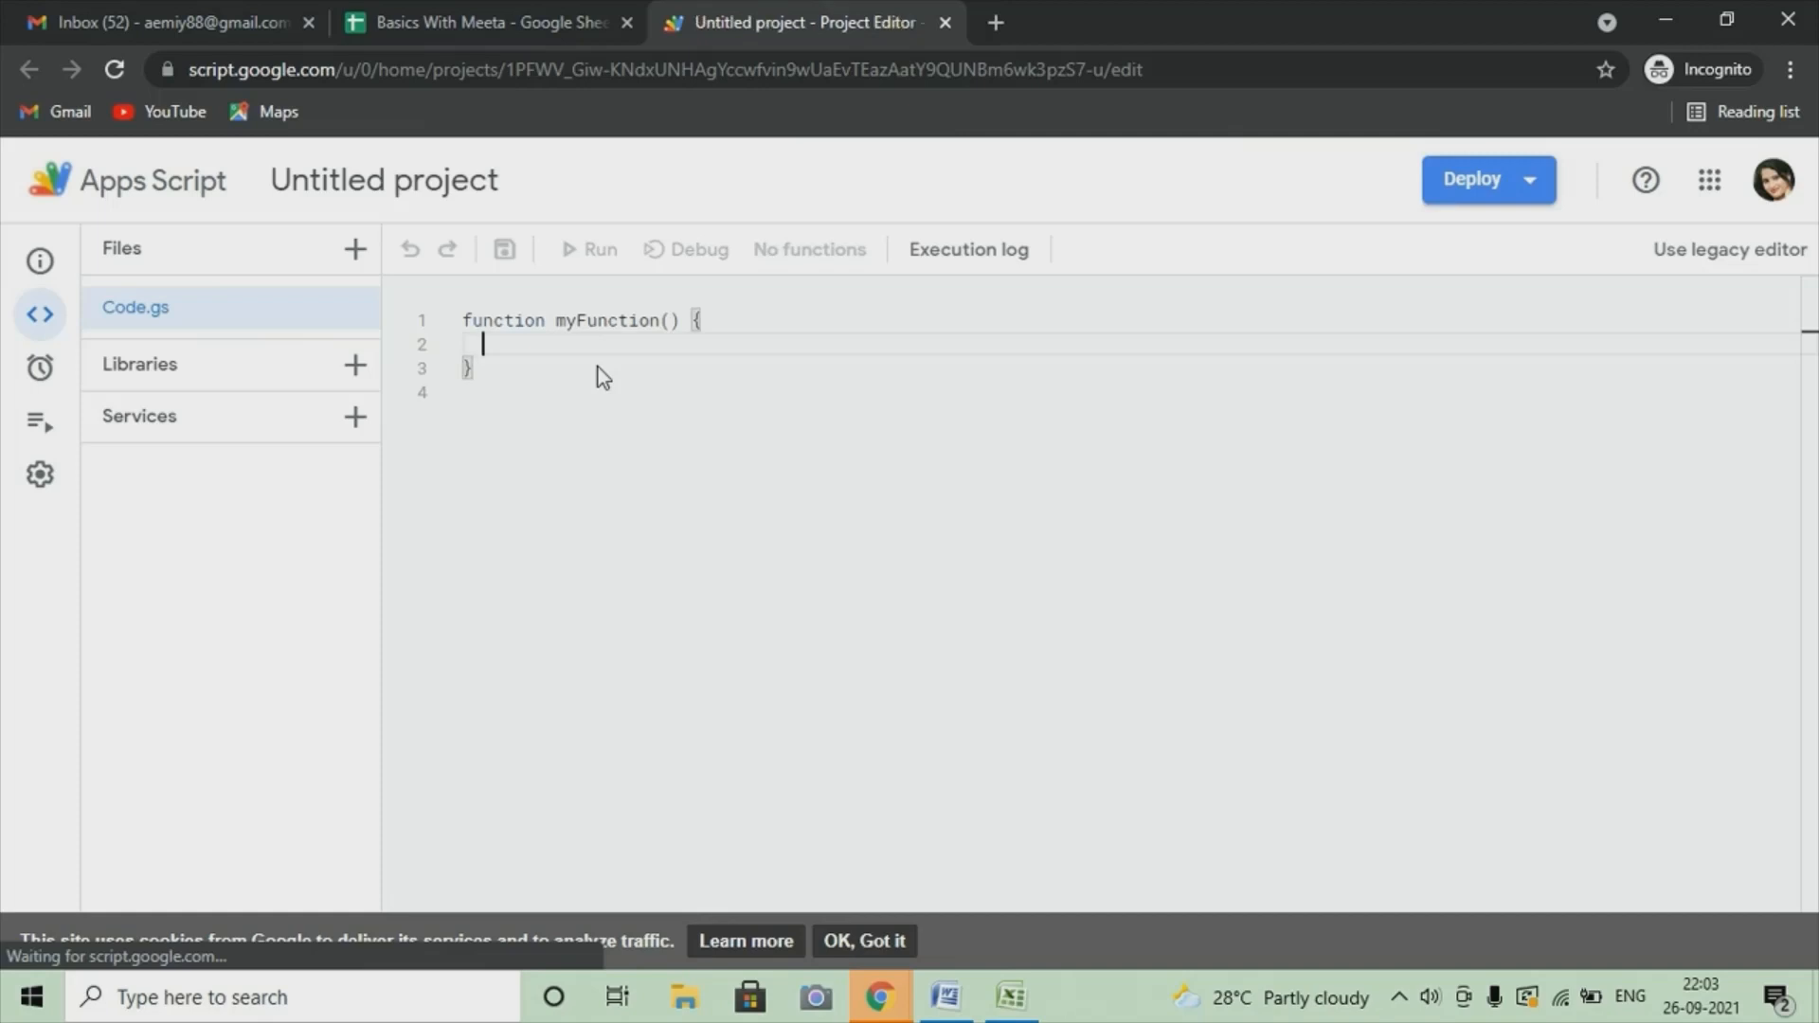
drag(518, 392, 466, 315)
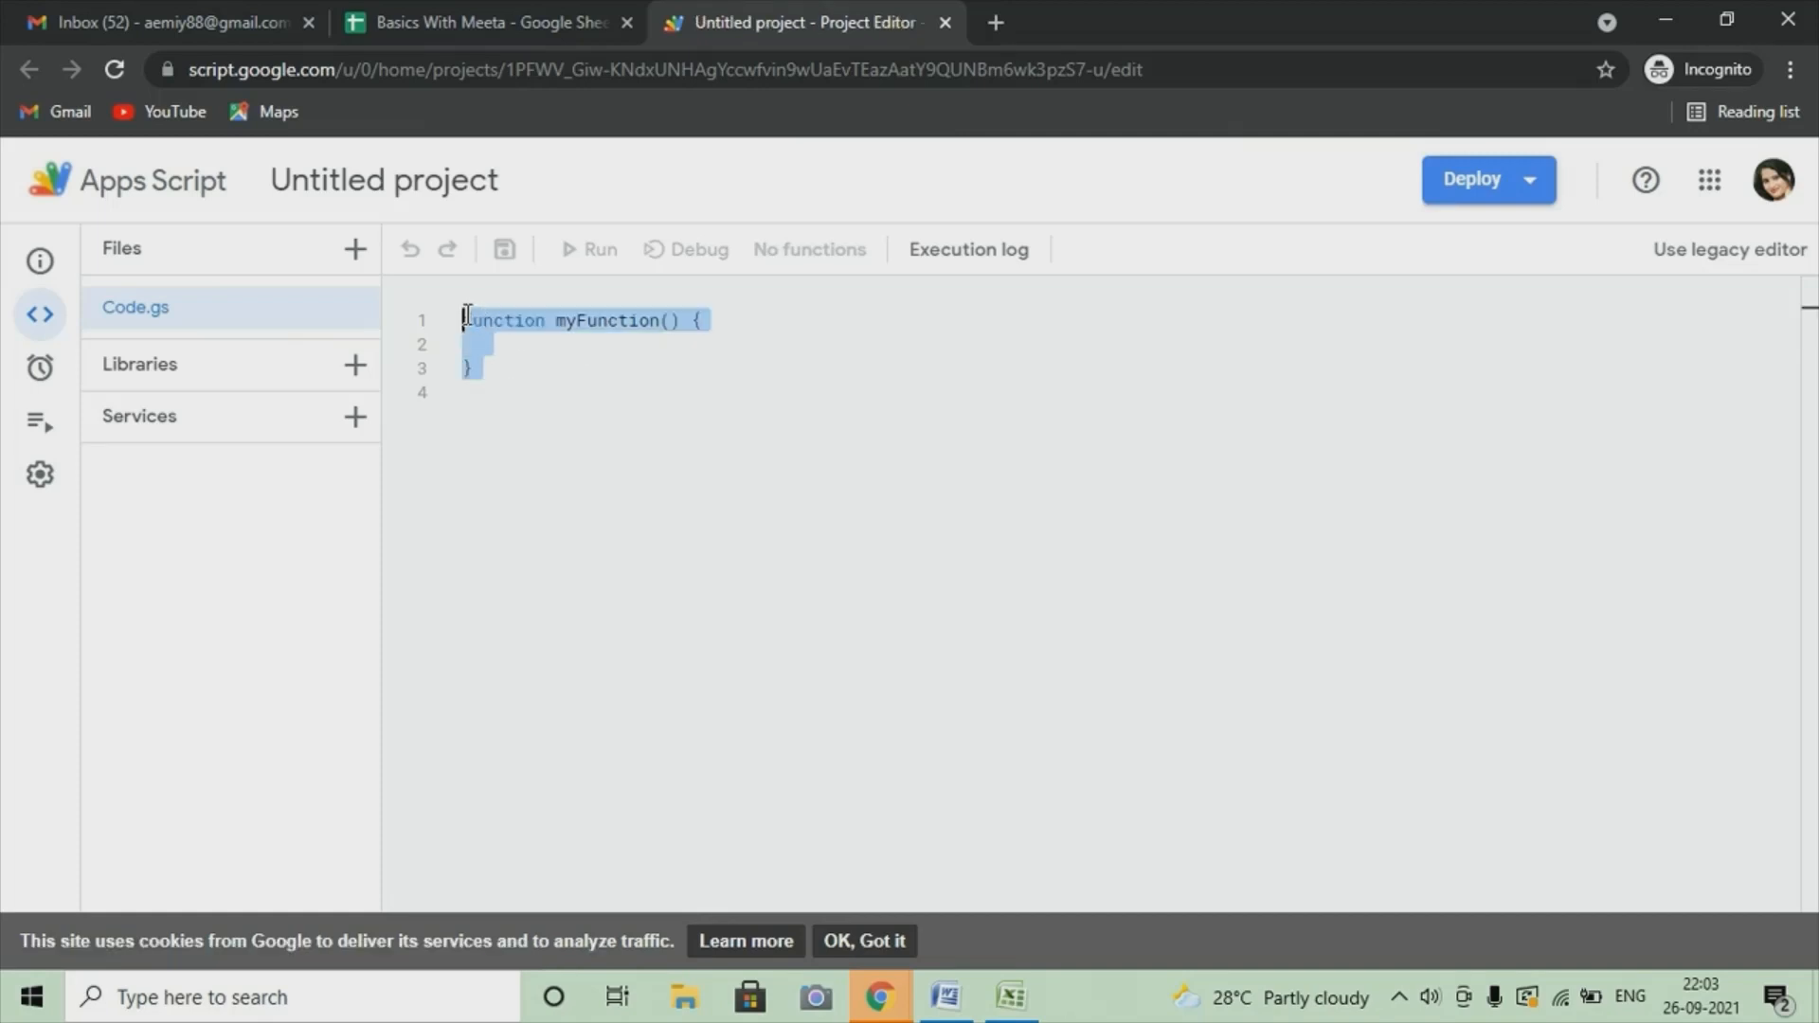
key(Delete)
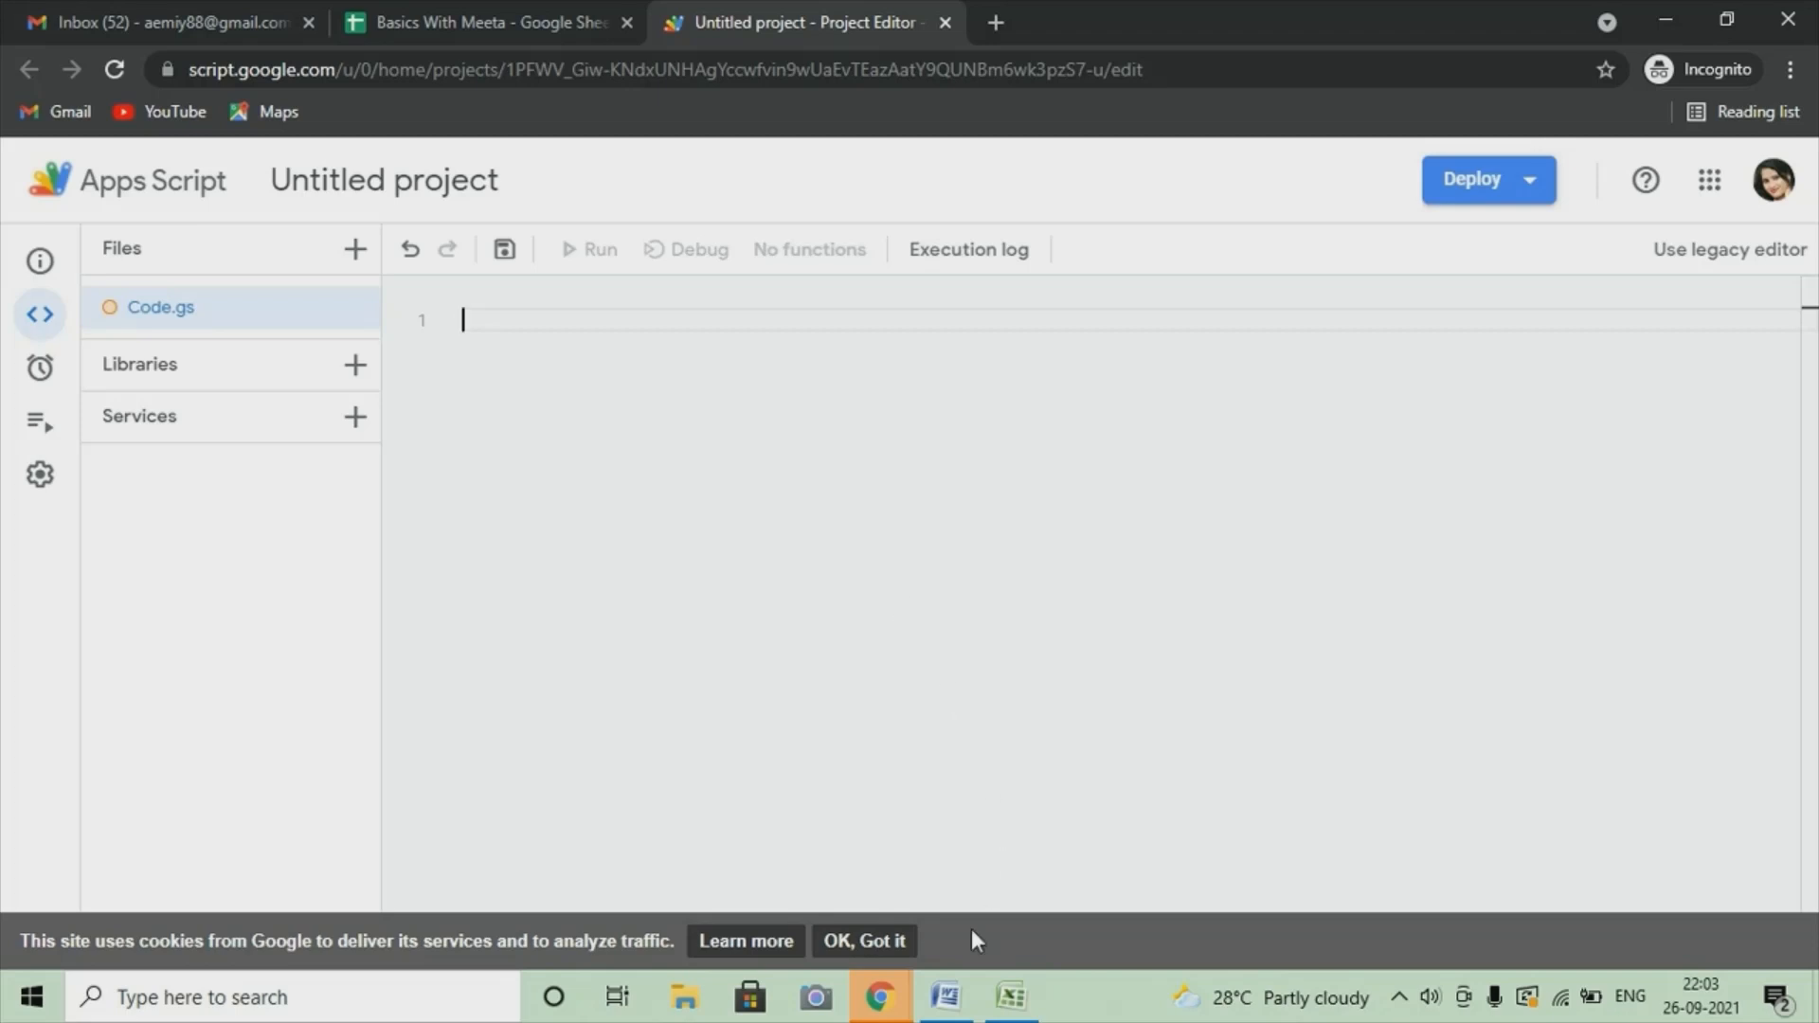
Step: Copy the whole BulkMailSender function from the Word document and paste it into the empty Code.gs file
click(948, 1007)
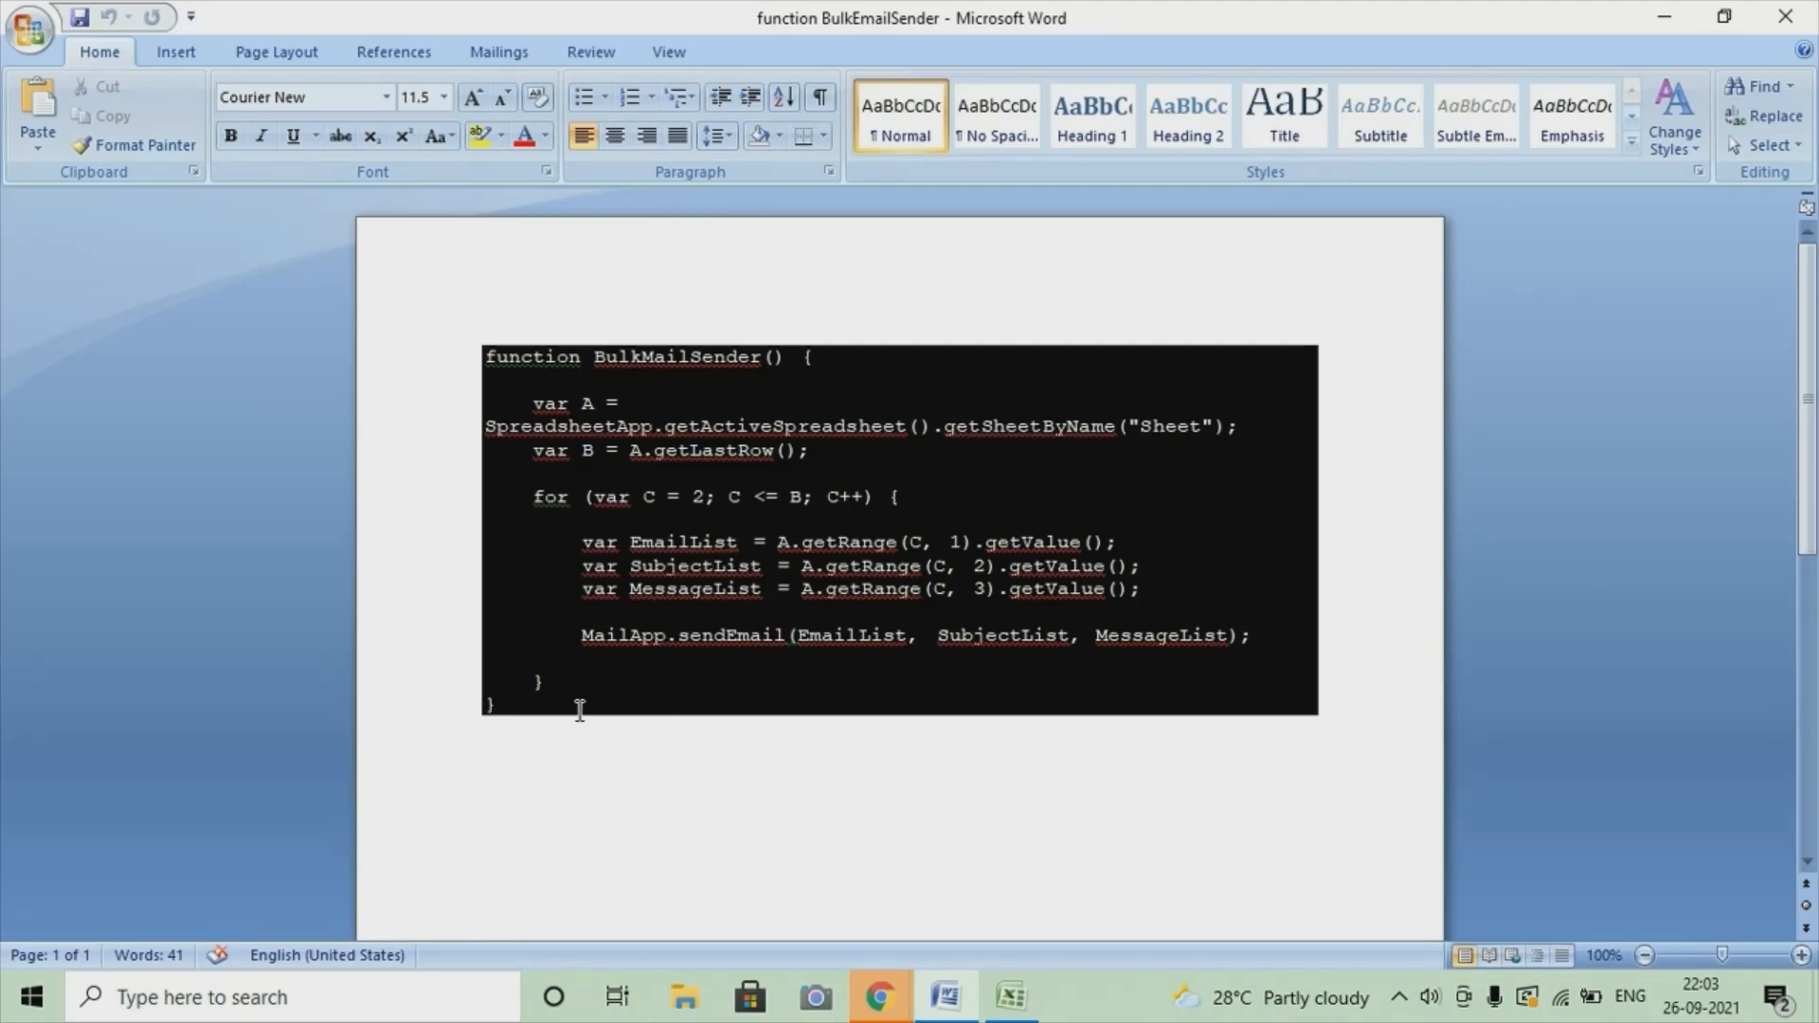
drag(578, 706, 462, 354)
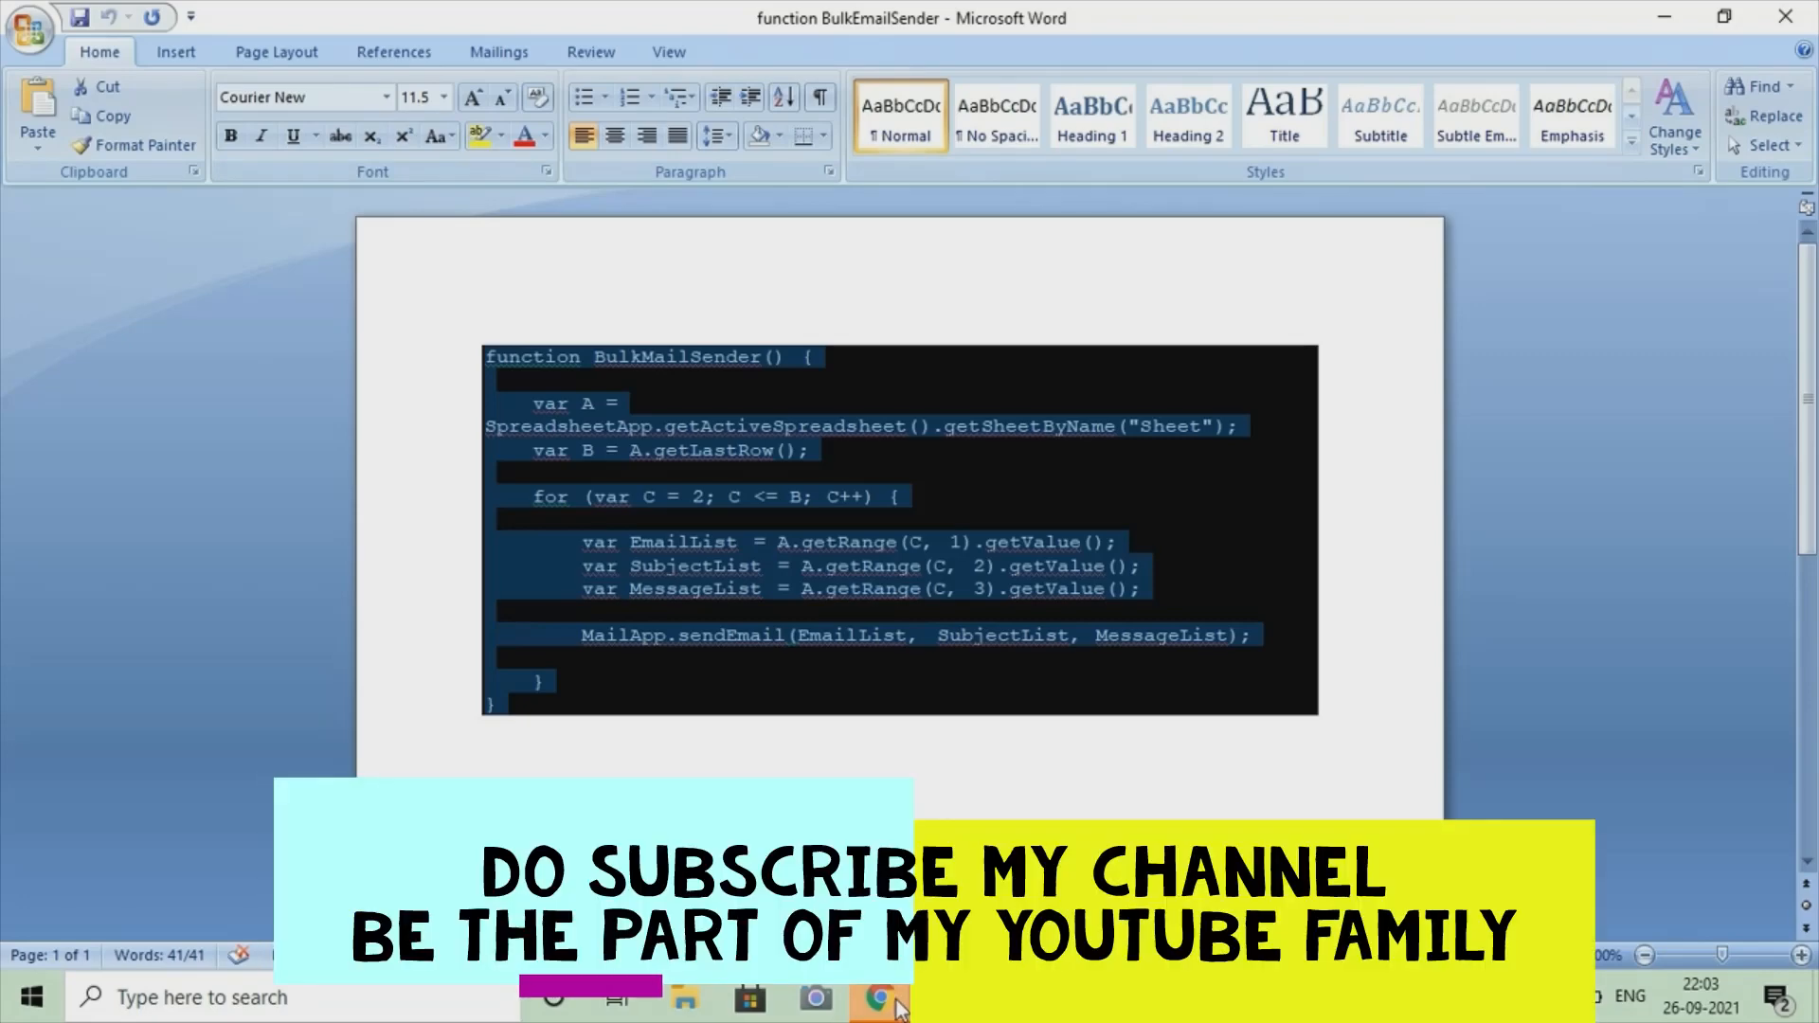
mouse_move(1011, 998)
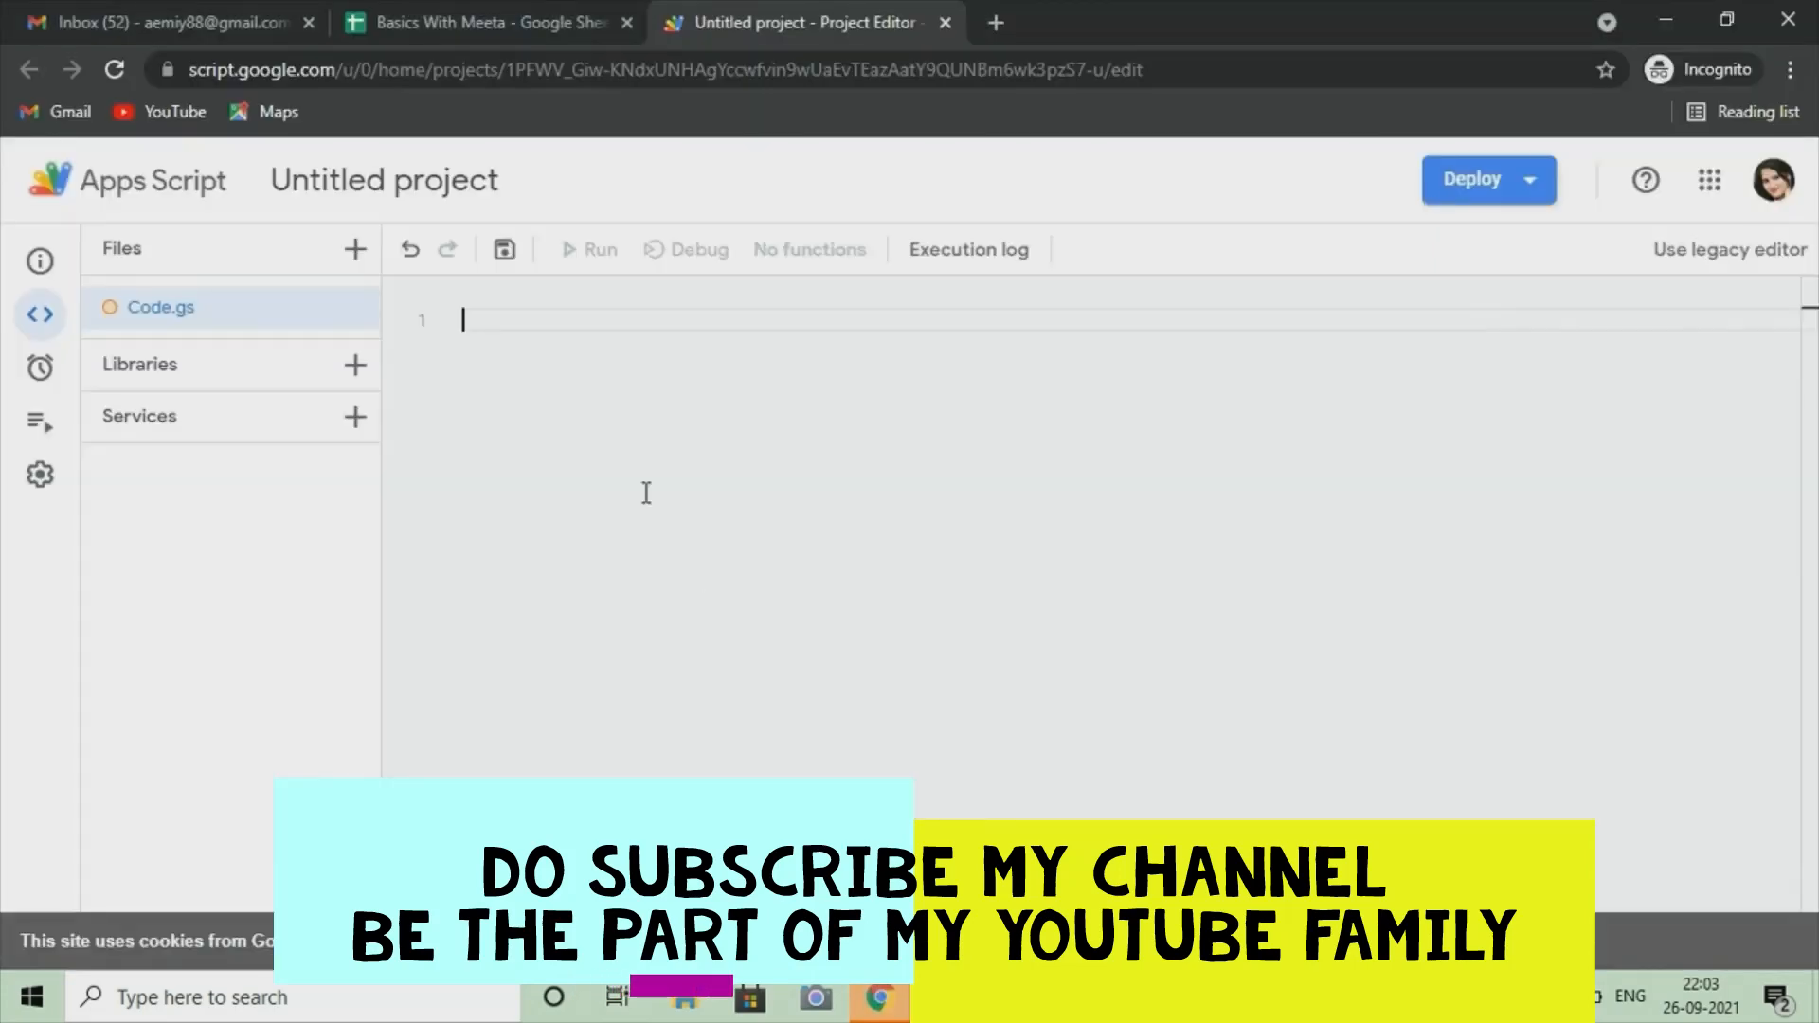
text(function BulkMailSender() {      var A = SpreadsheetApp.getActiveSpreadsheet().getSheetByName("Sheet");     var B = A.getLastRow();      for (var C = 2; C <= B; C++) {          var EmailList = A.getRange(C, 1).getValue();         var SubjectList = A.getRange(C, 2).getValue();         var MessageList = A.getRange(C, 3).getValue();          MailApp.sendEmail(EmailList, SubjectList, MessageList);      } })
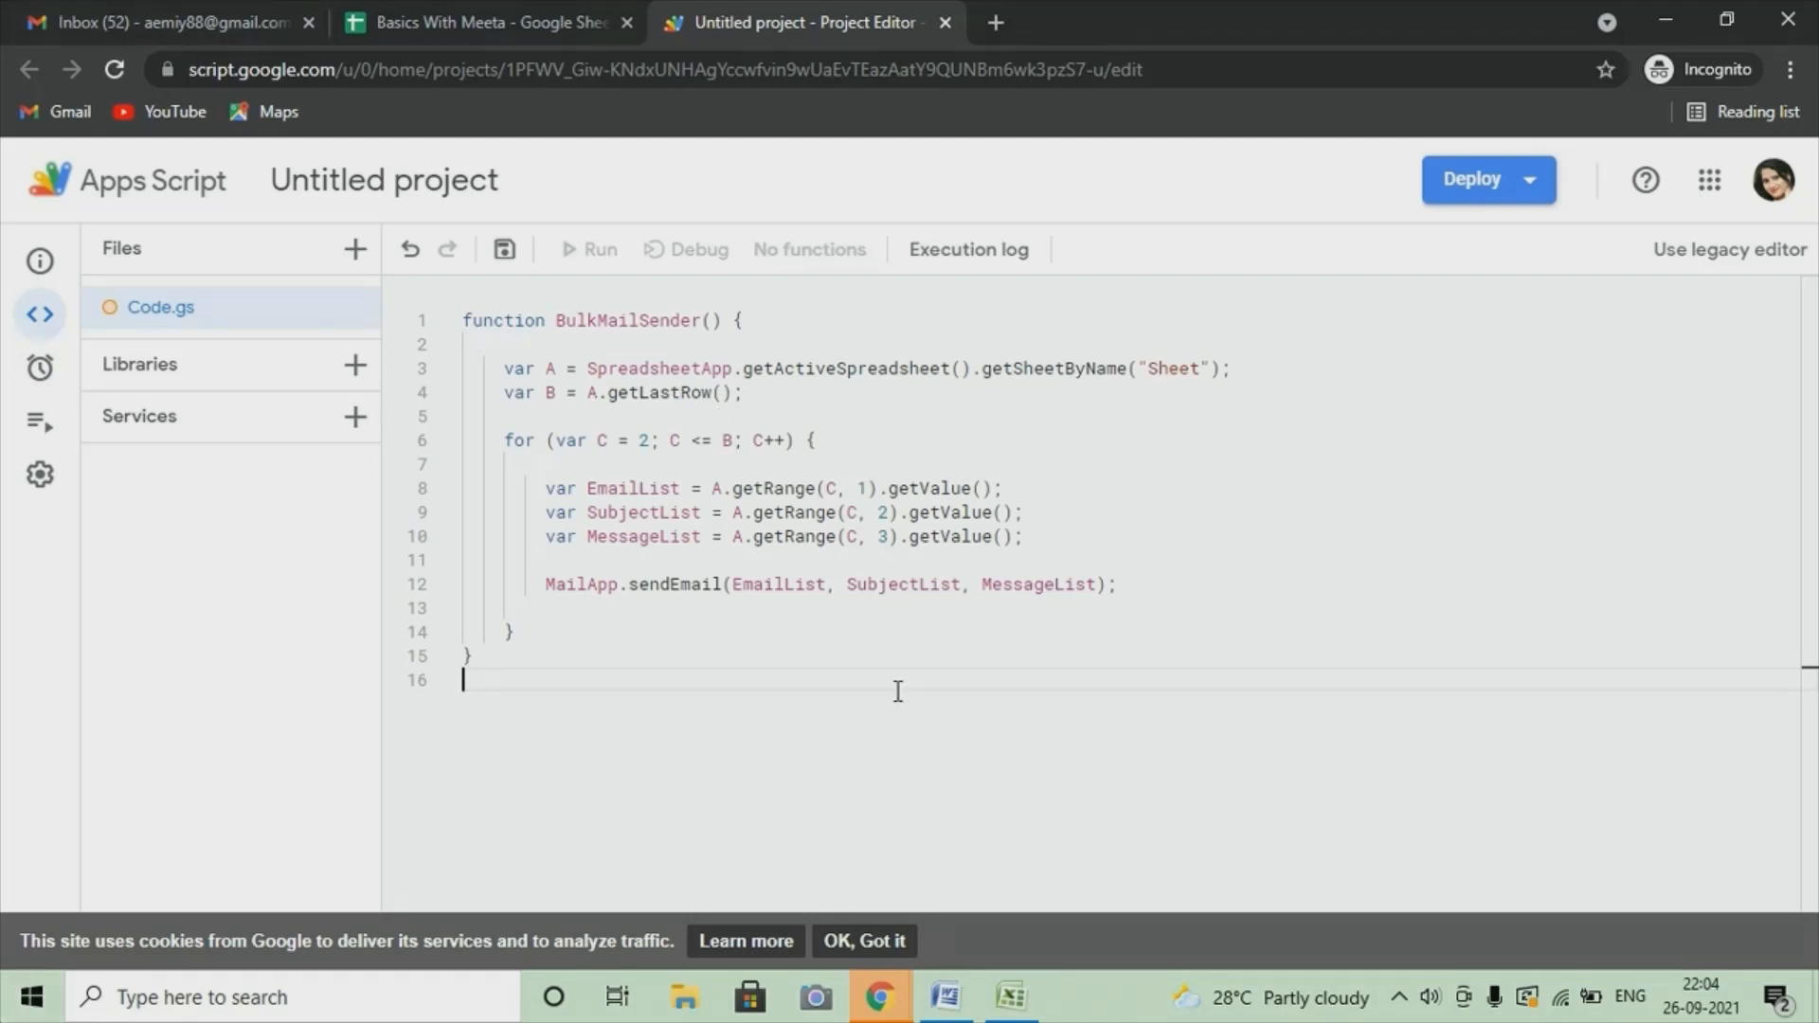
Step: Check the sheet's tab name, set the getSheetByName argument in the script to "Sheet1", and save the project
click(443, 21)
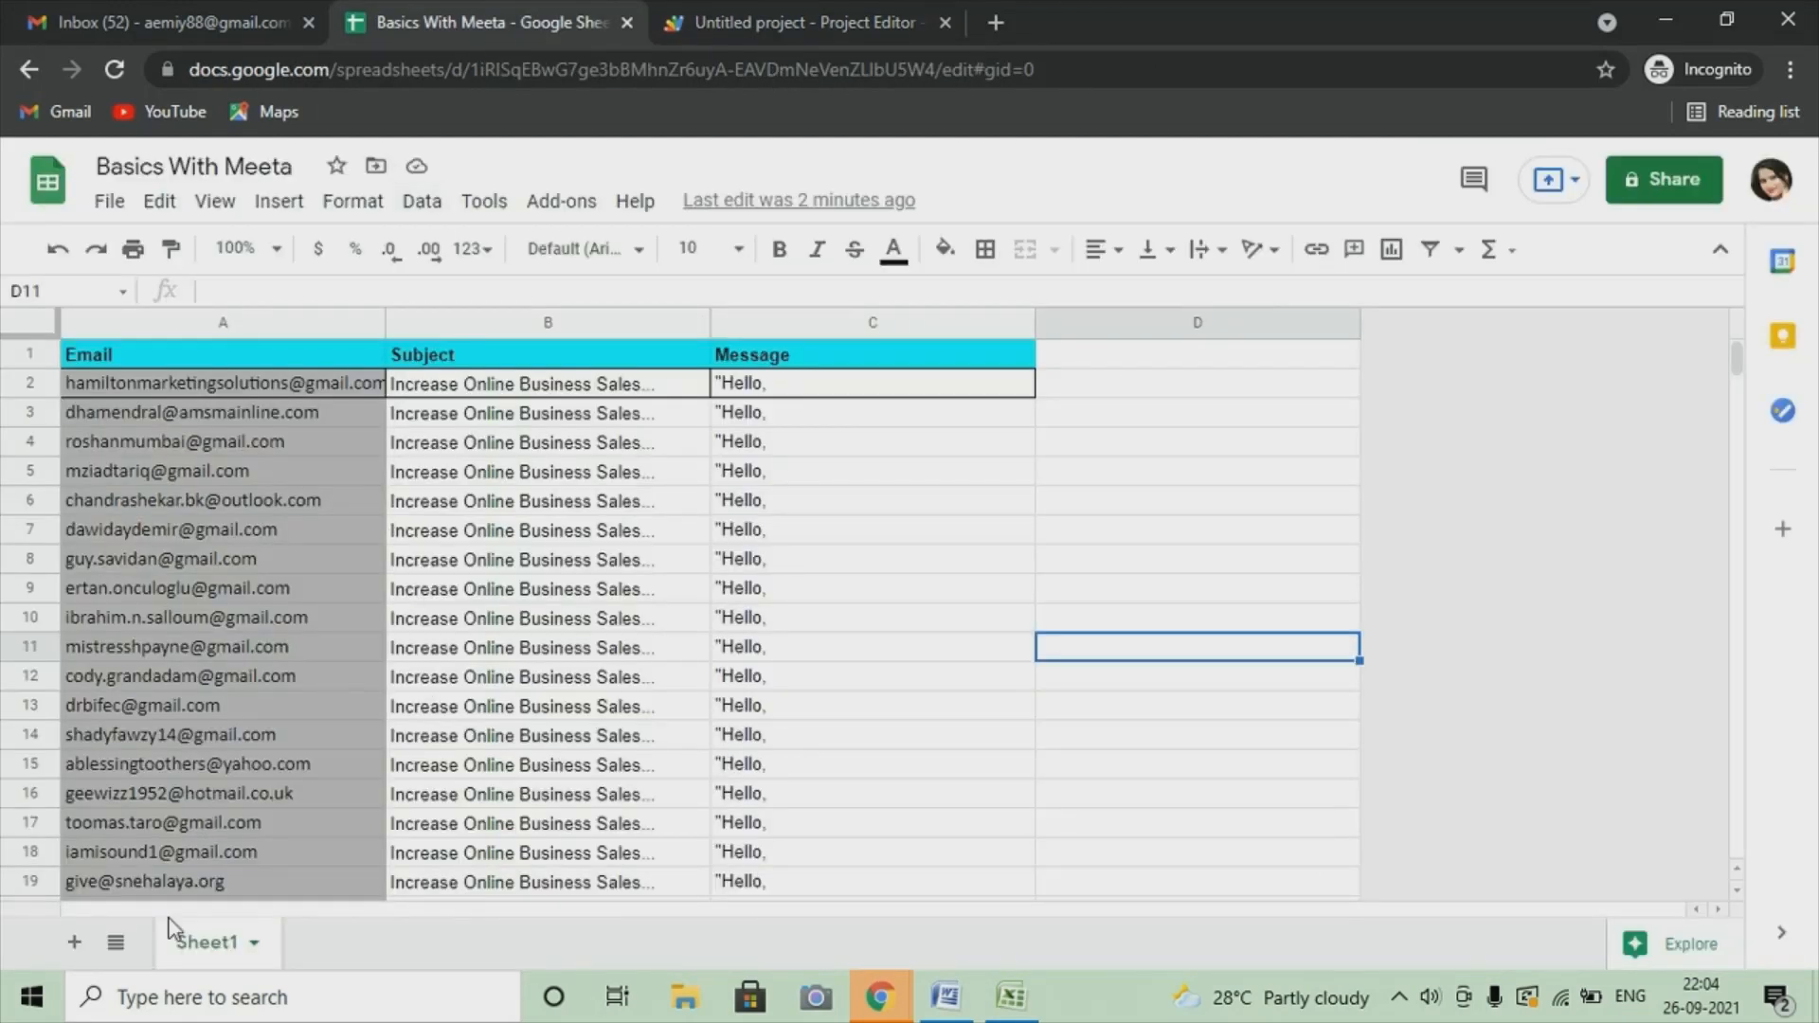
double_click(214, 954)
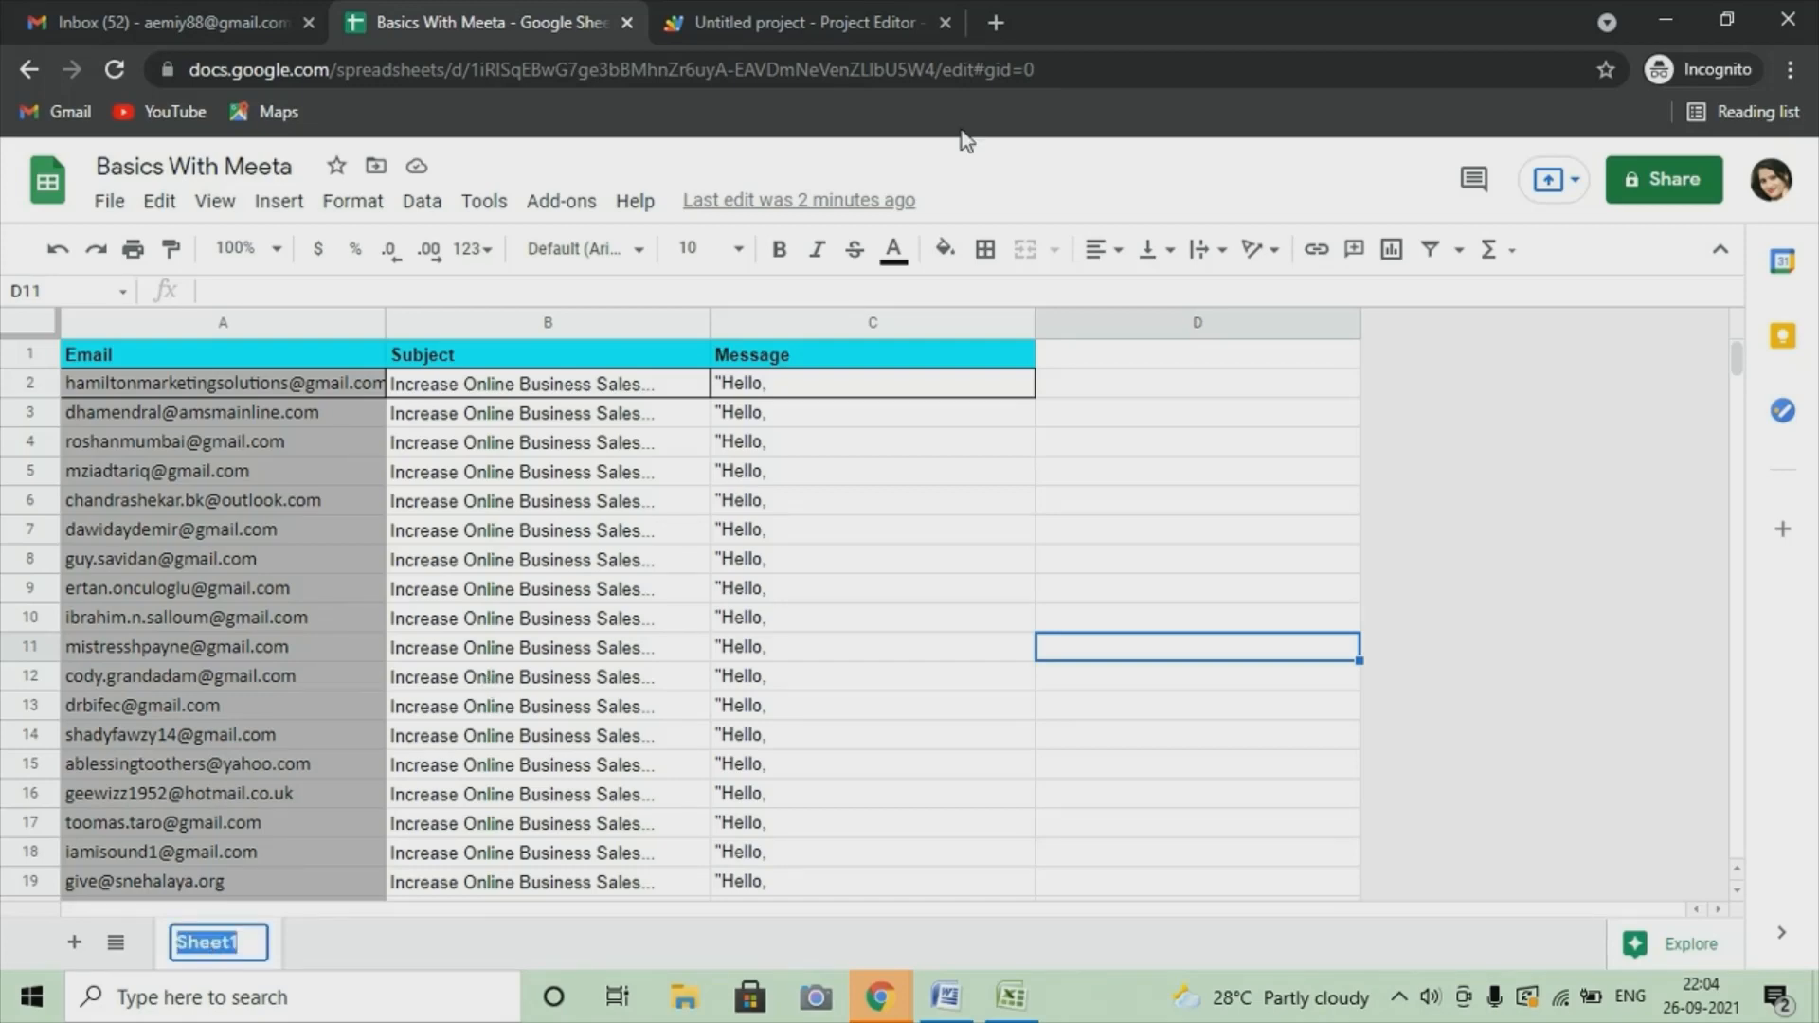
click(754, 27)
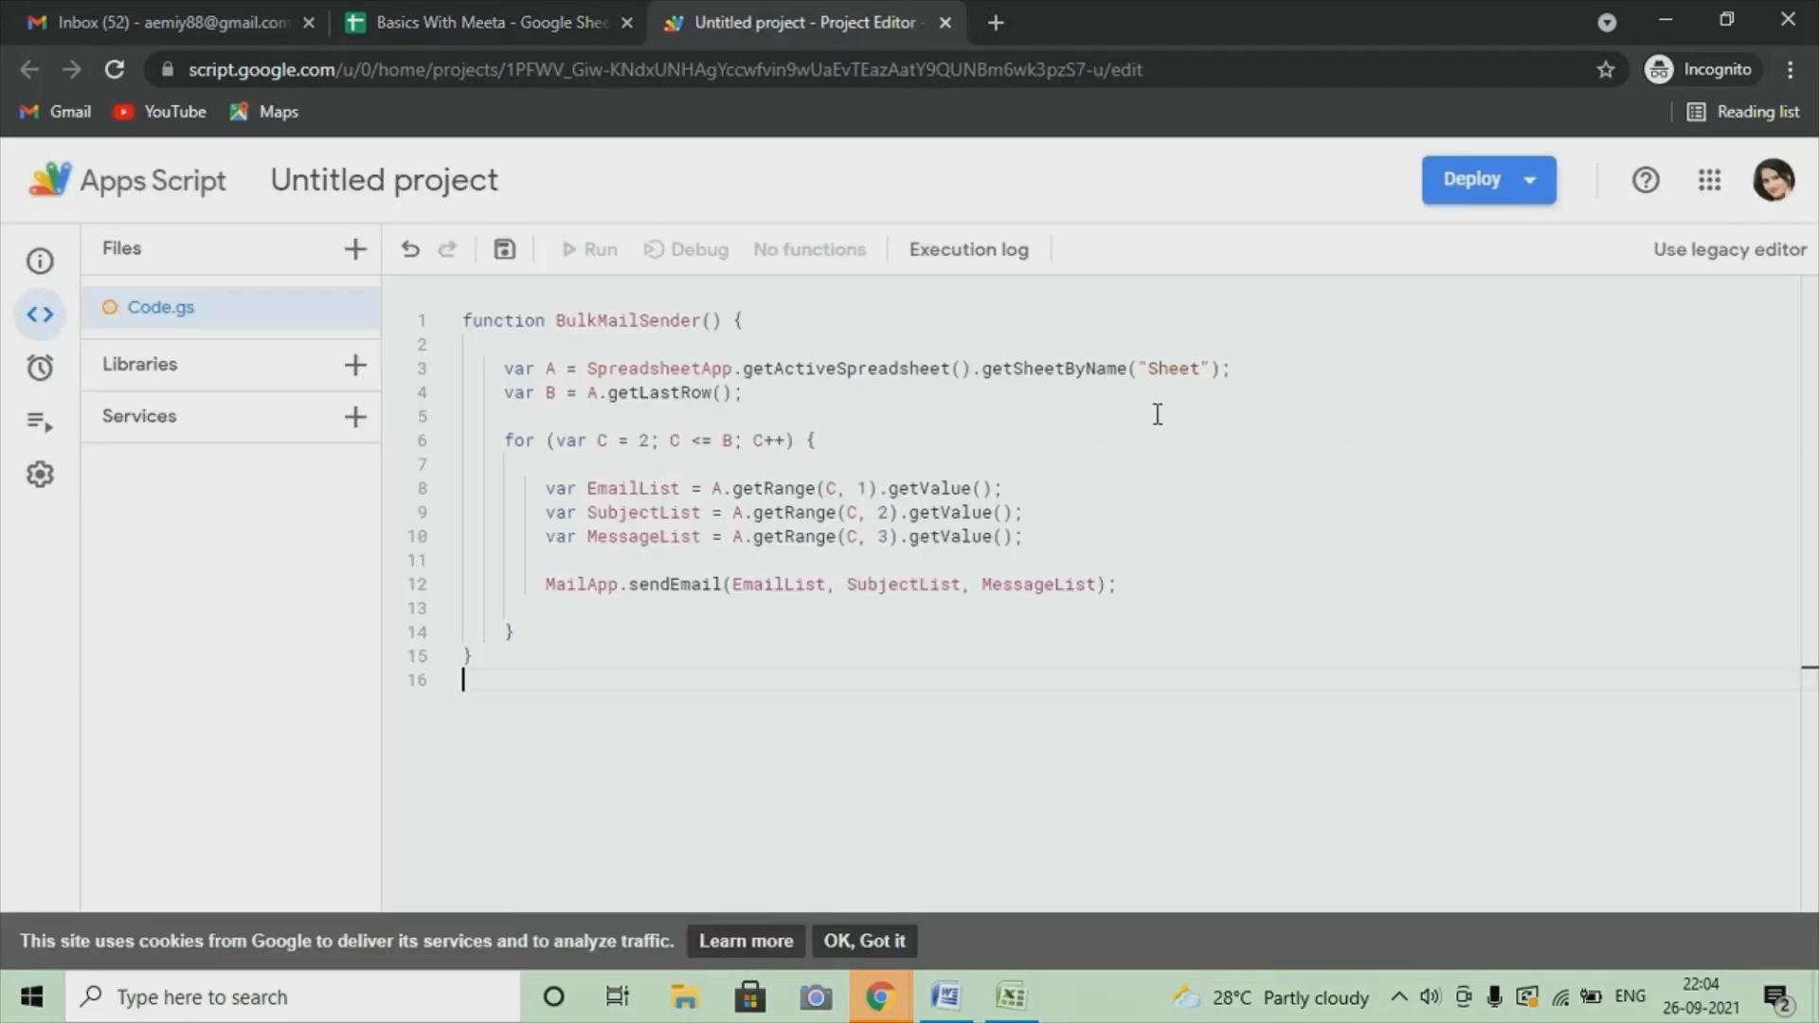
double_click(1177, 368)
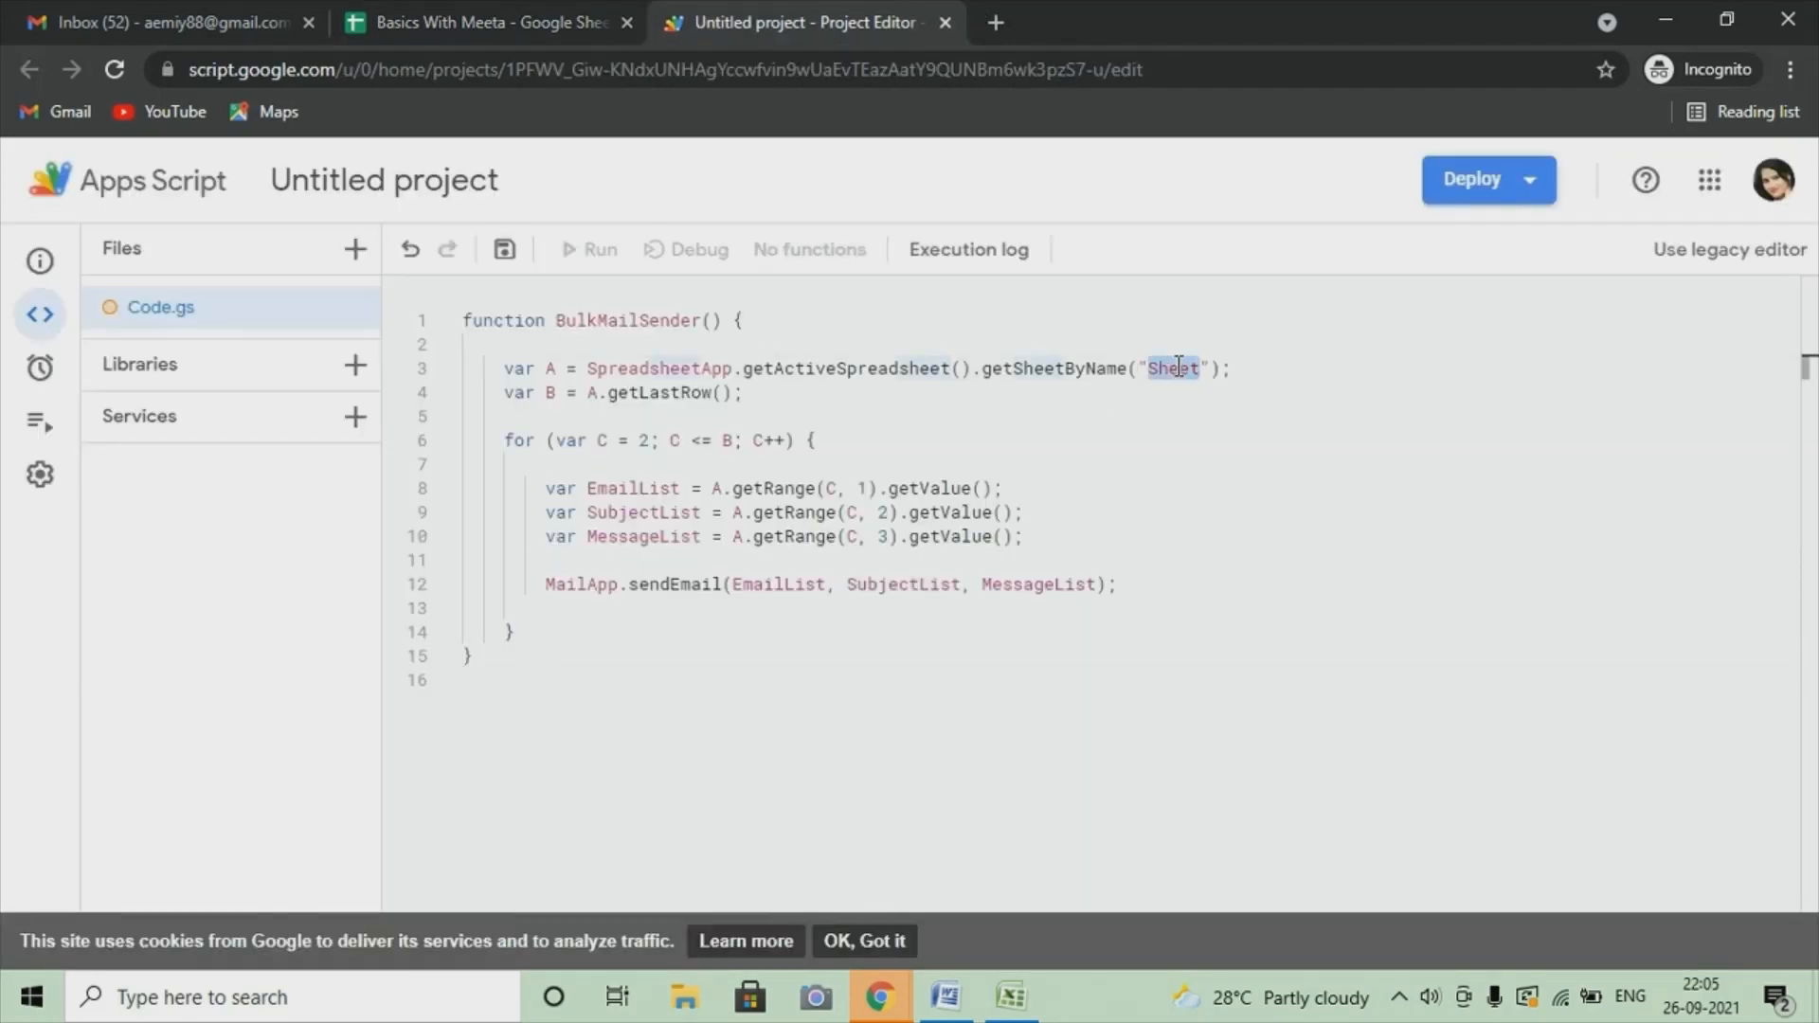
text(Sheet1)
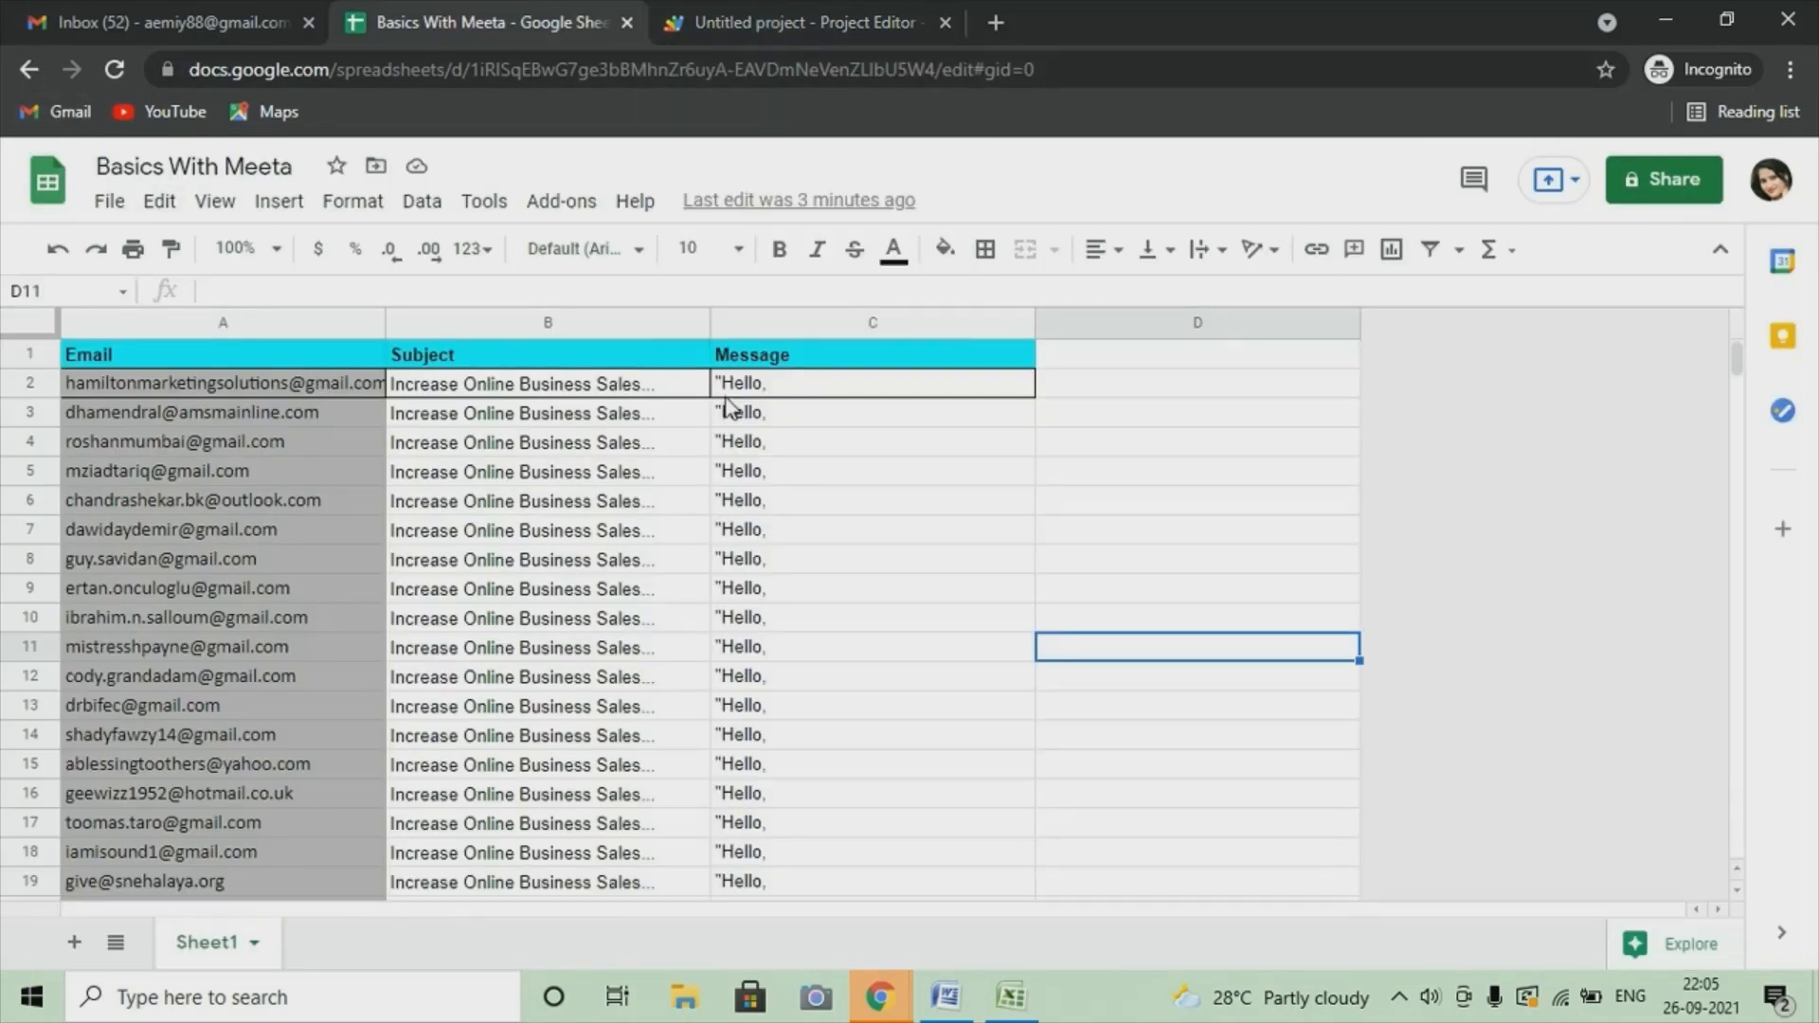
click(777, 21)
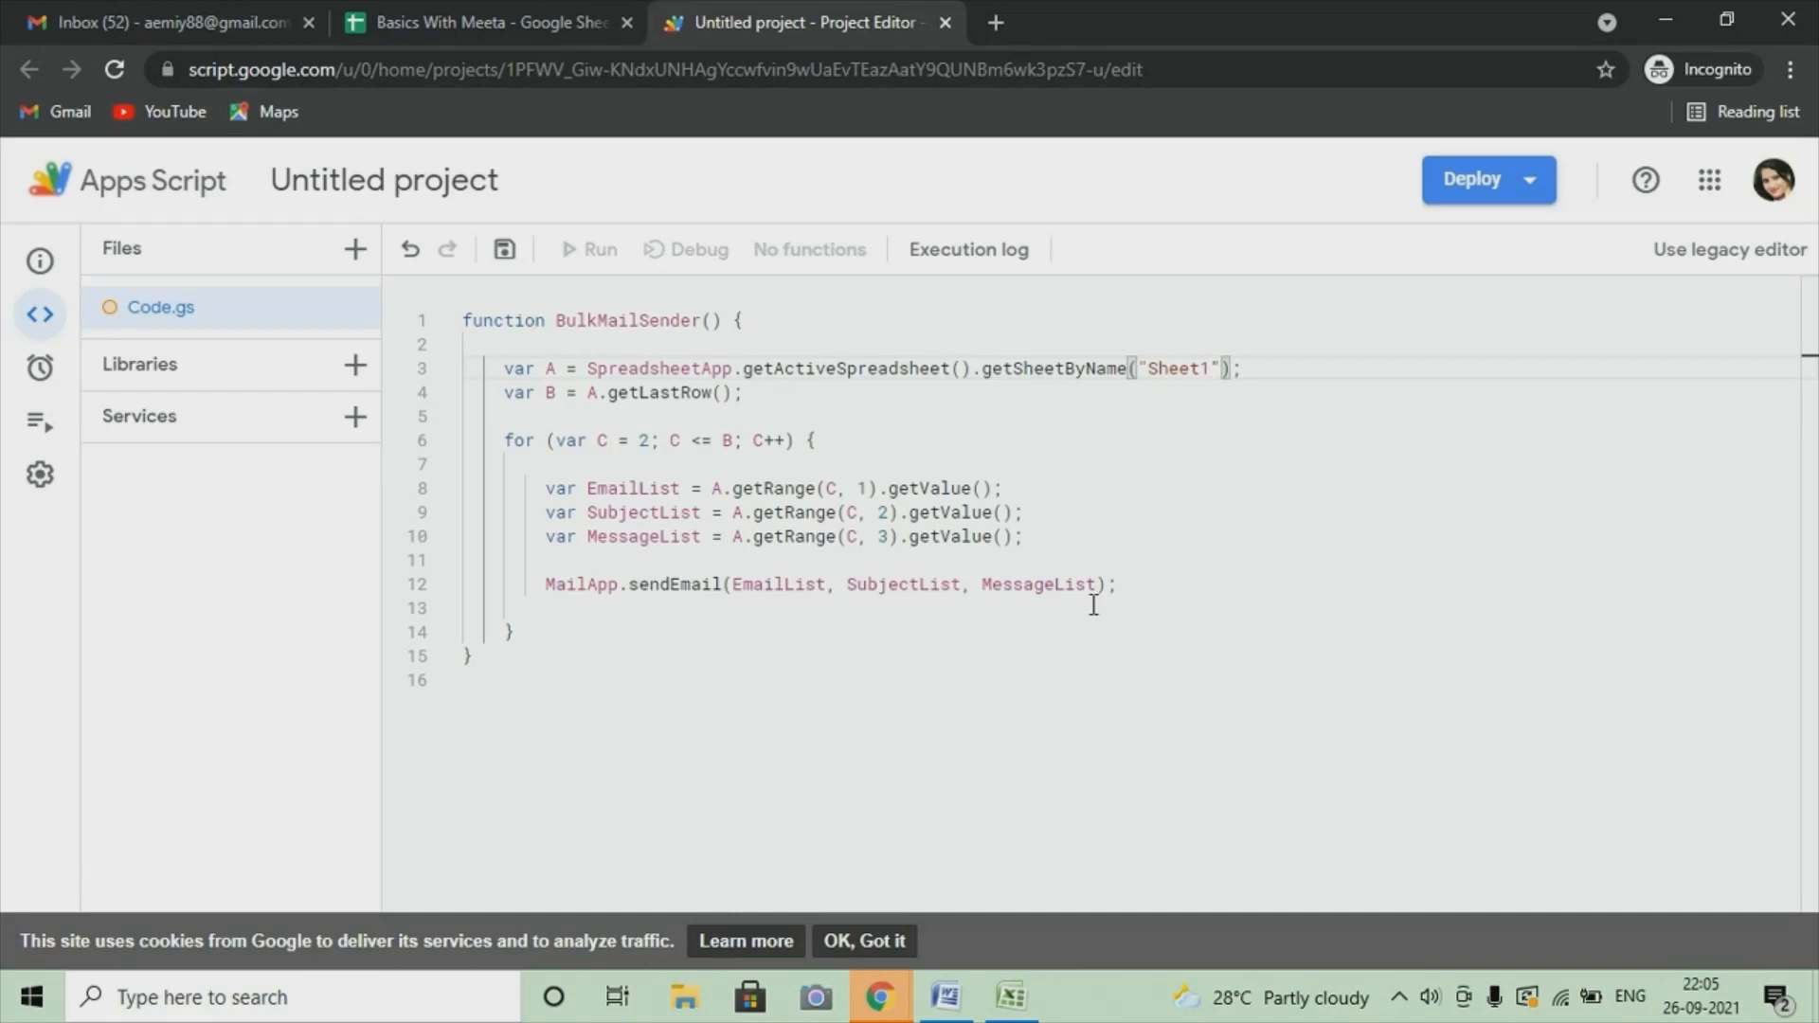
click(506, 252)
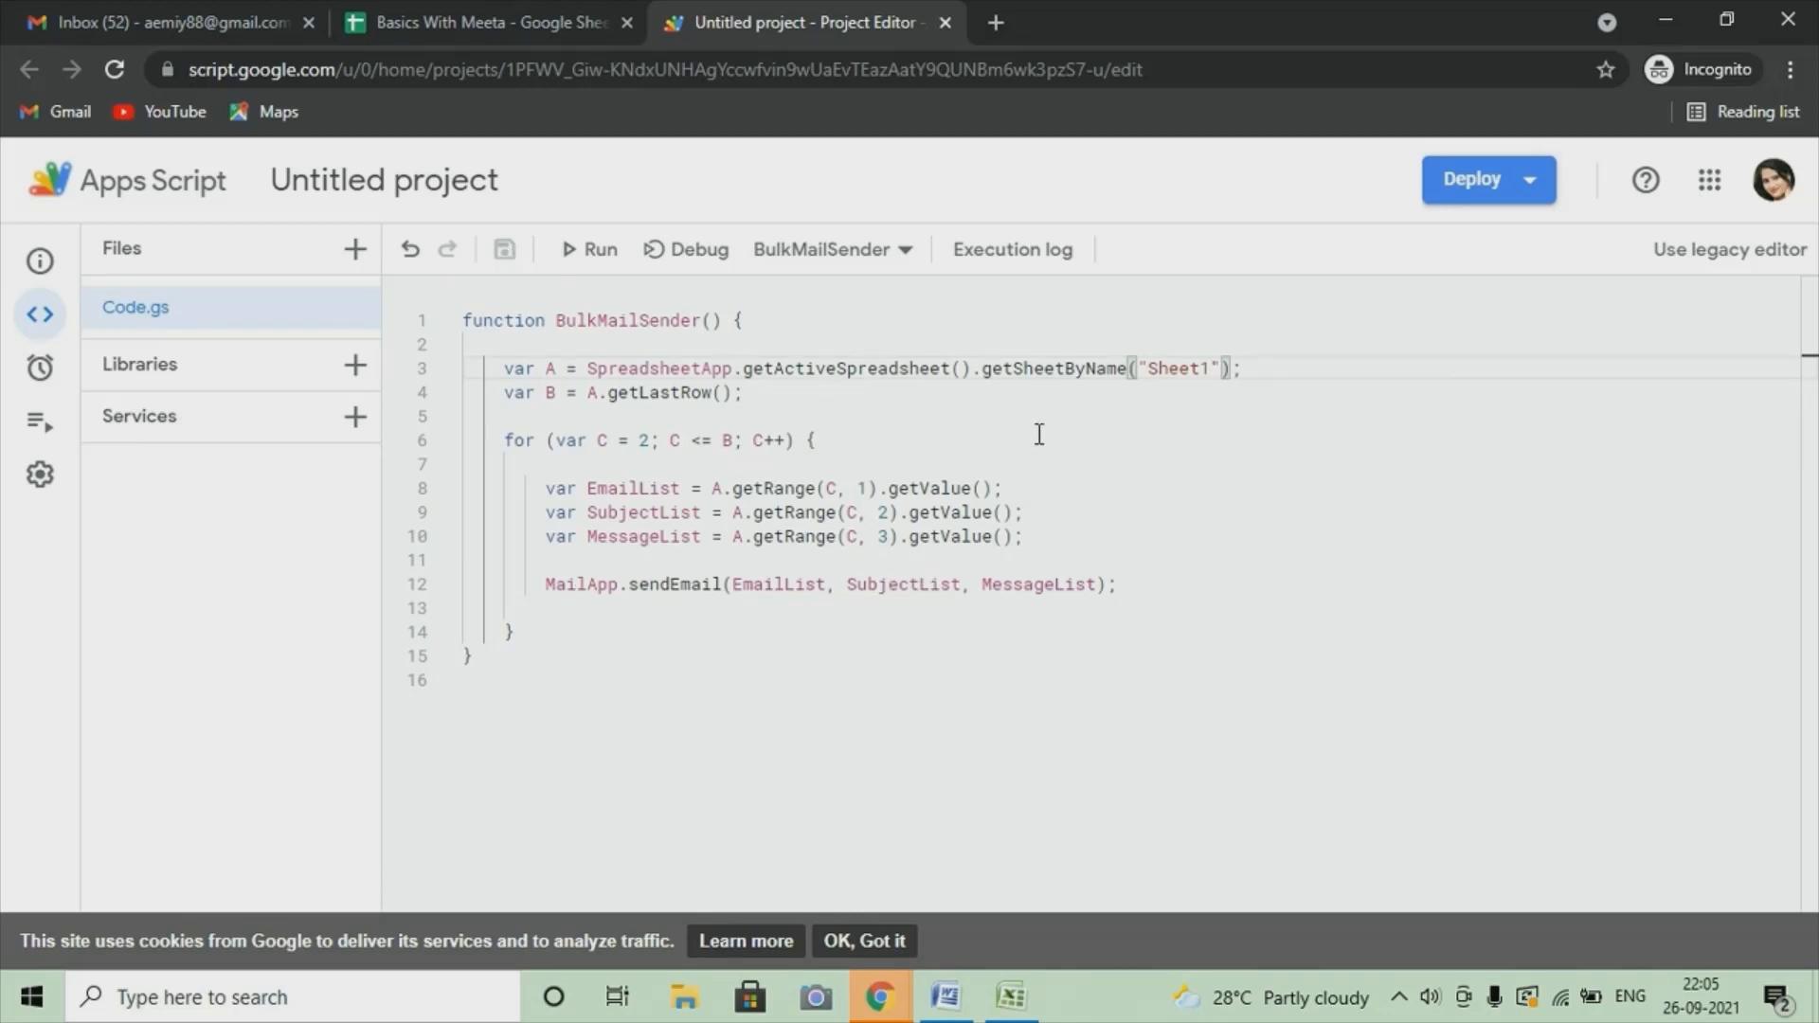
Step: Run the BulkMailSender function and authorize the unverified project to access spreadsheets and send email from the Google account
click(605, 254)
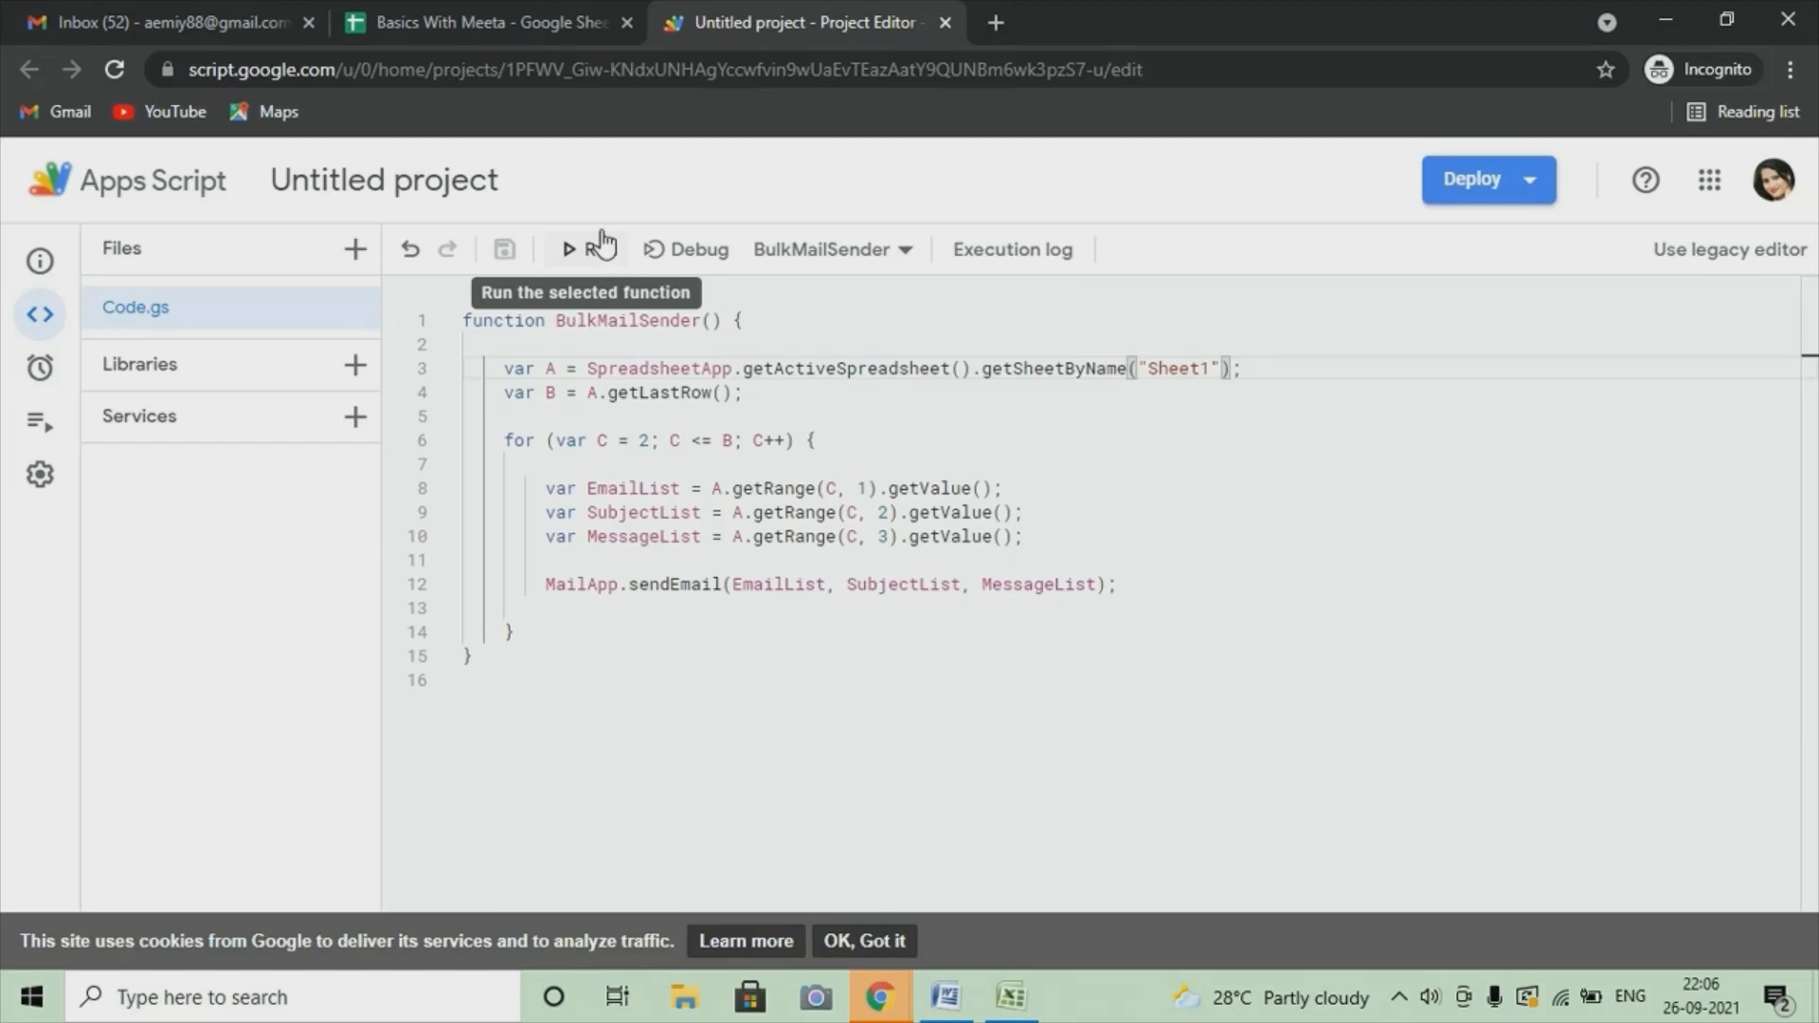
click(602, 244)
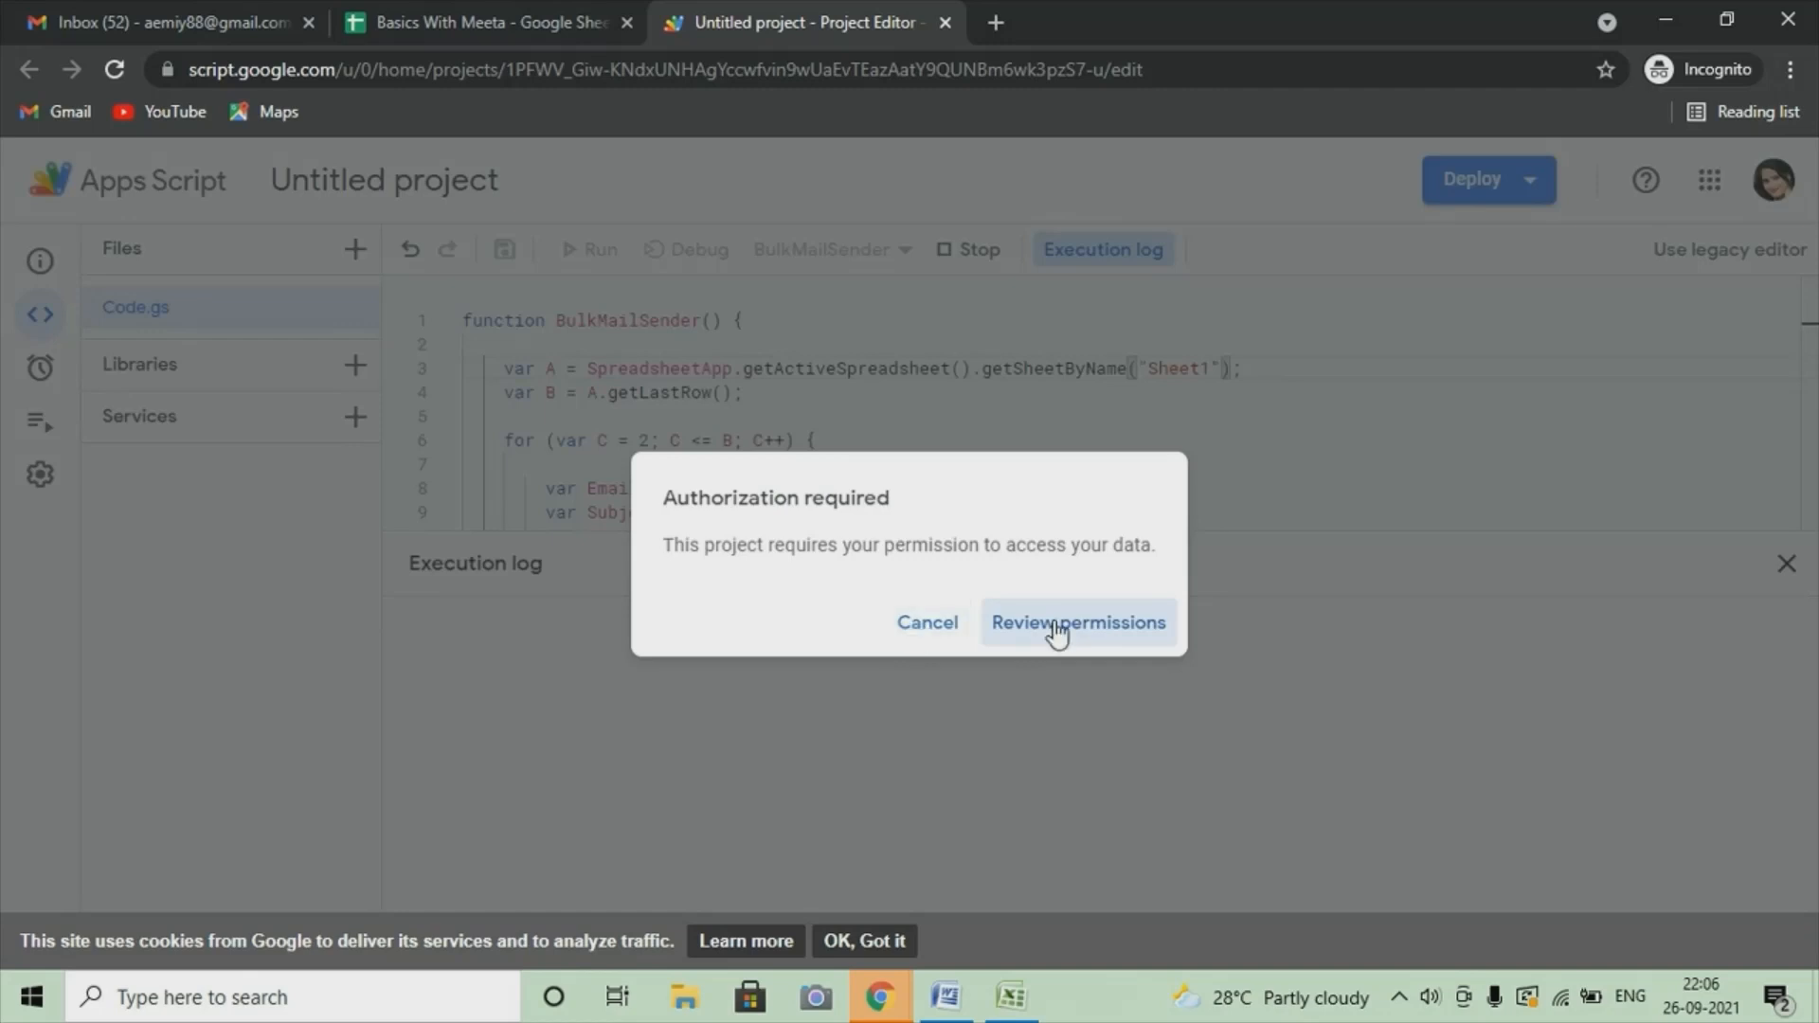
click(1058, 627)
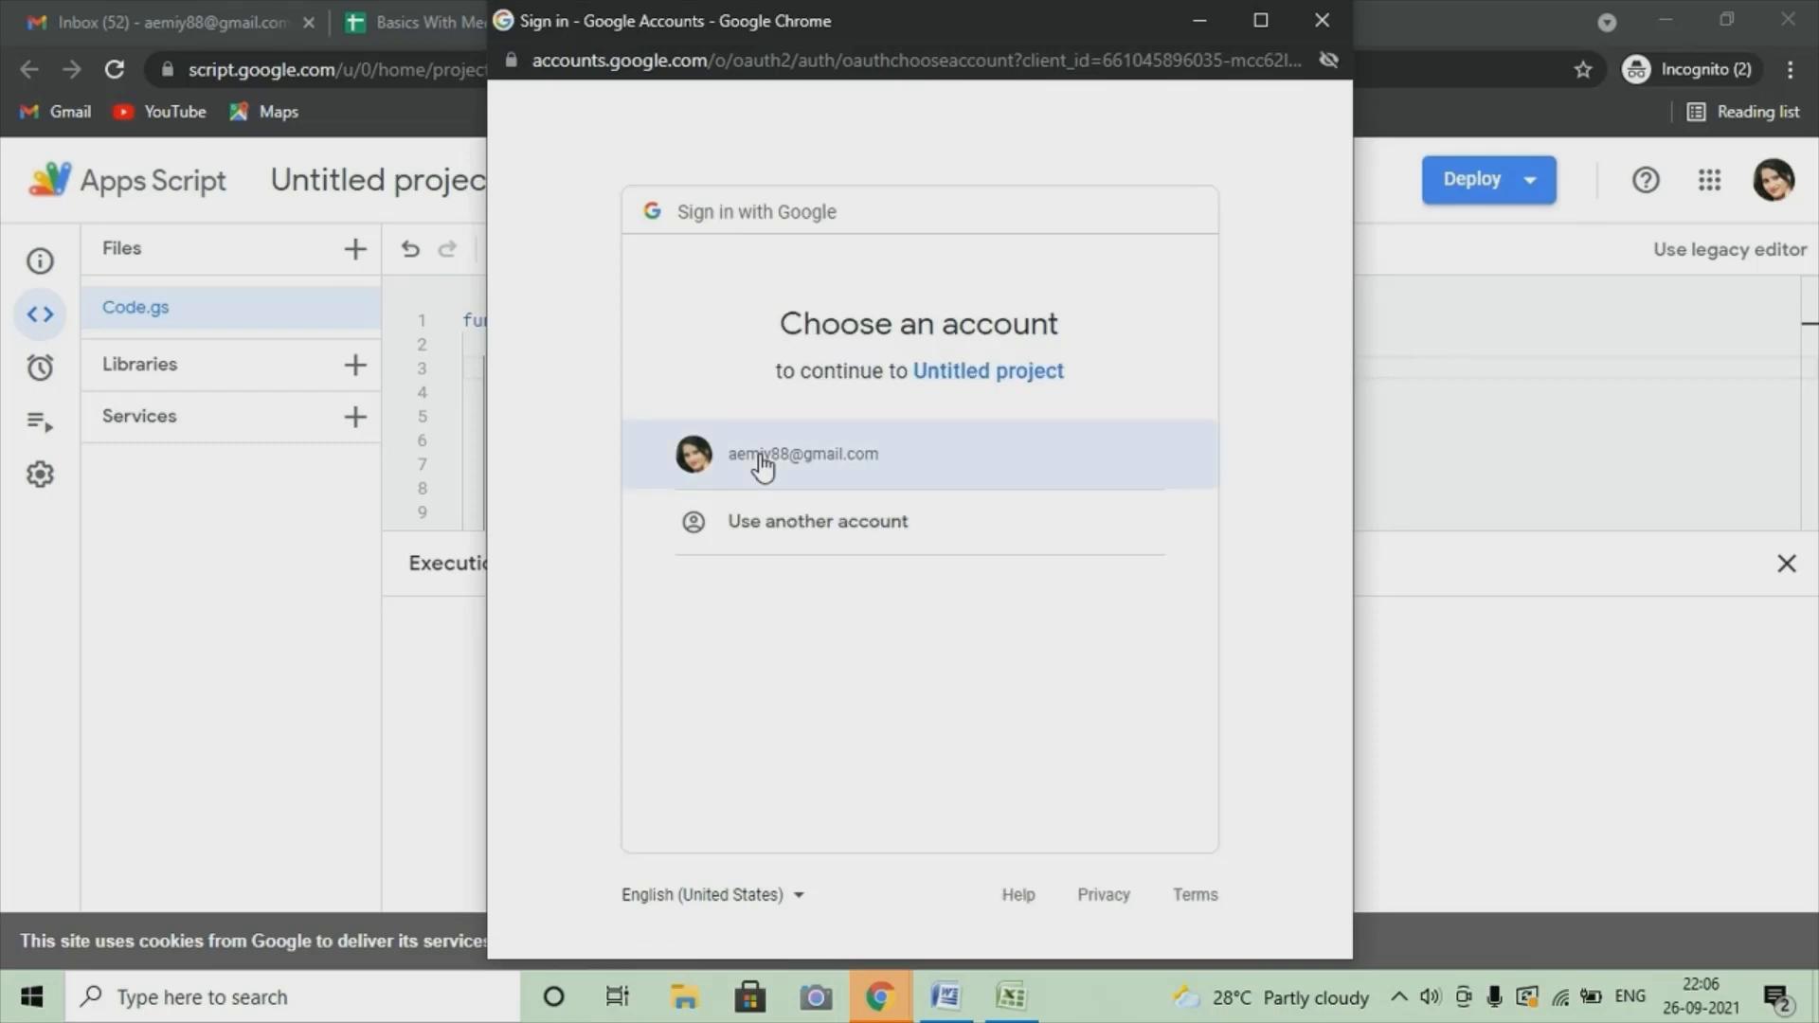
click(858, 461)
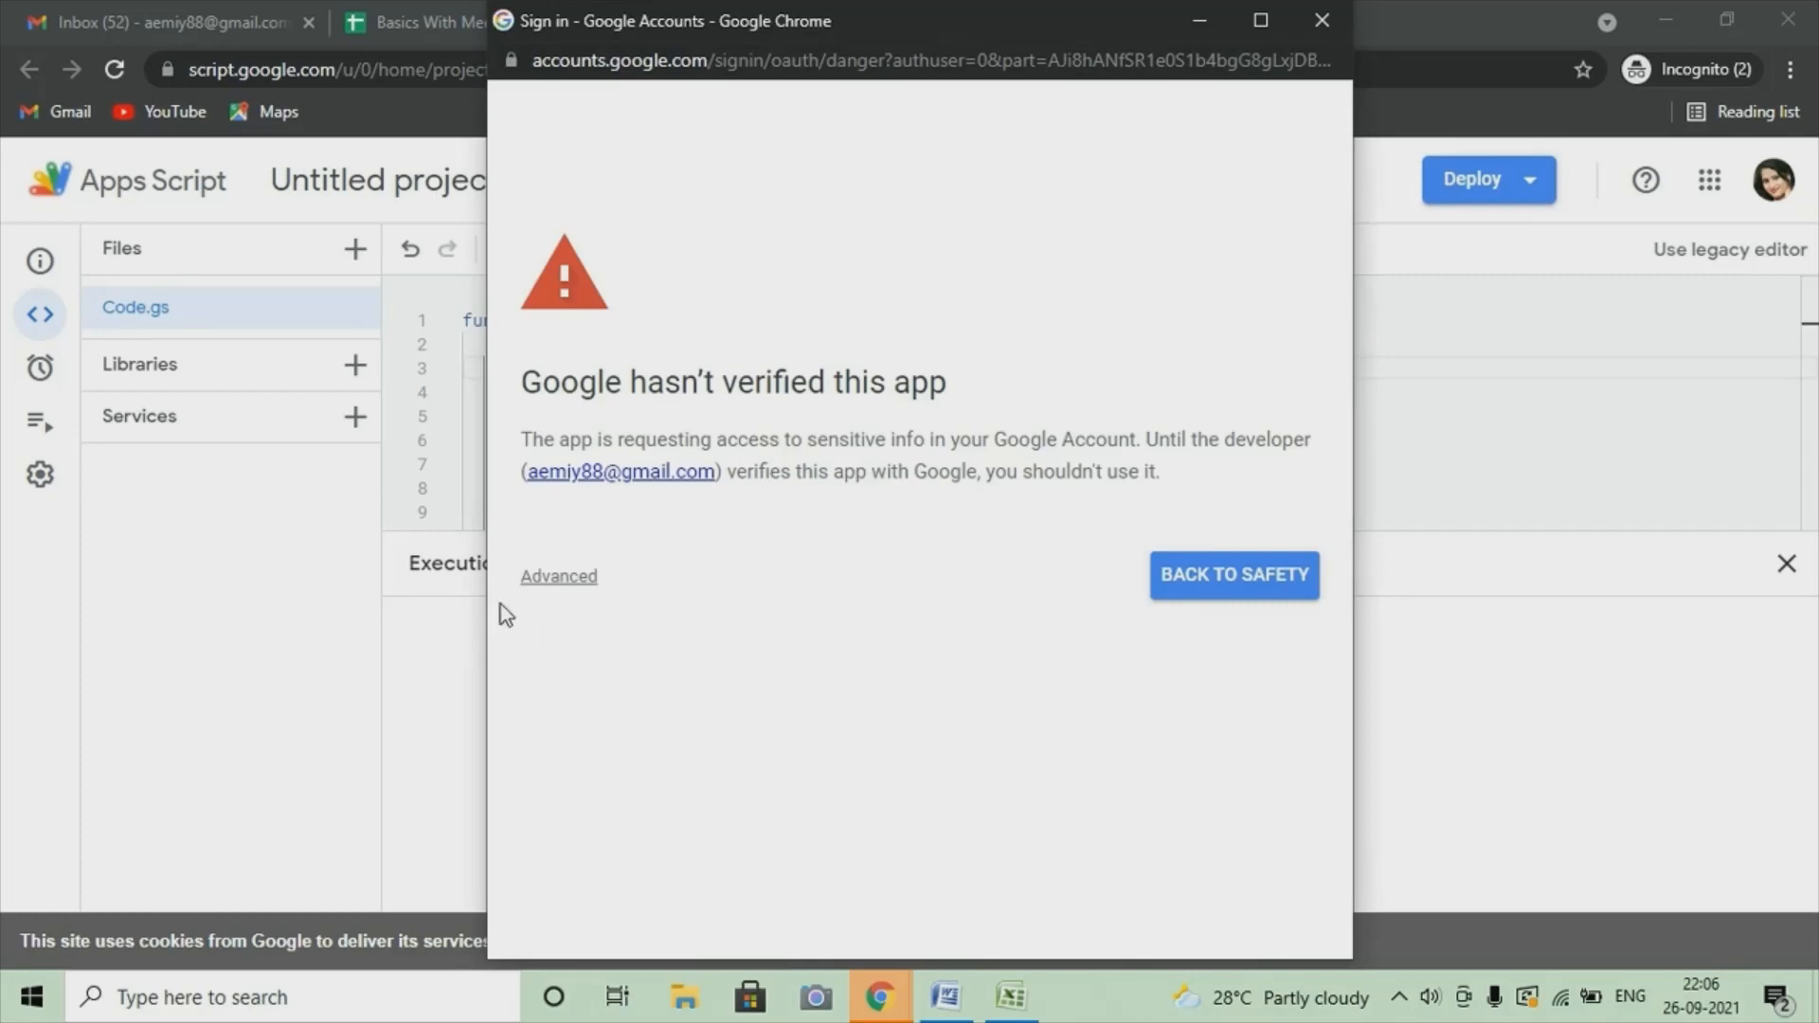
click(553, 585)
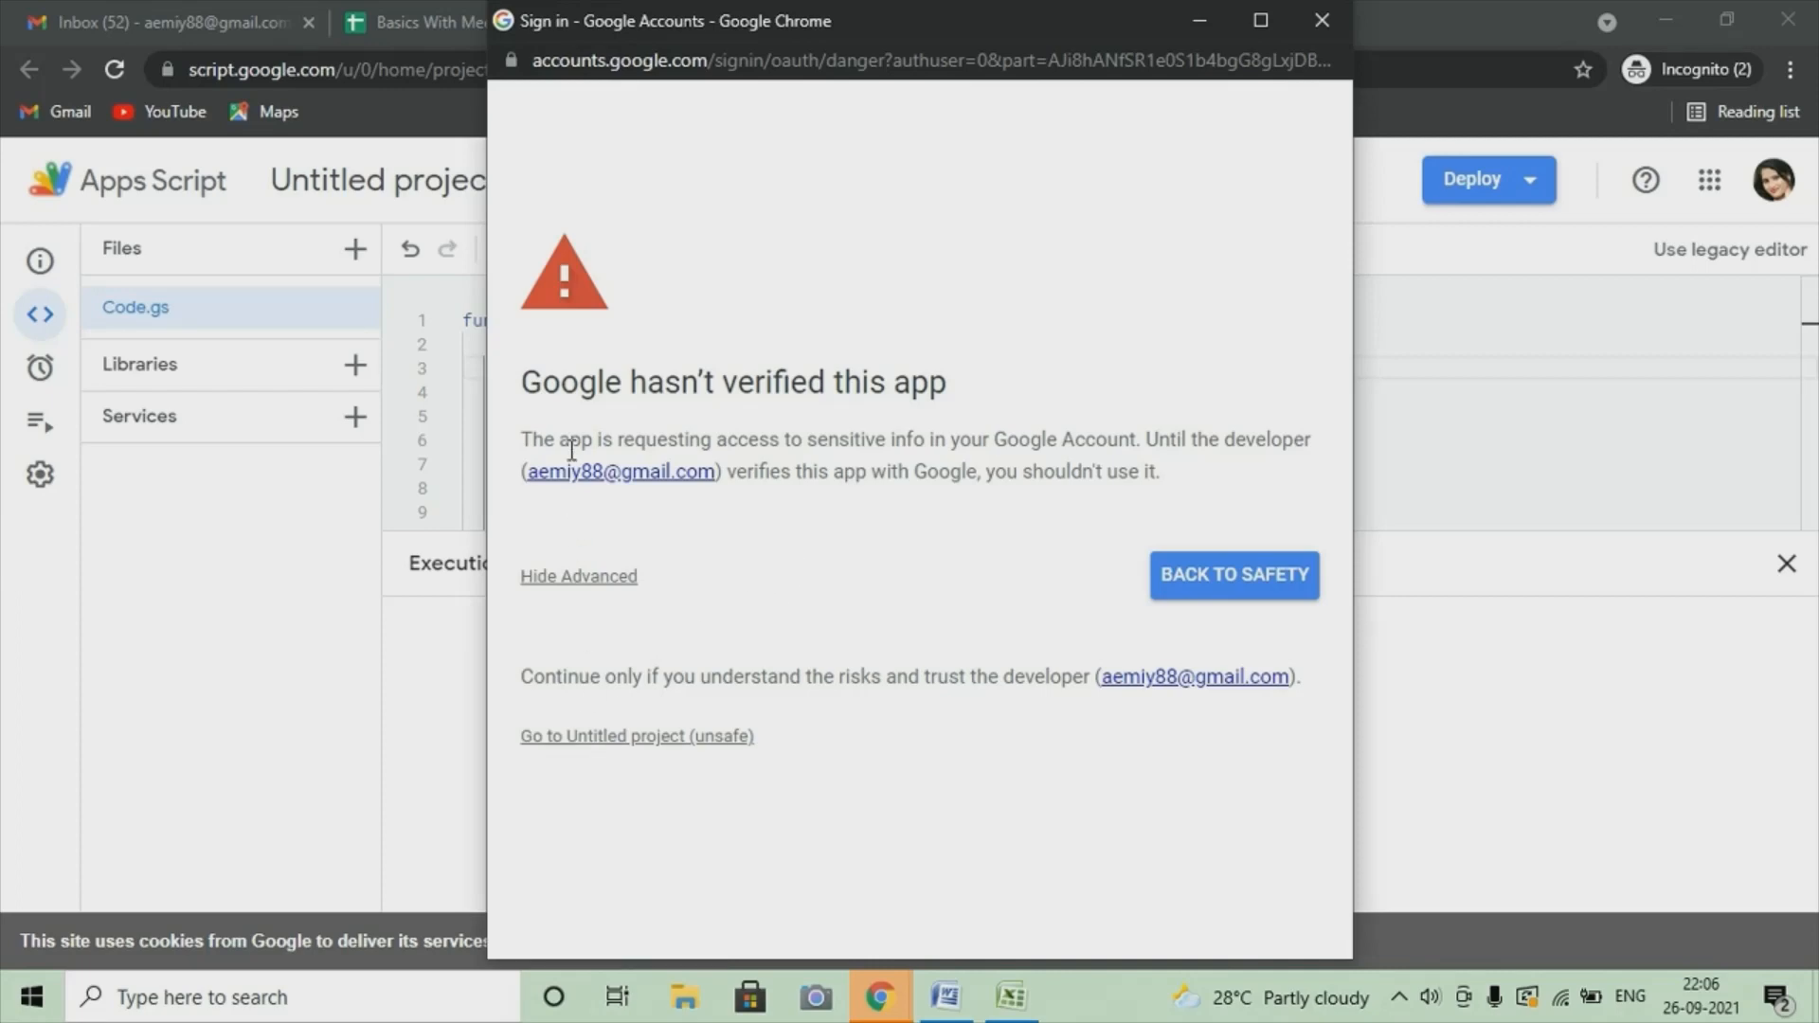
click(599, 743)
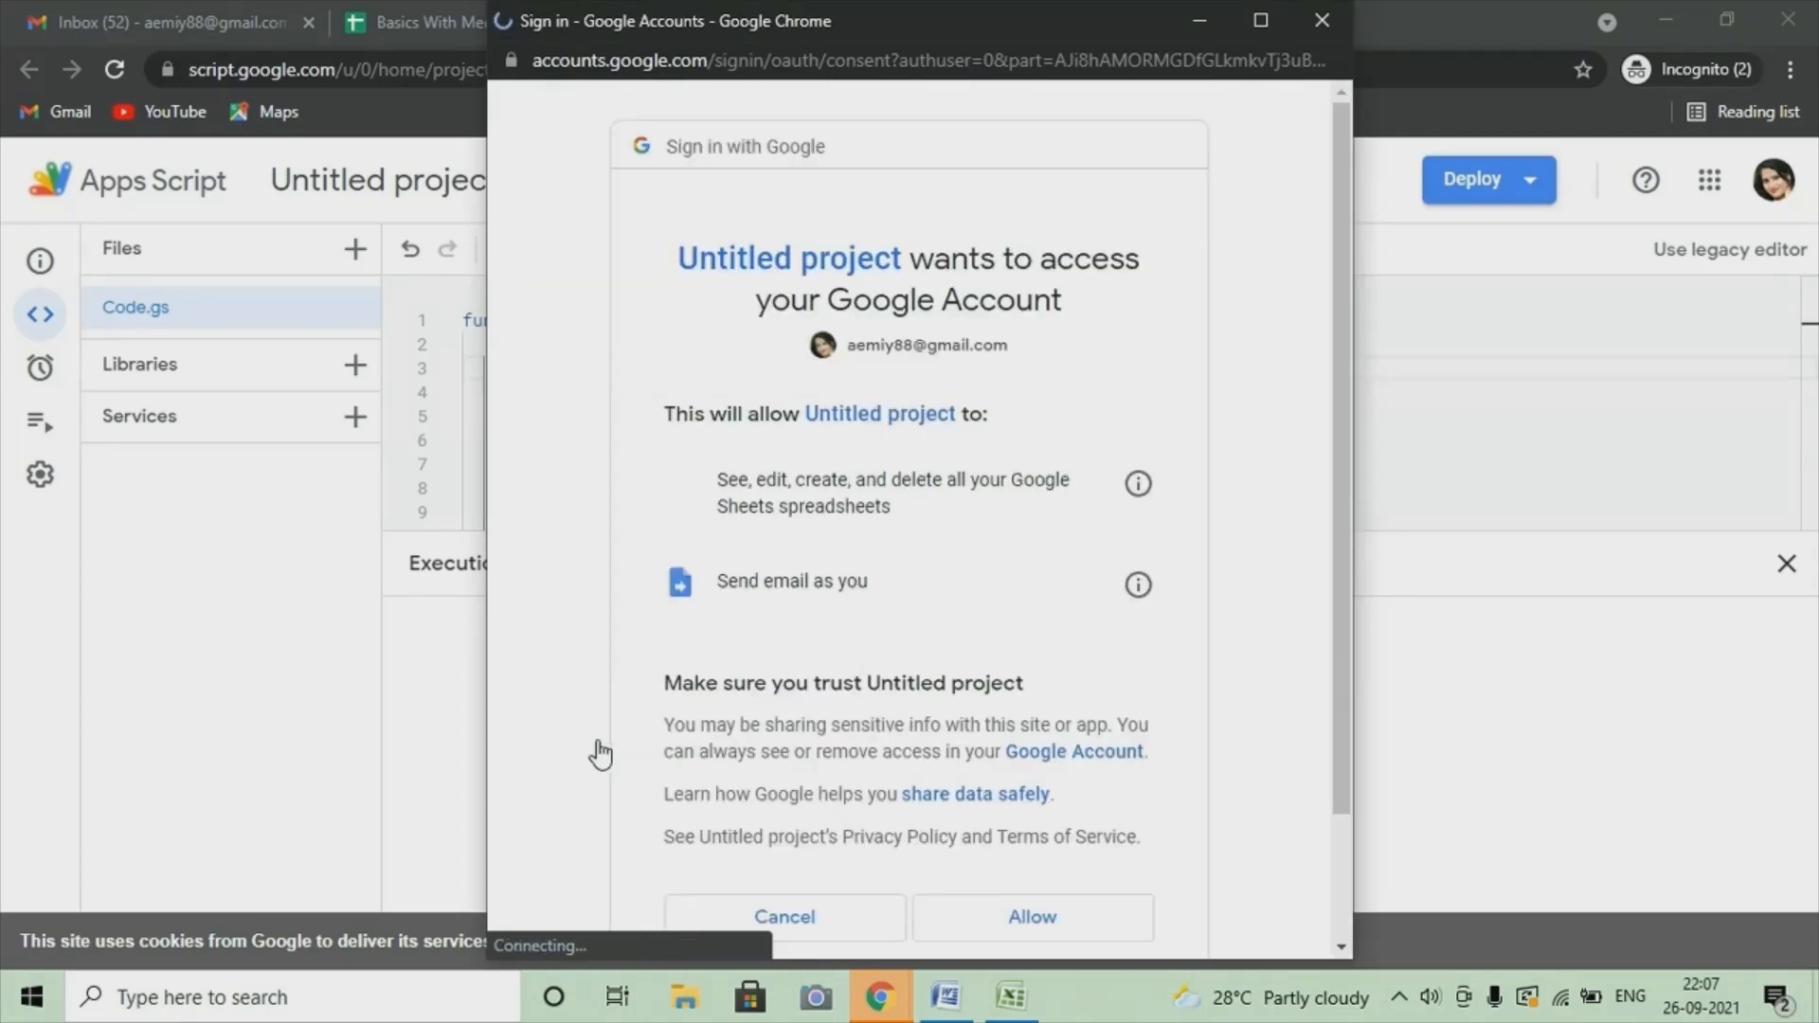
scroll(958, 671, down, 1)
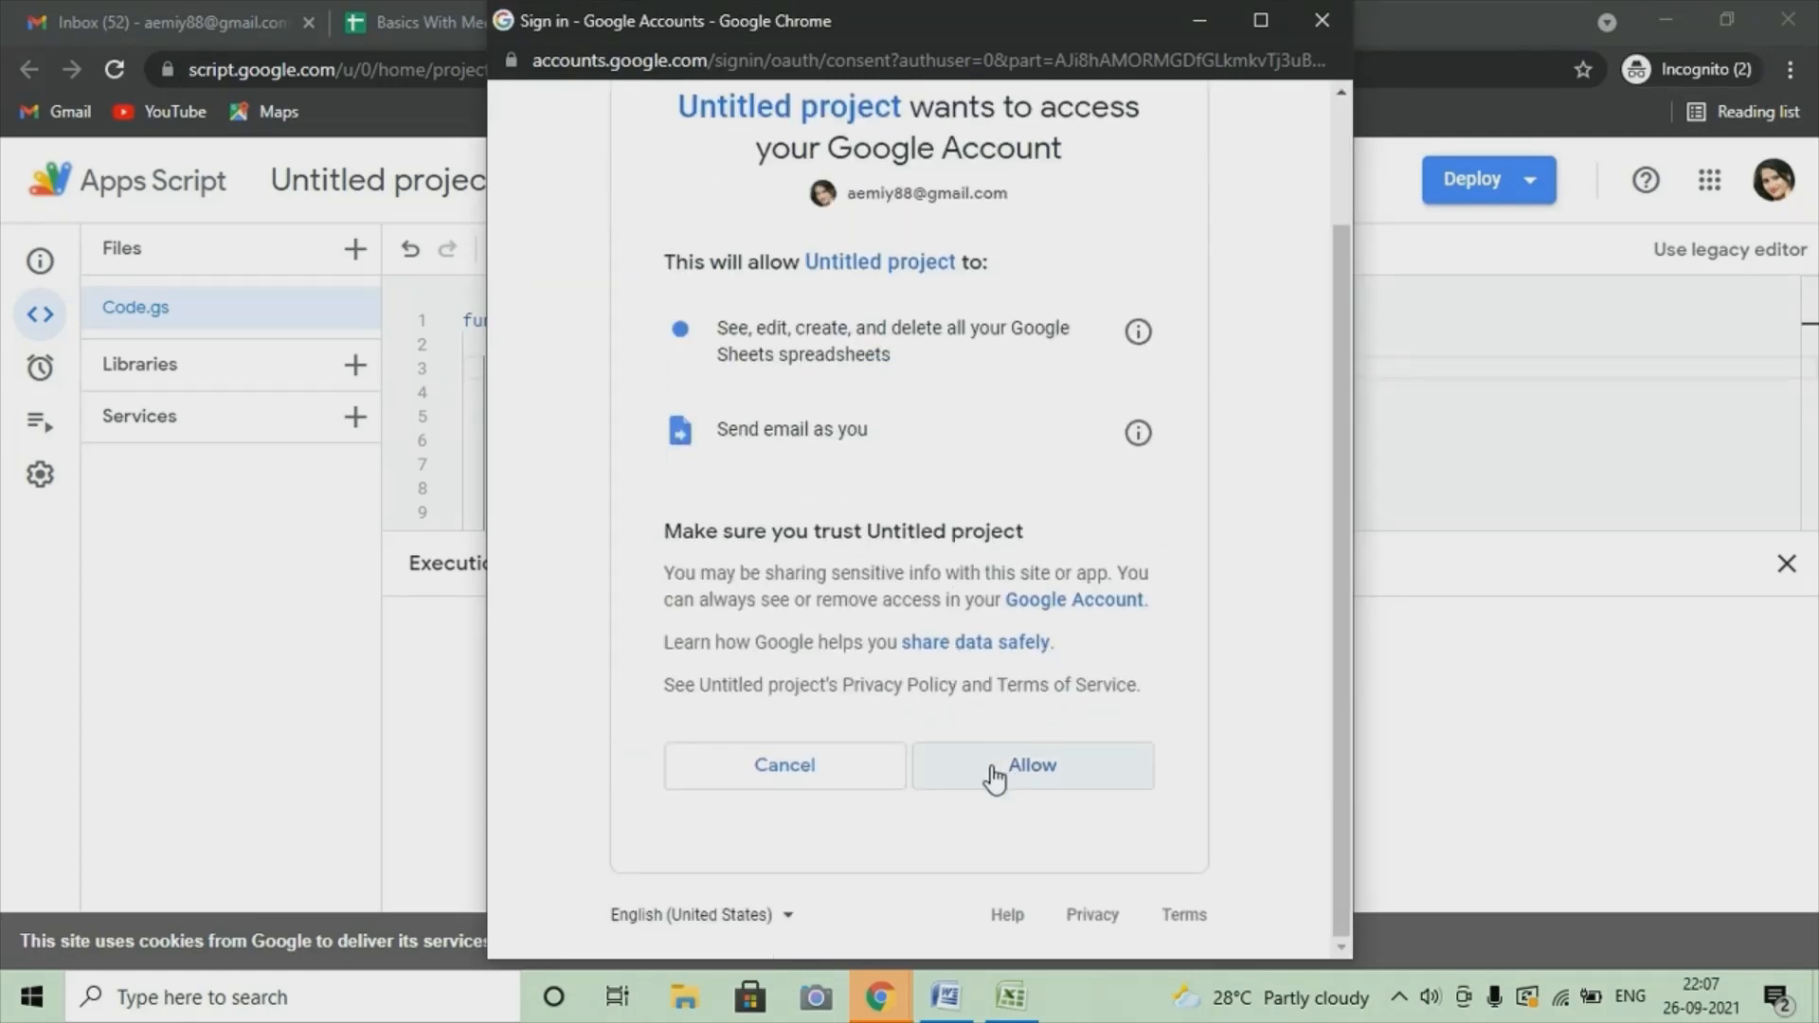
click(1022, 777)
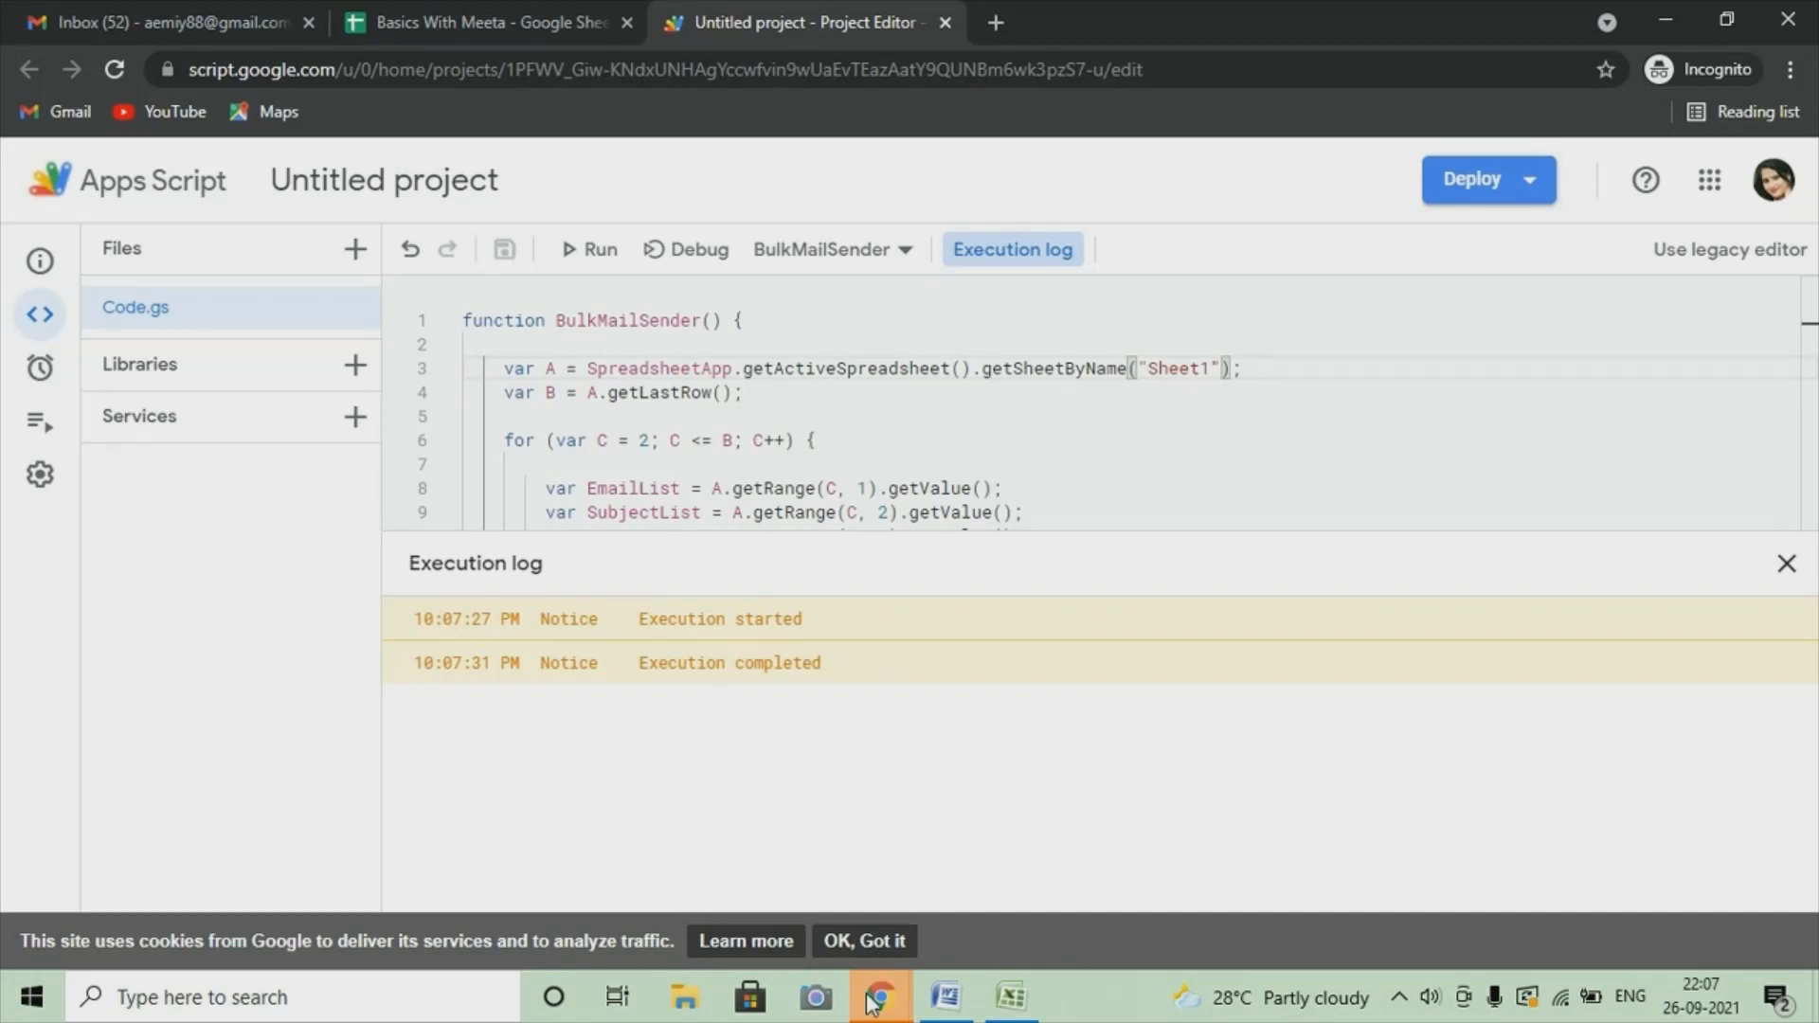
Step: Switch to Gmail and look through the Sent folder for the messages sent by the script
mouse_move(872, 1002)
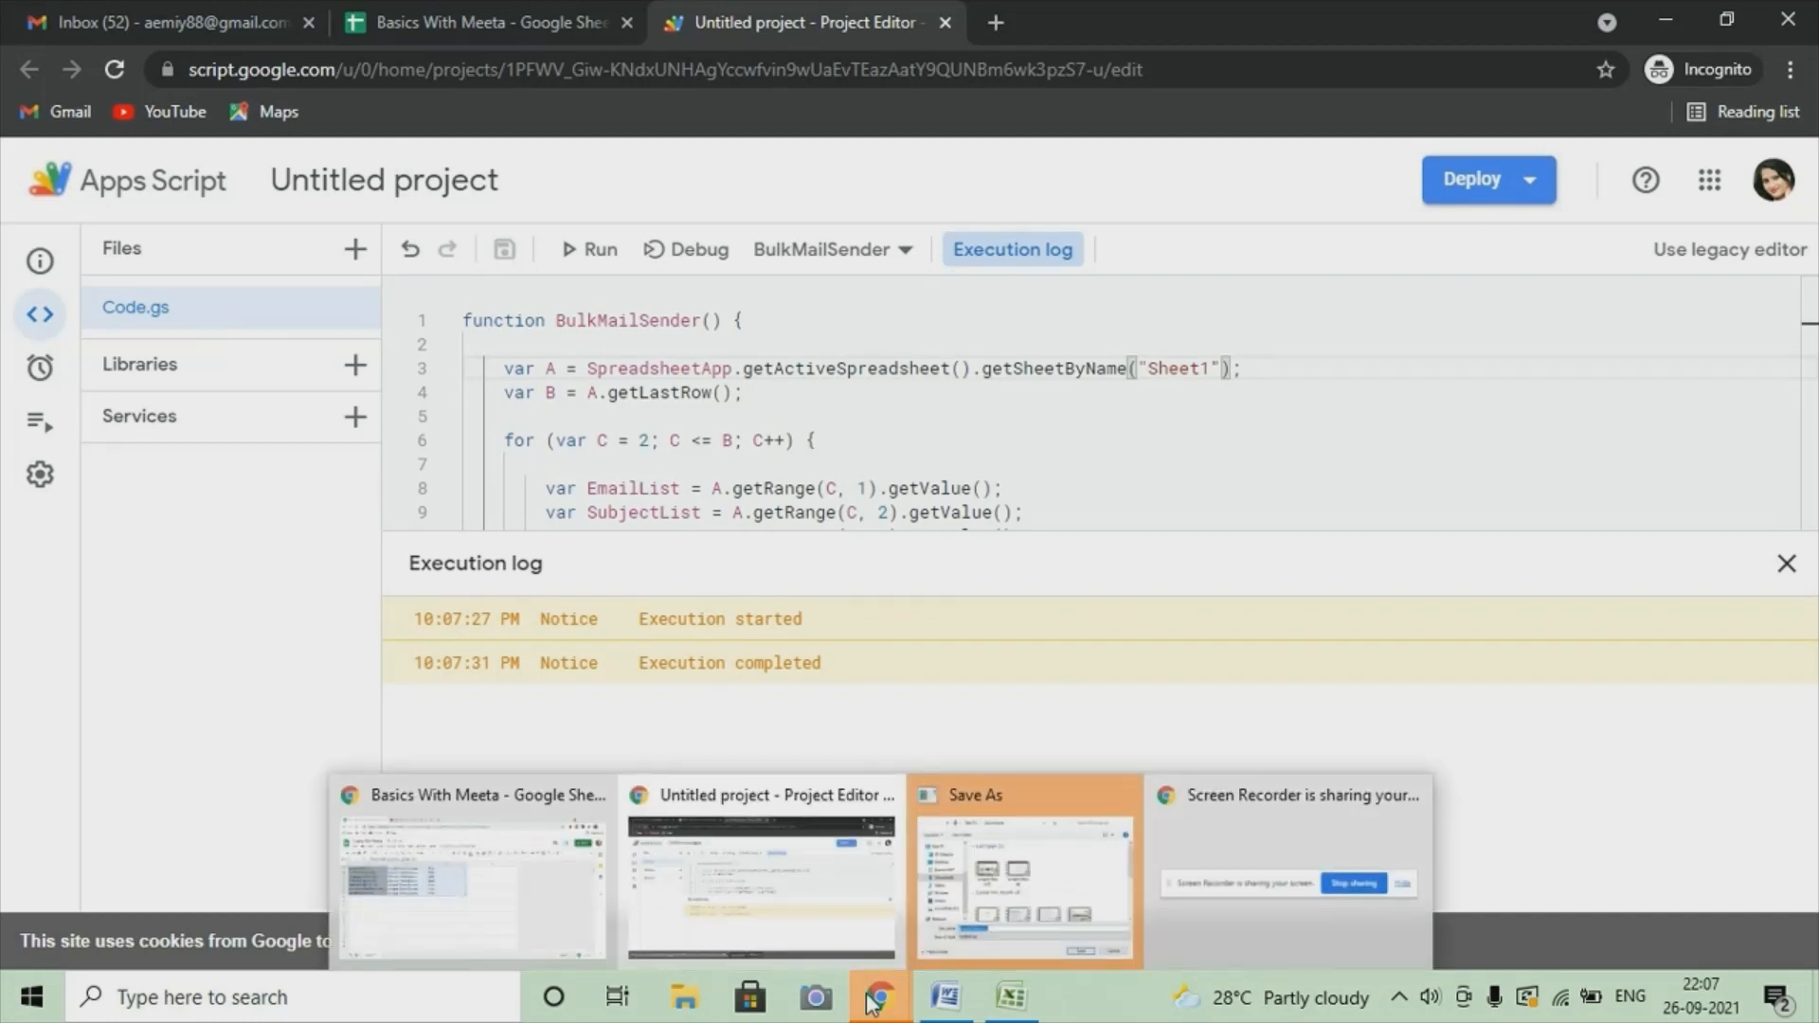
click(806, 874)
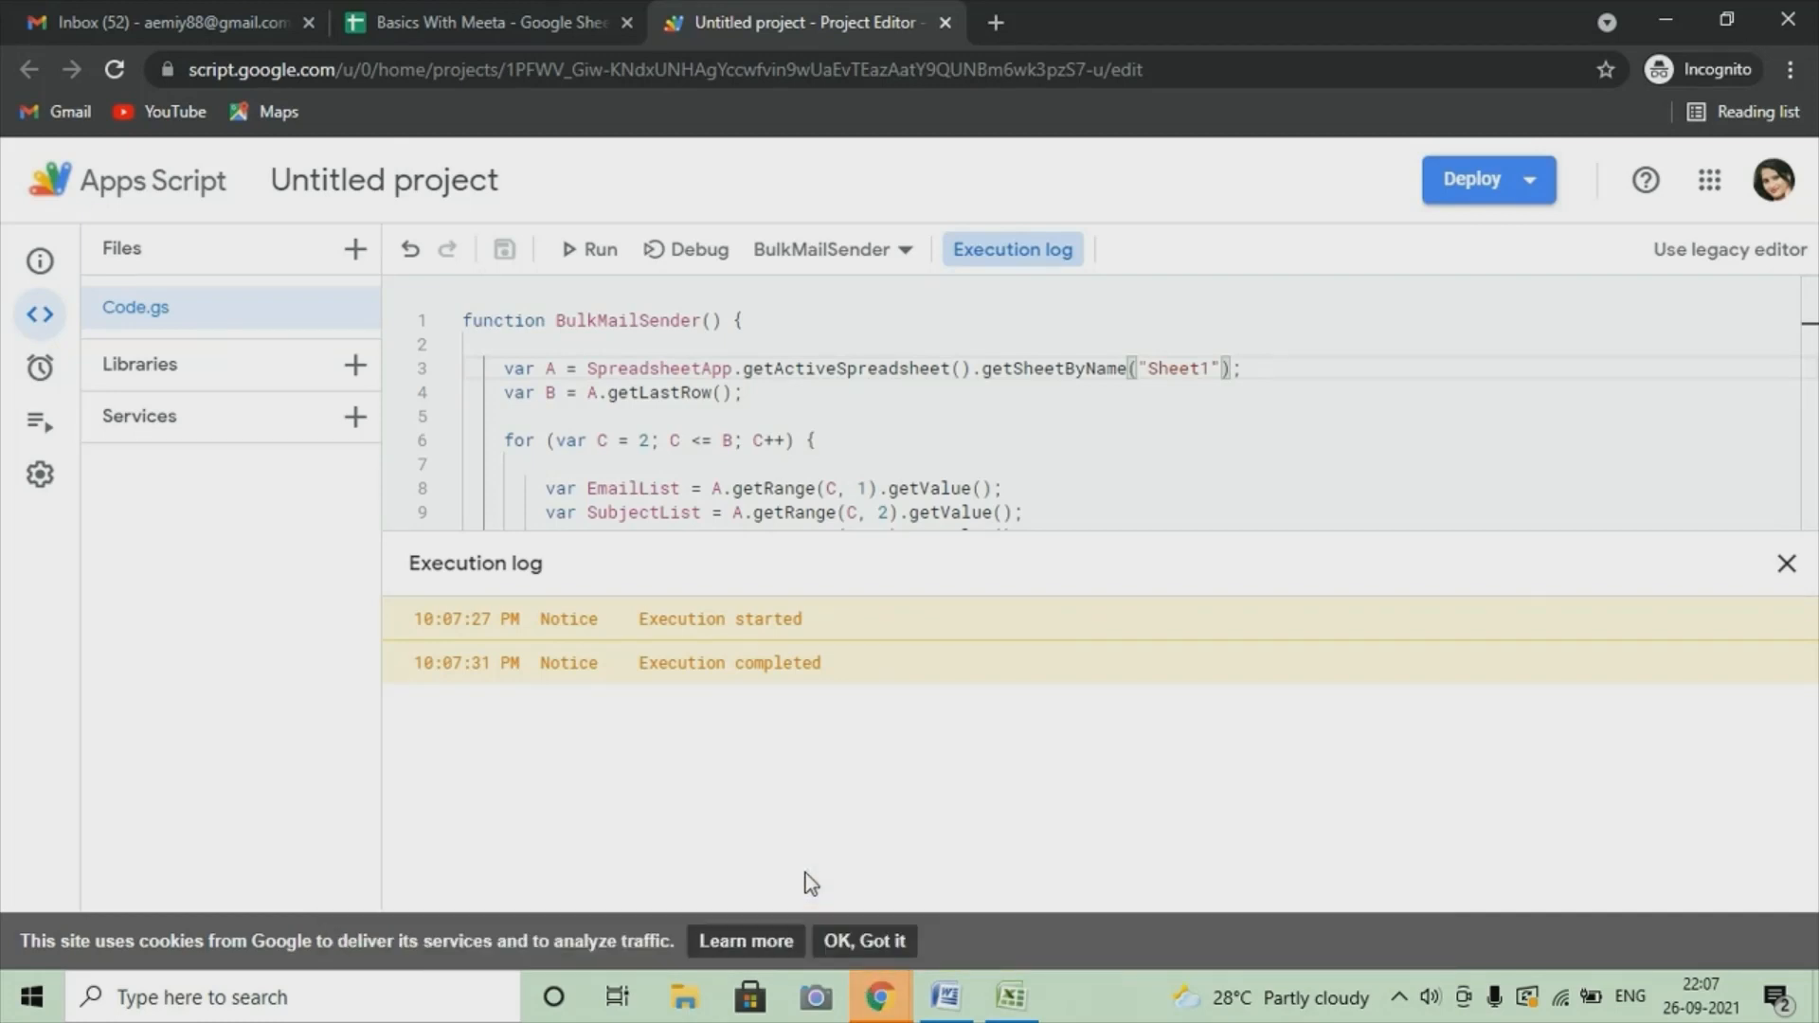
click(170, 26)
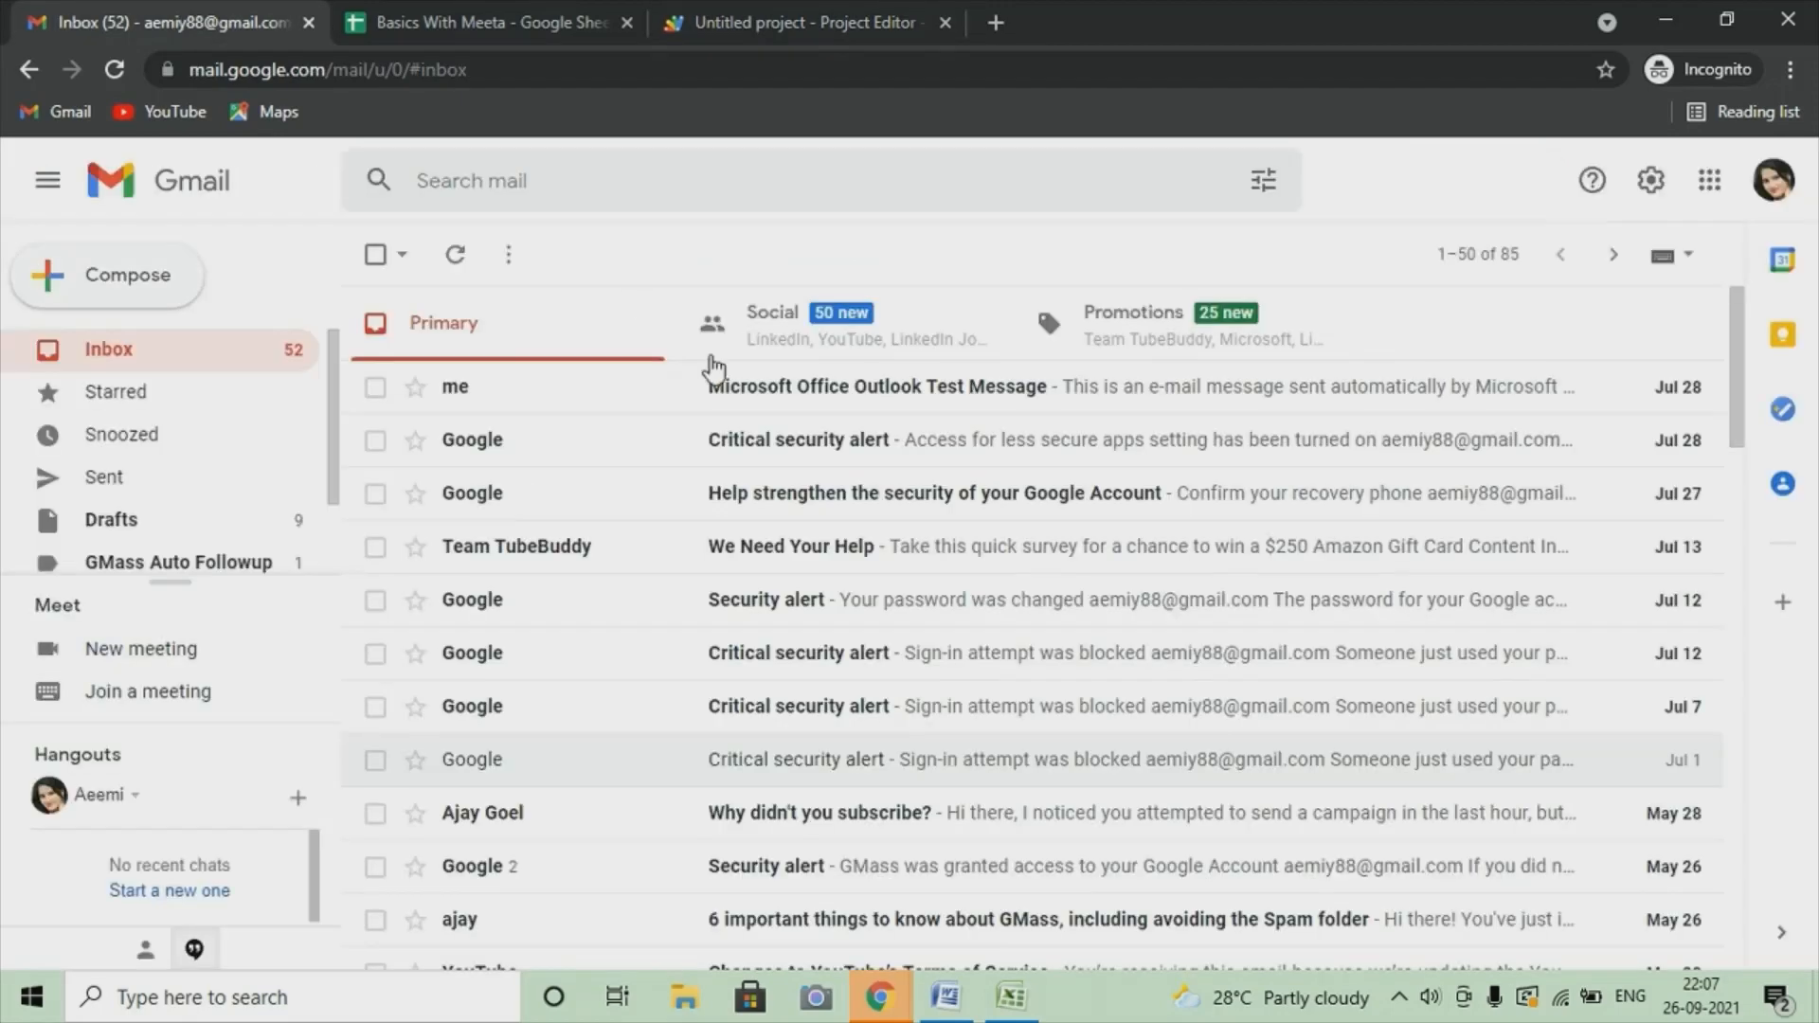
click(130, 483)
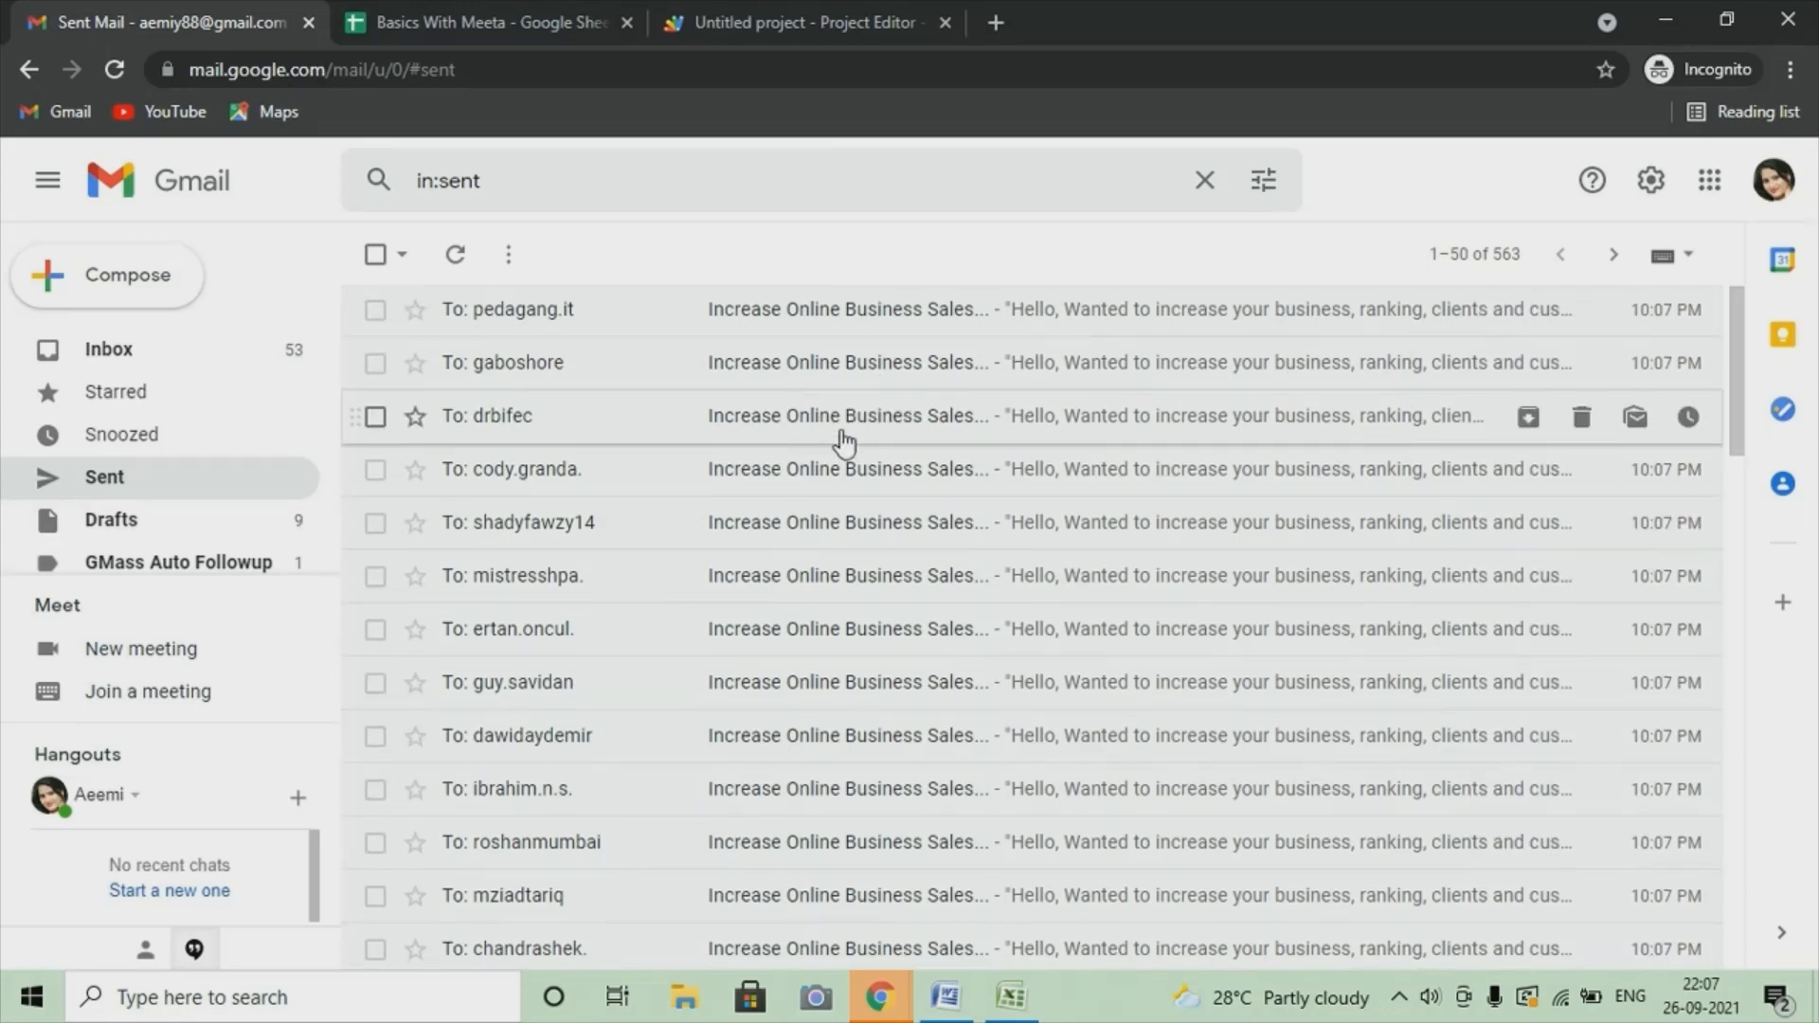
scroll(865, 621, down, 8)
scroll(868, 630, up, 8)
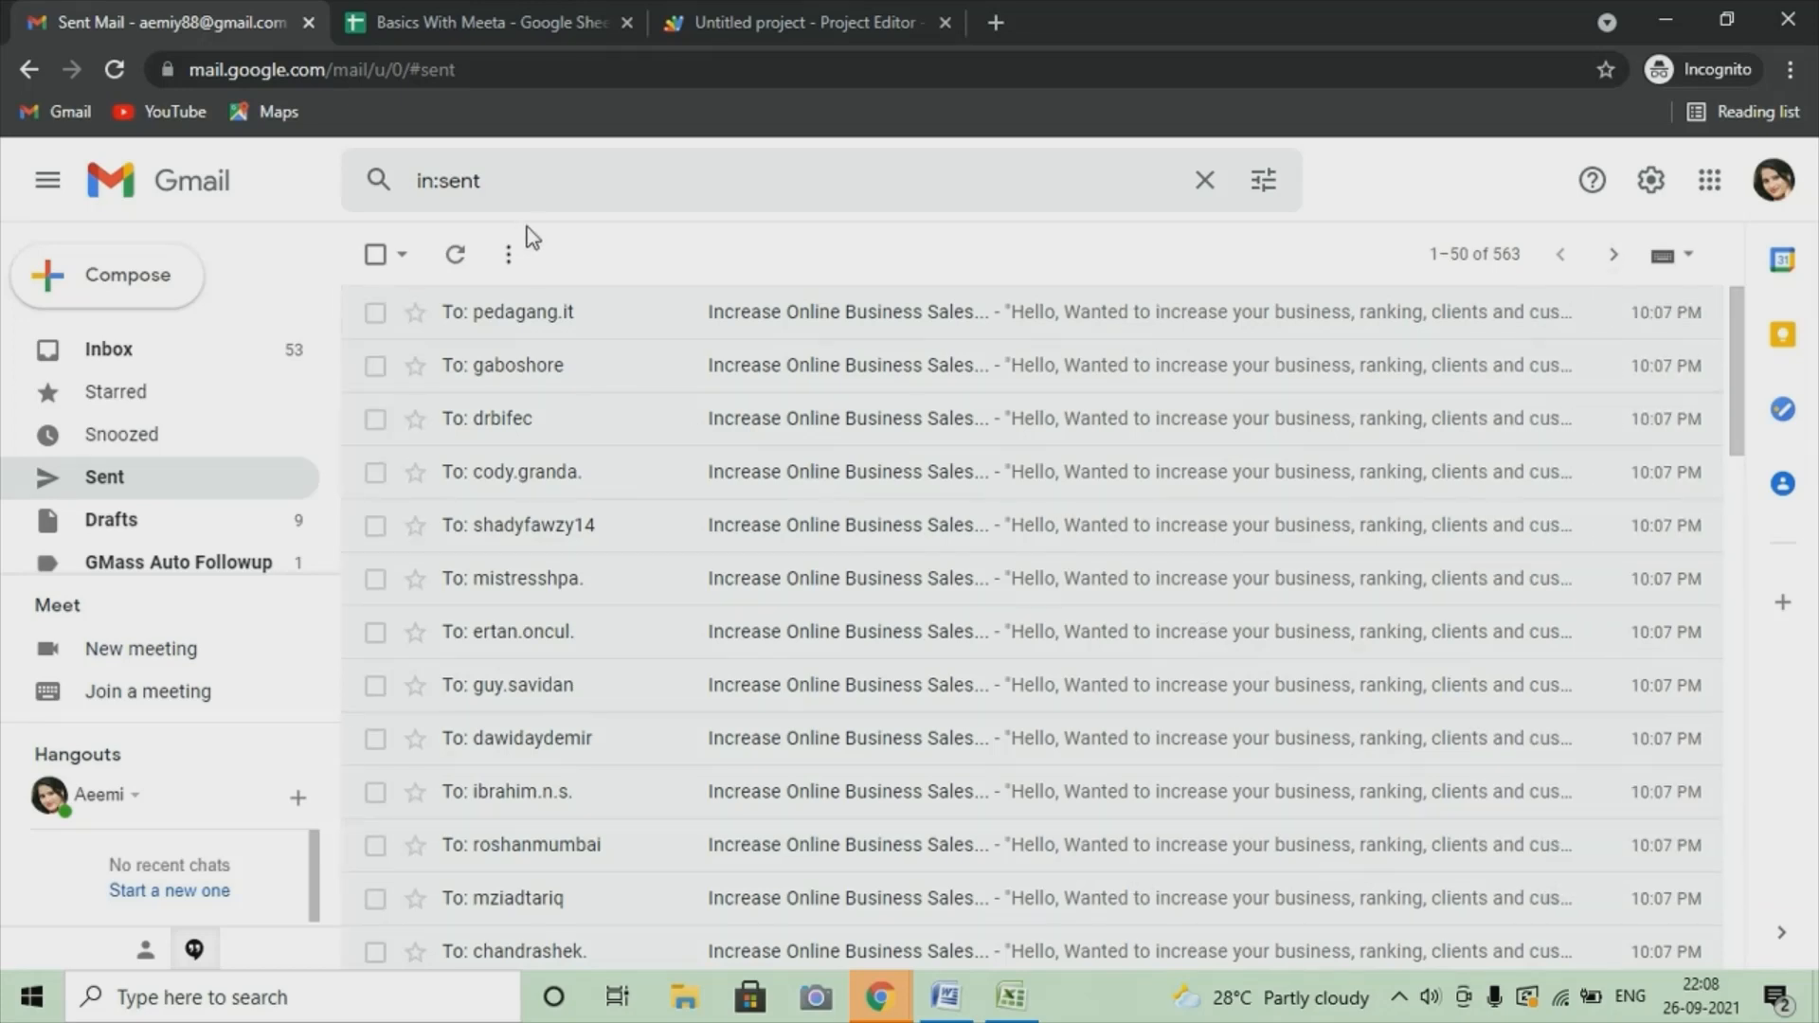
Step: Return to the spreadsheet and start a new drawing containing a rectangle about 2 inches wide and 0.5 inch high
click(509, 29)
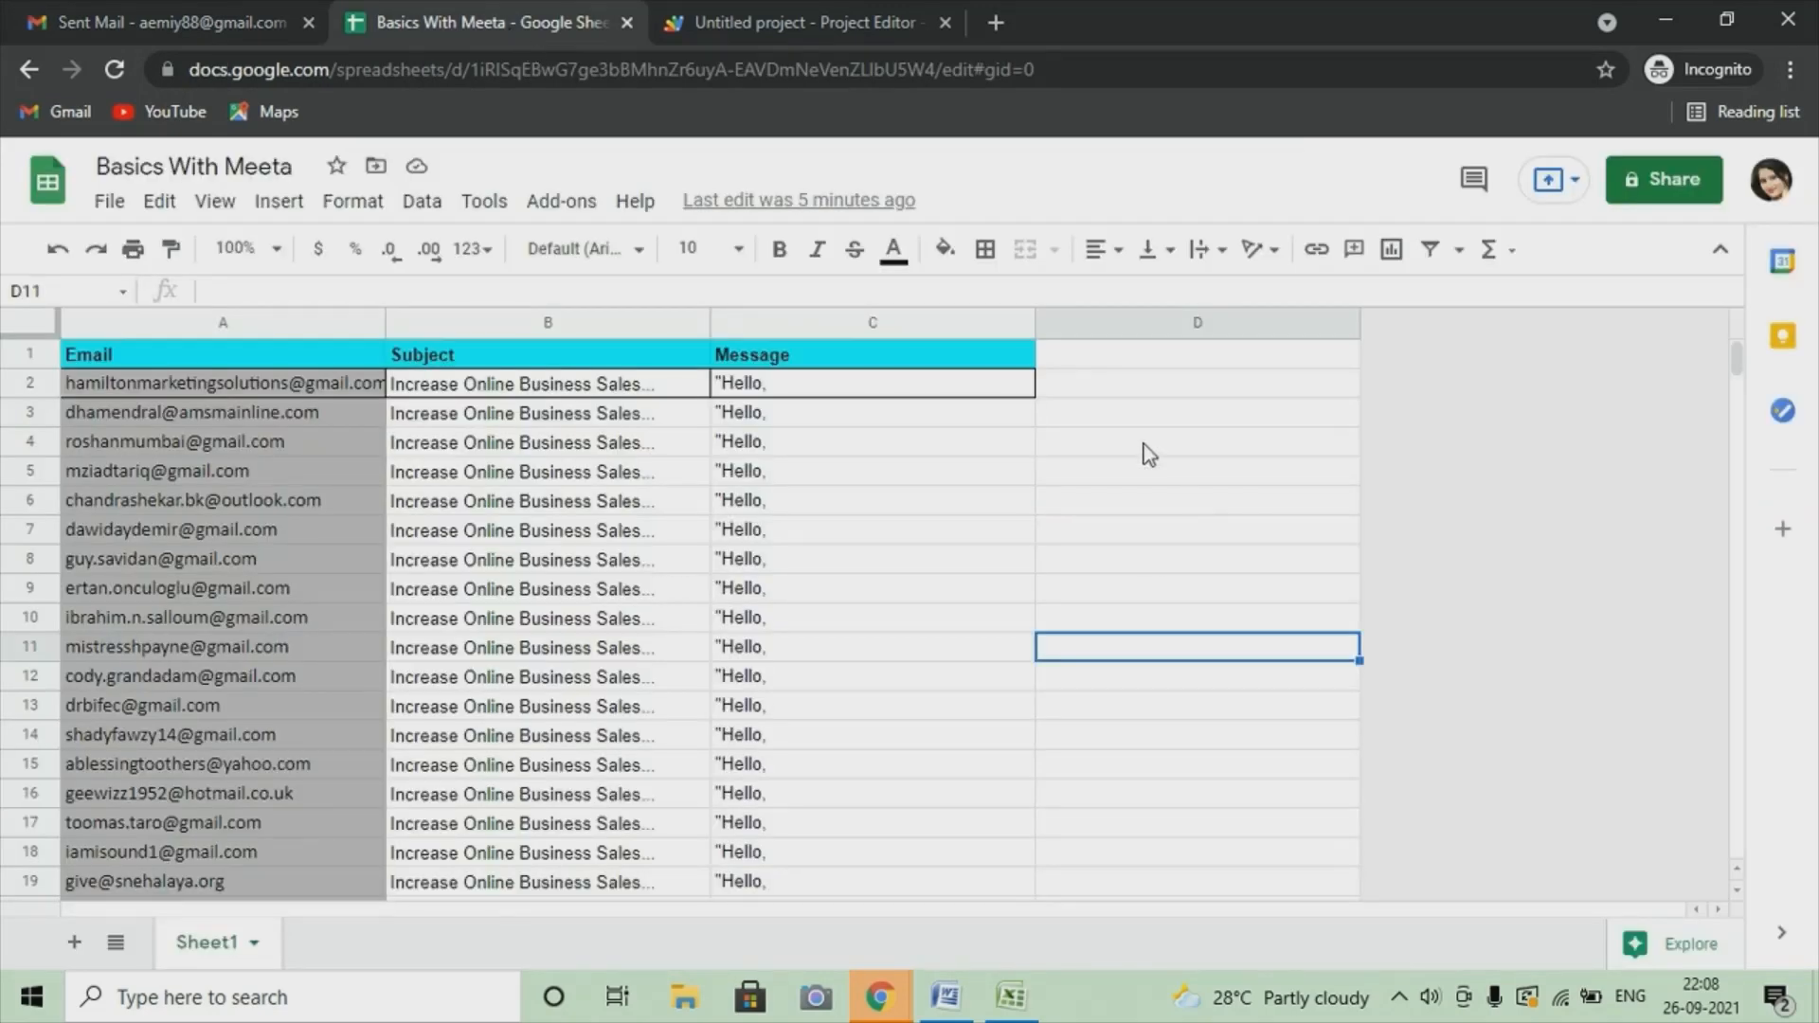
click(784, 16)
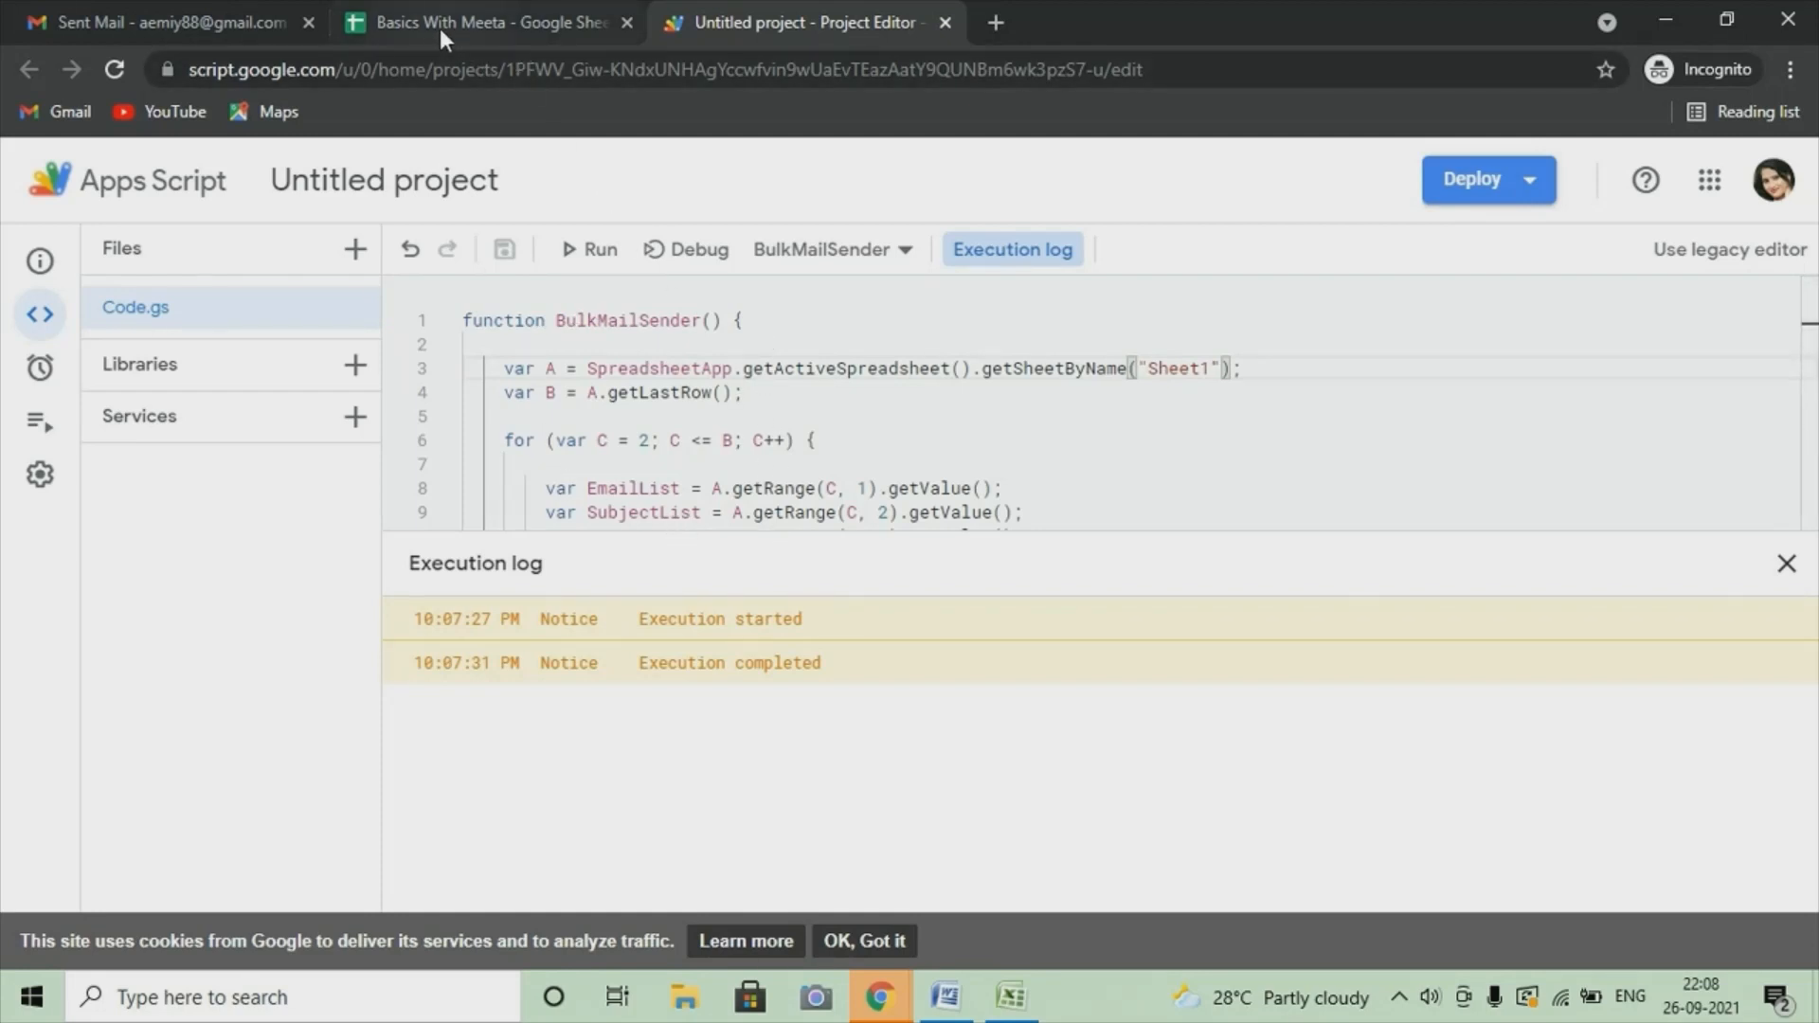
click(494, 23)
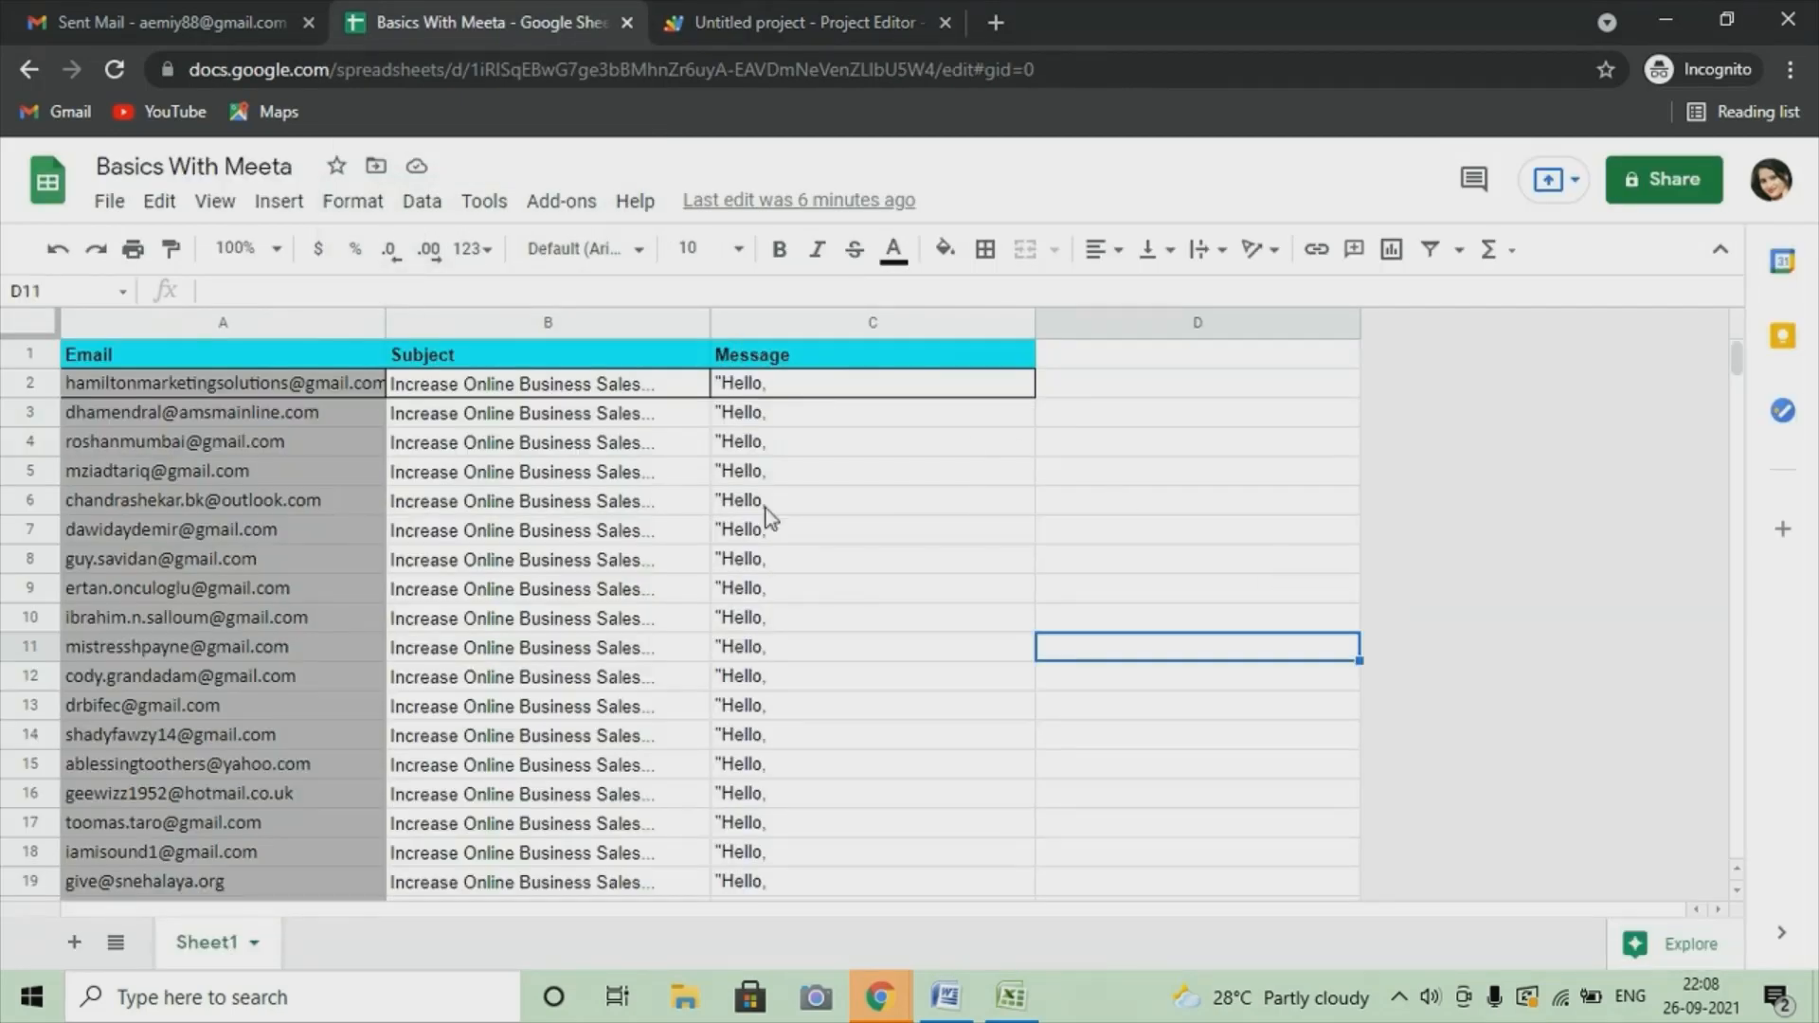
click(274, 210)
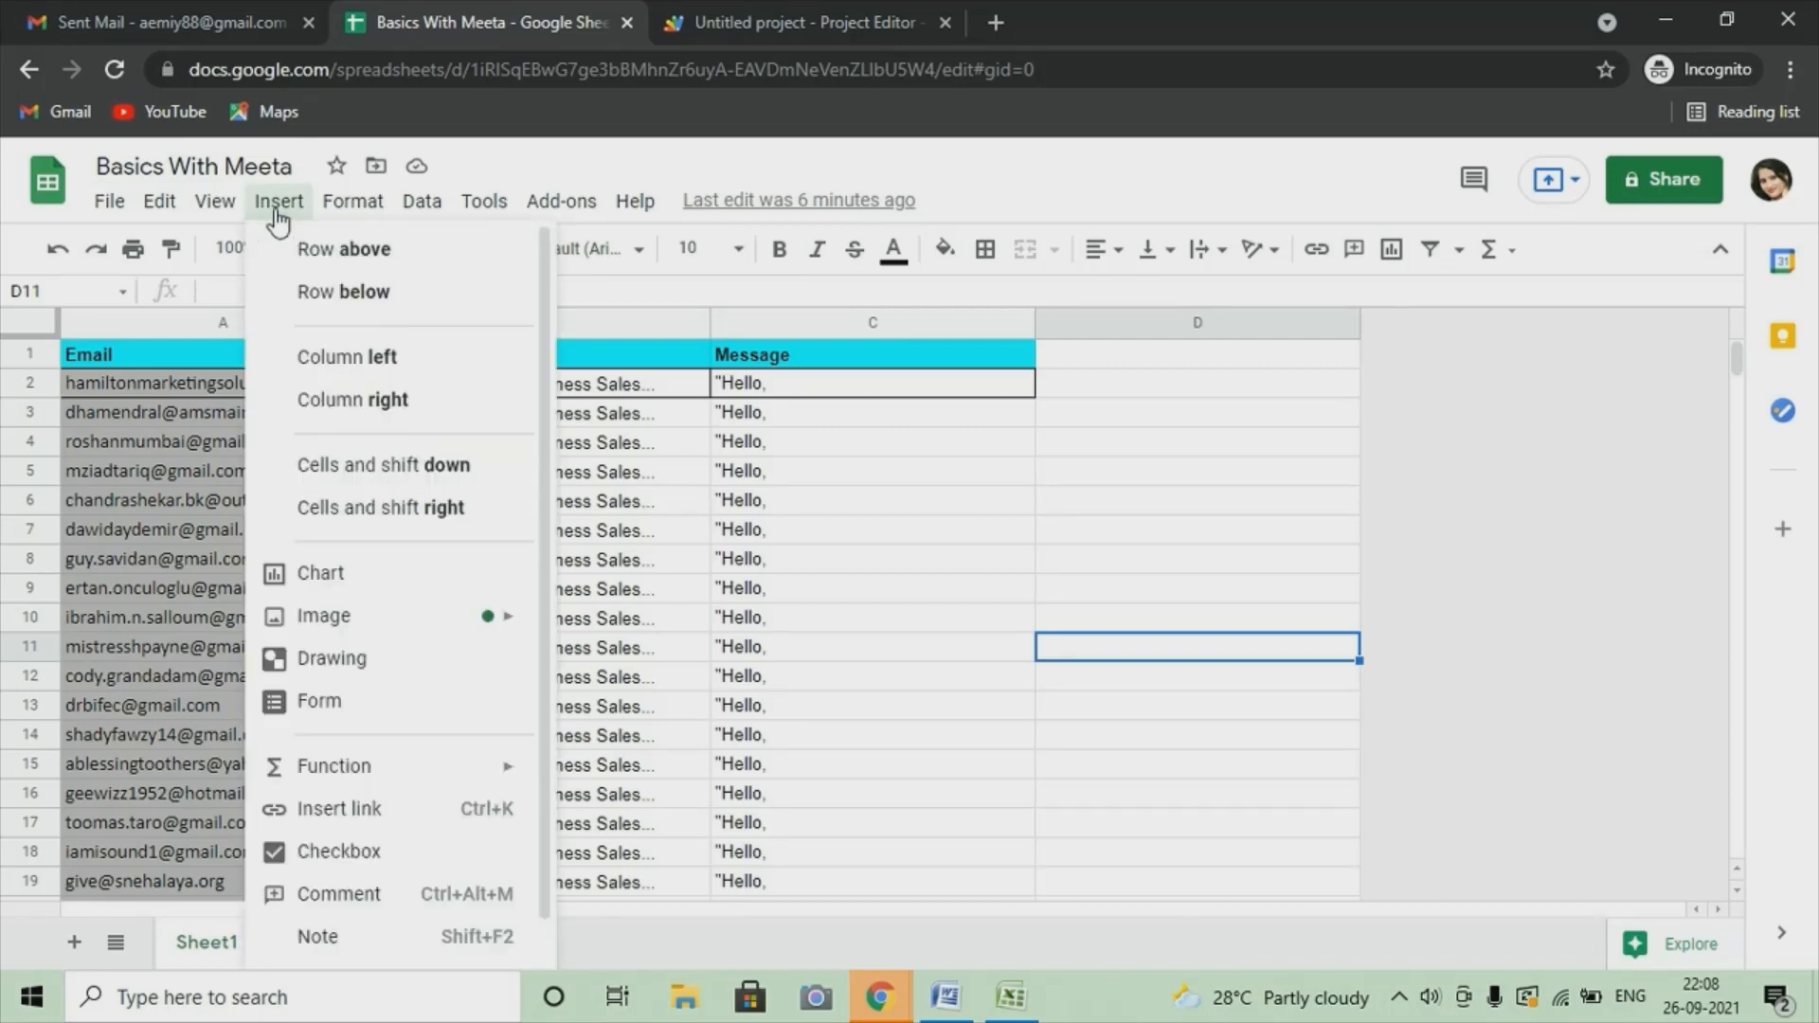
click(398, 663)
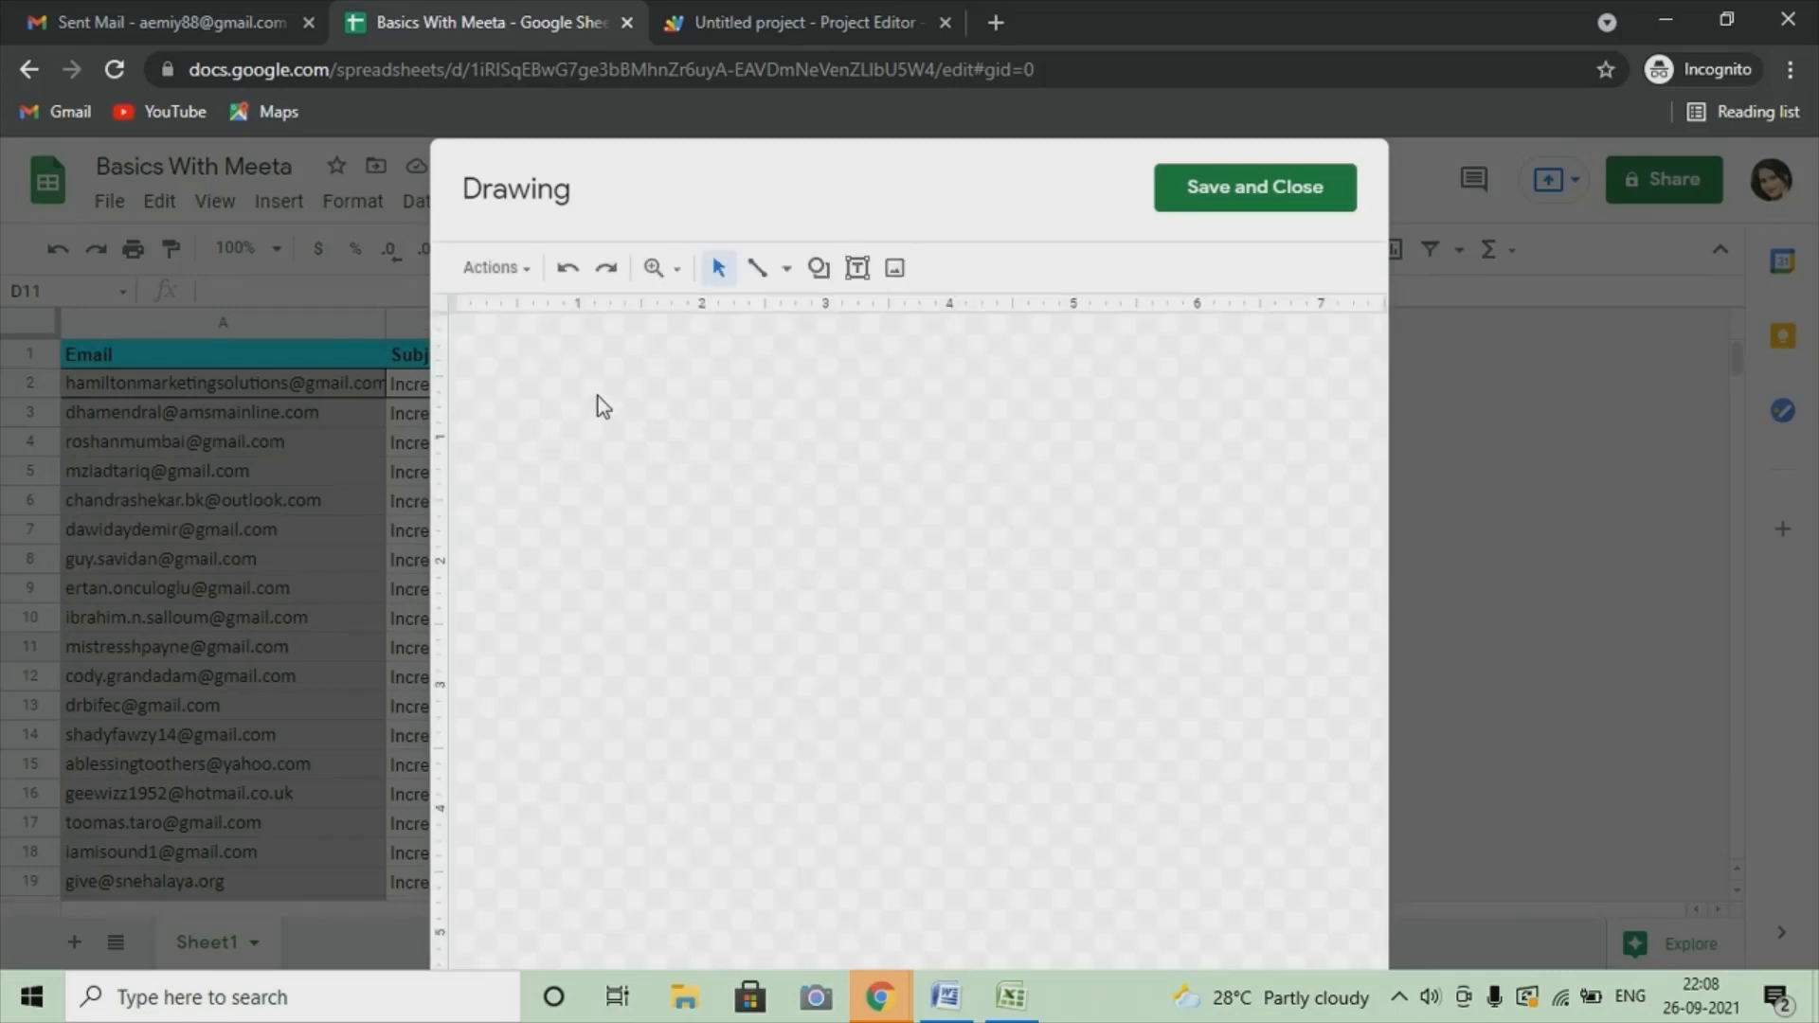
mouse_move(597, 396)
mouse_down()
mouse_move(695, 410)
mouse_move(847, 501)
mouse_move(886, 478)
mouse_up()
click(818, 271)
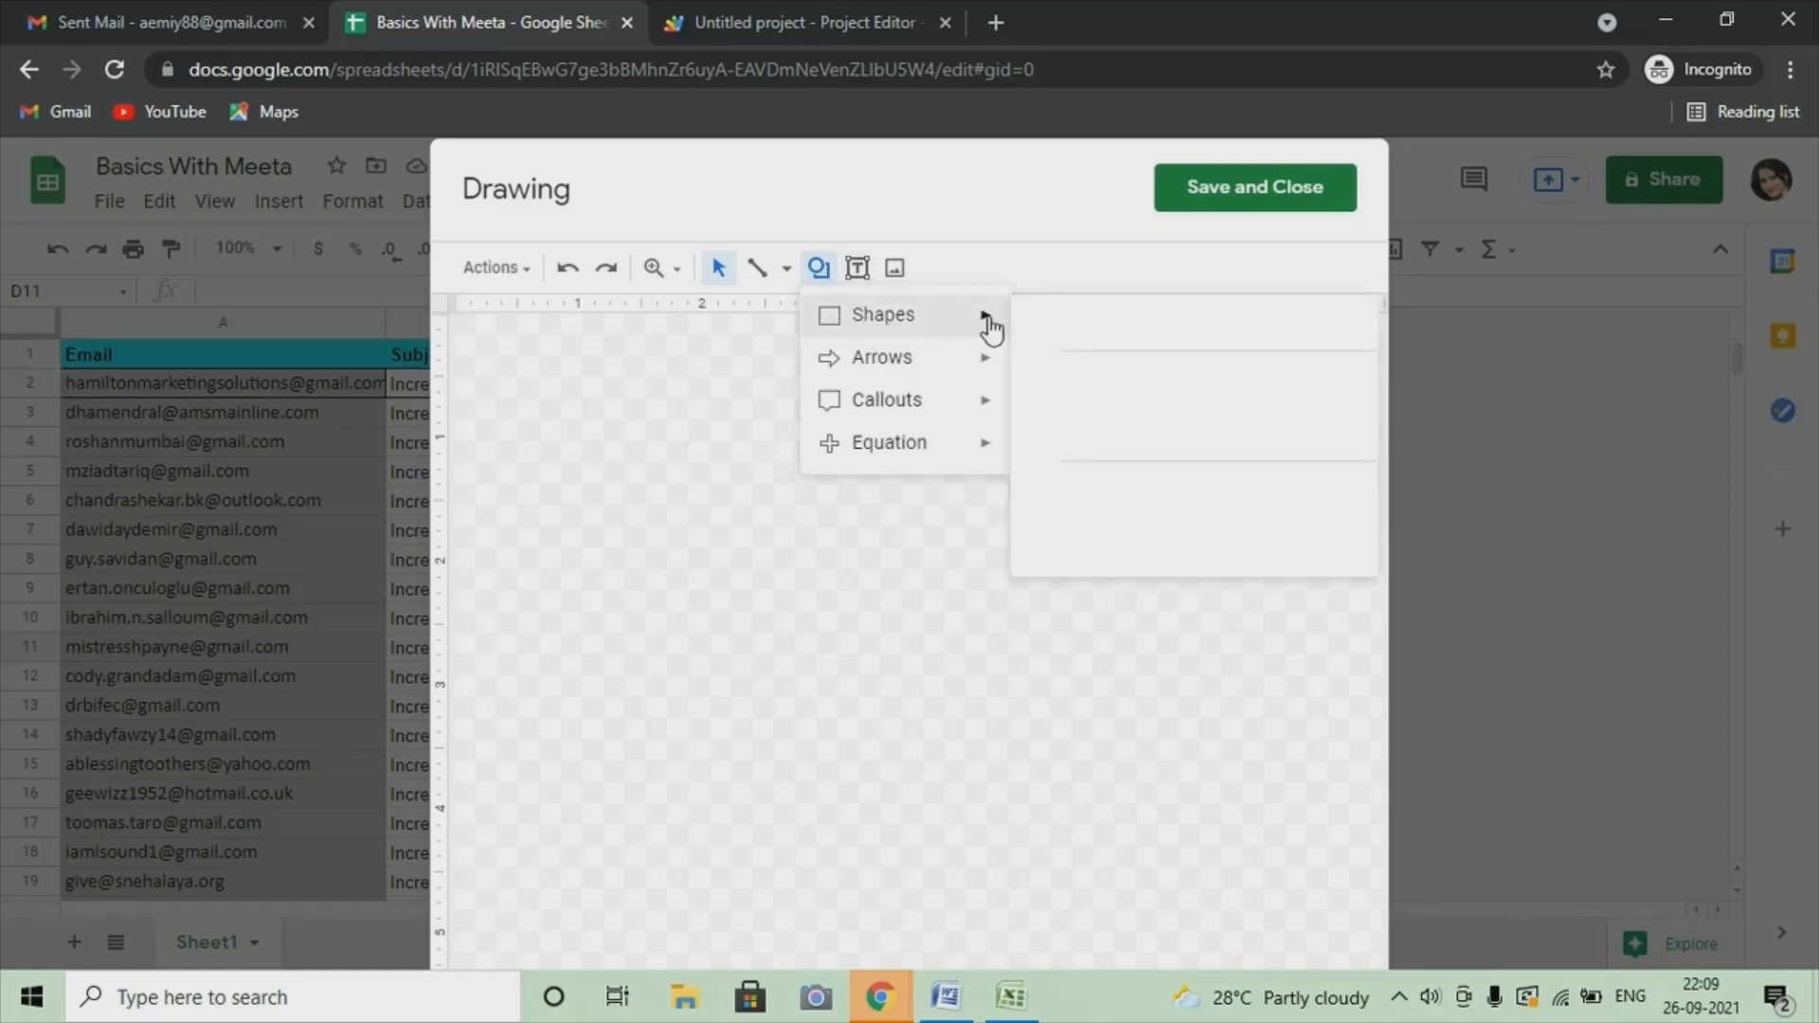
click(1035, 325)
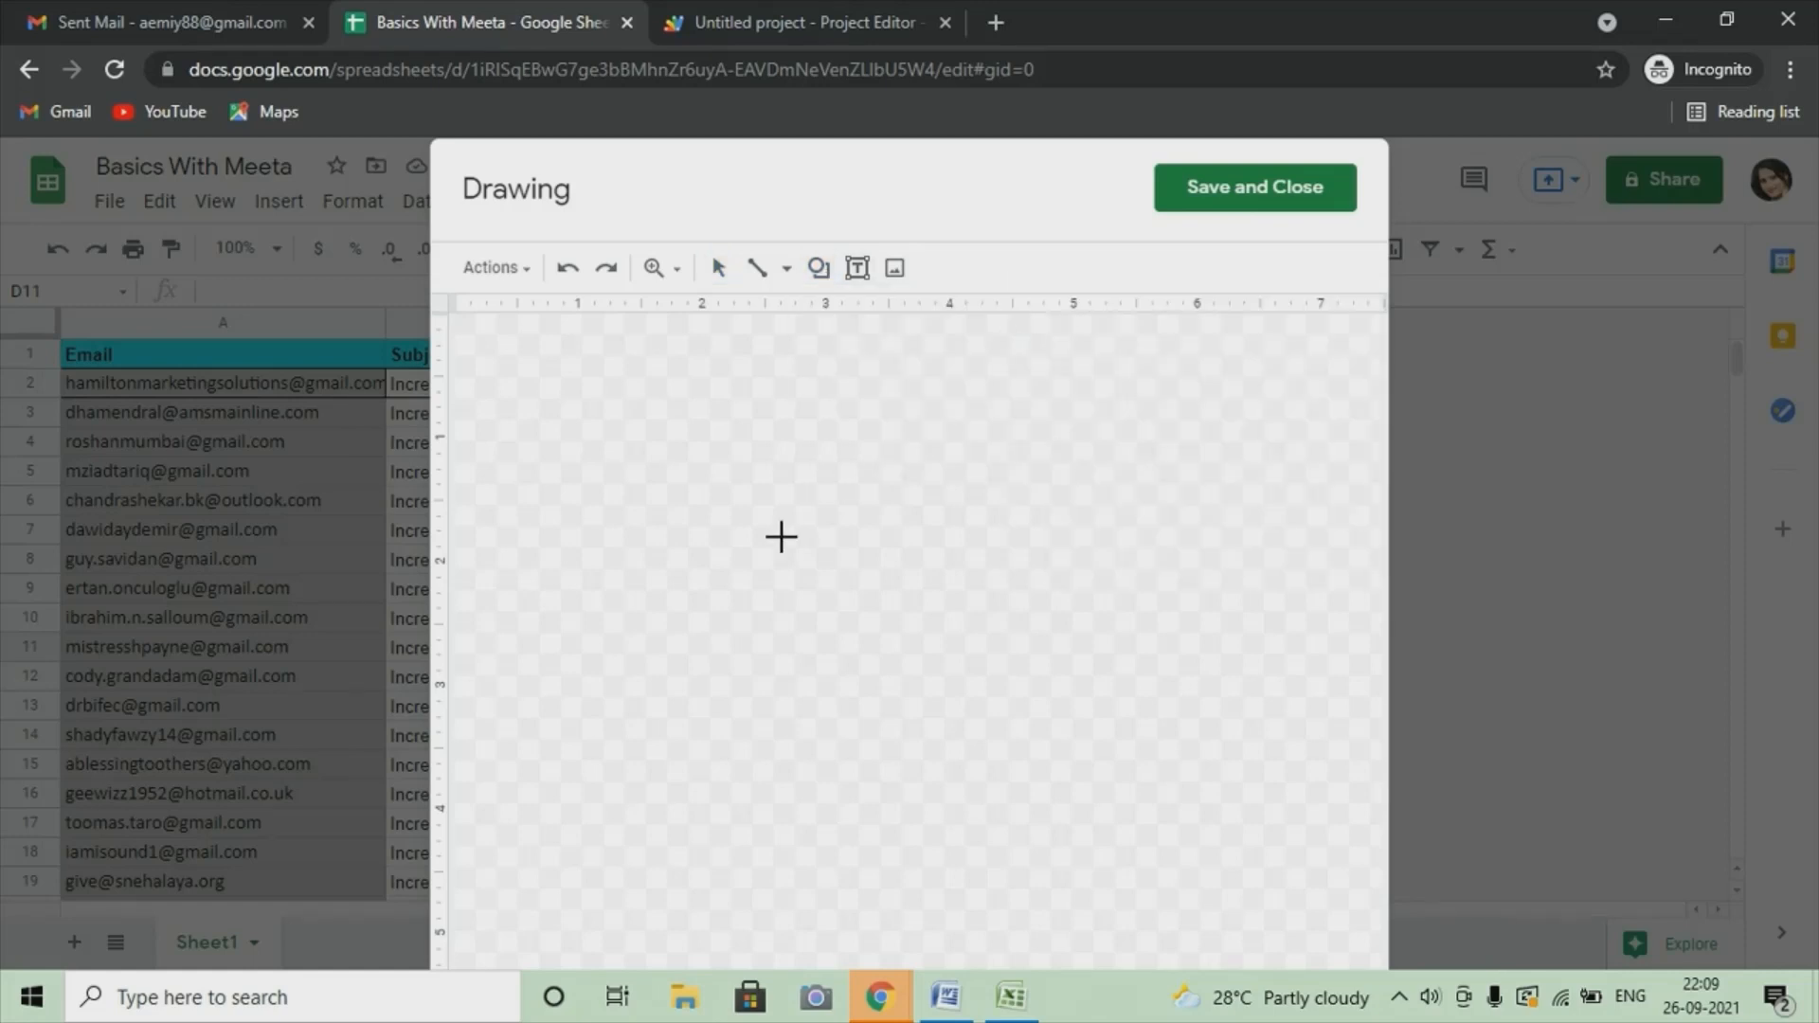
drag(715, 435, 957, 504)
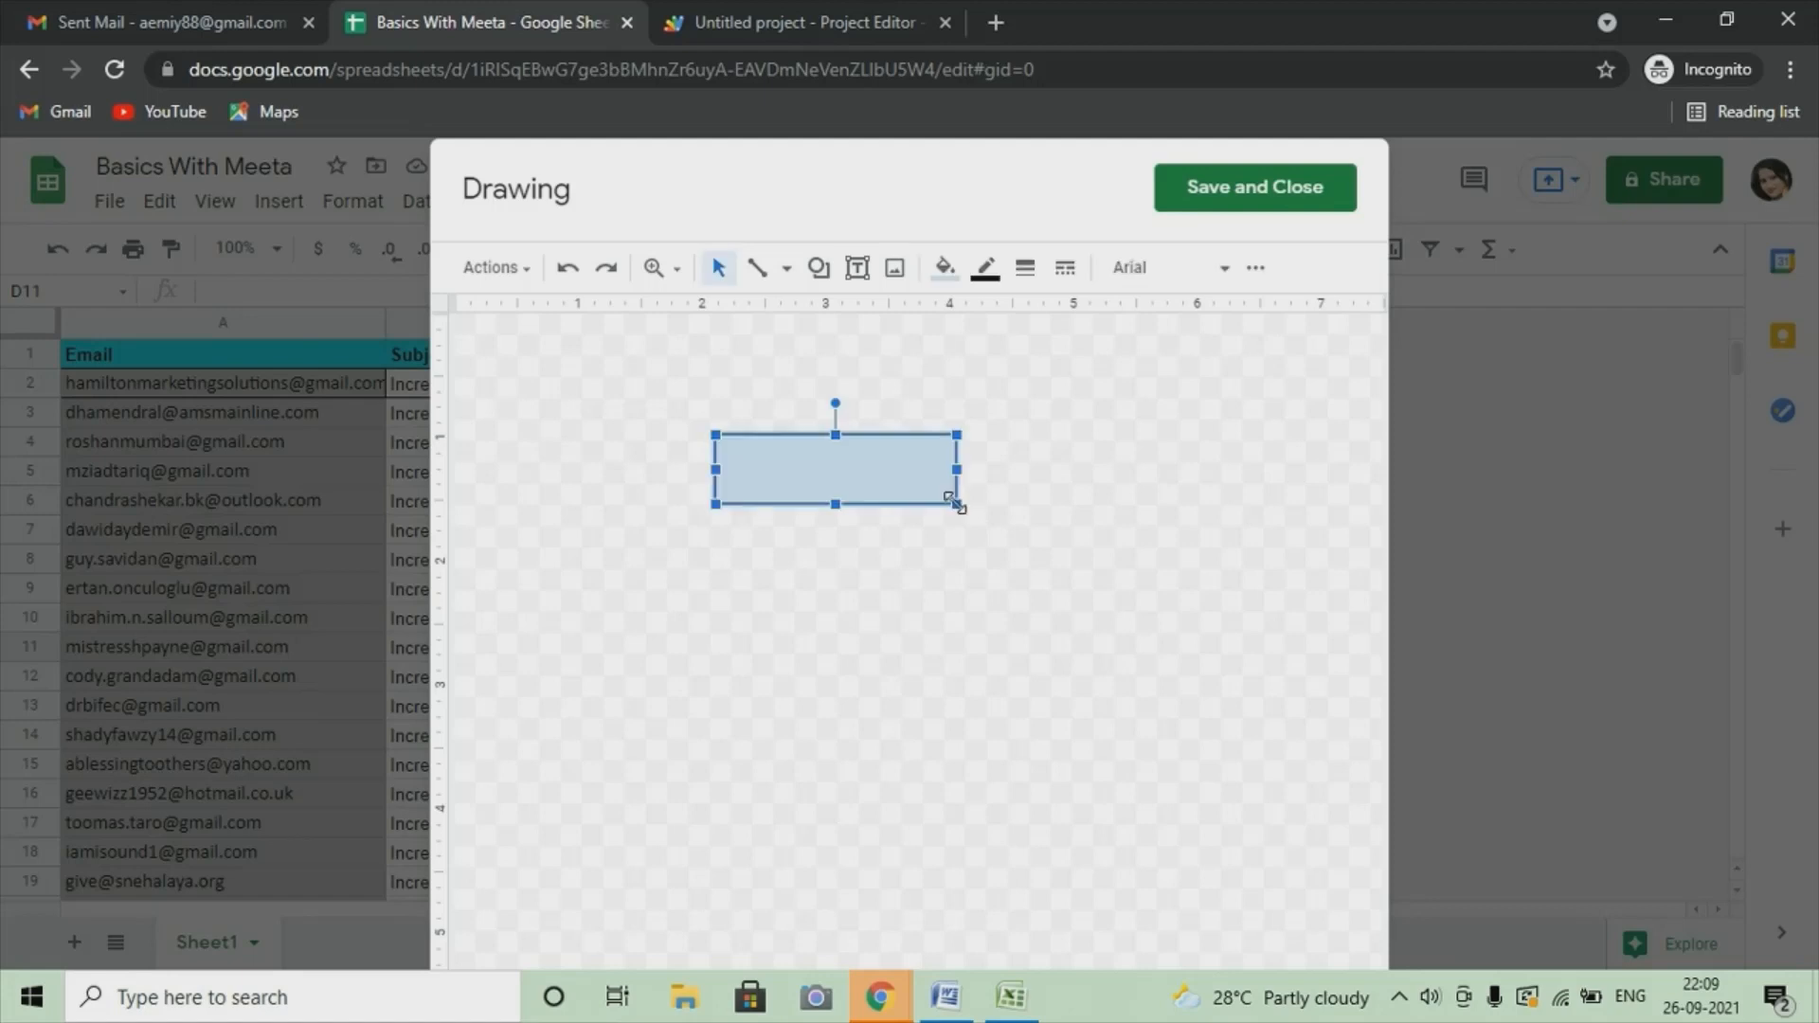
Step: Label the rectangle in the drawing with the text "Bulk Mail Sender Button"
double_click(799, 476)
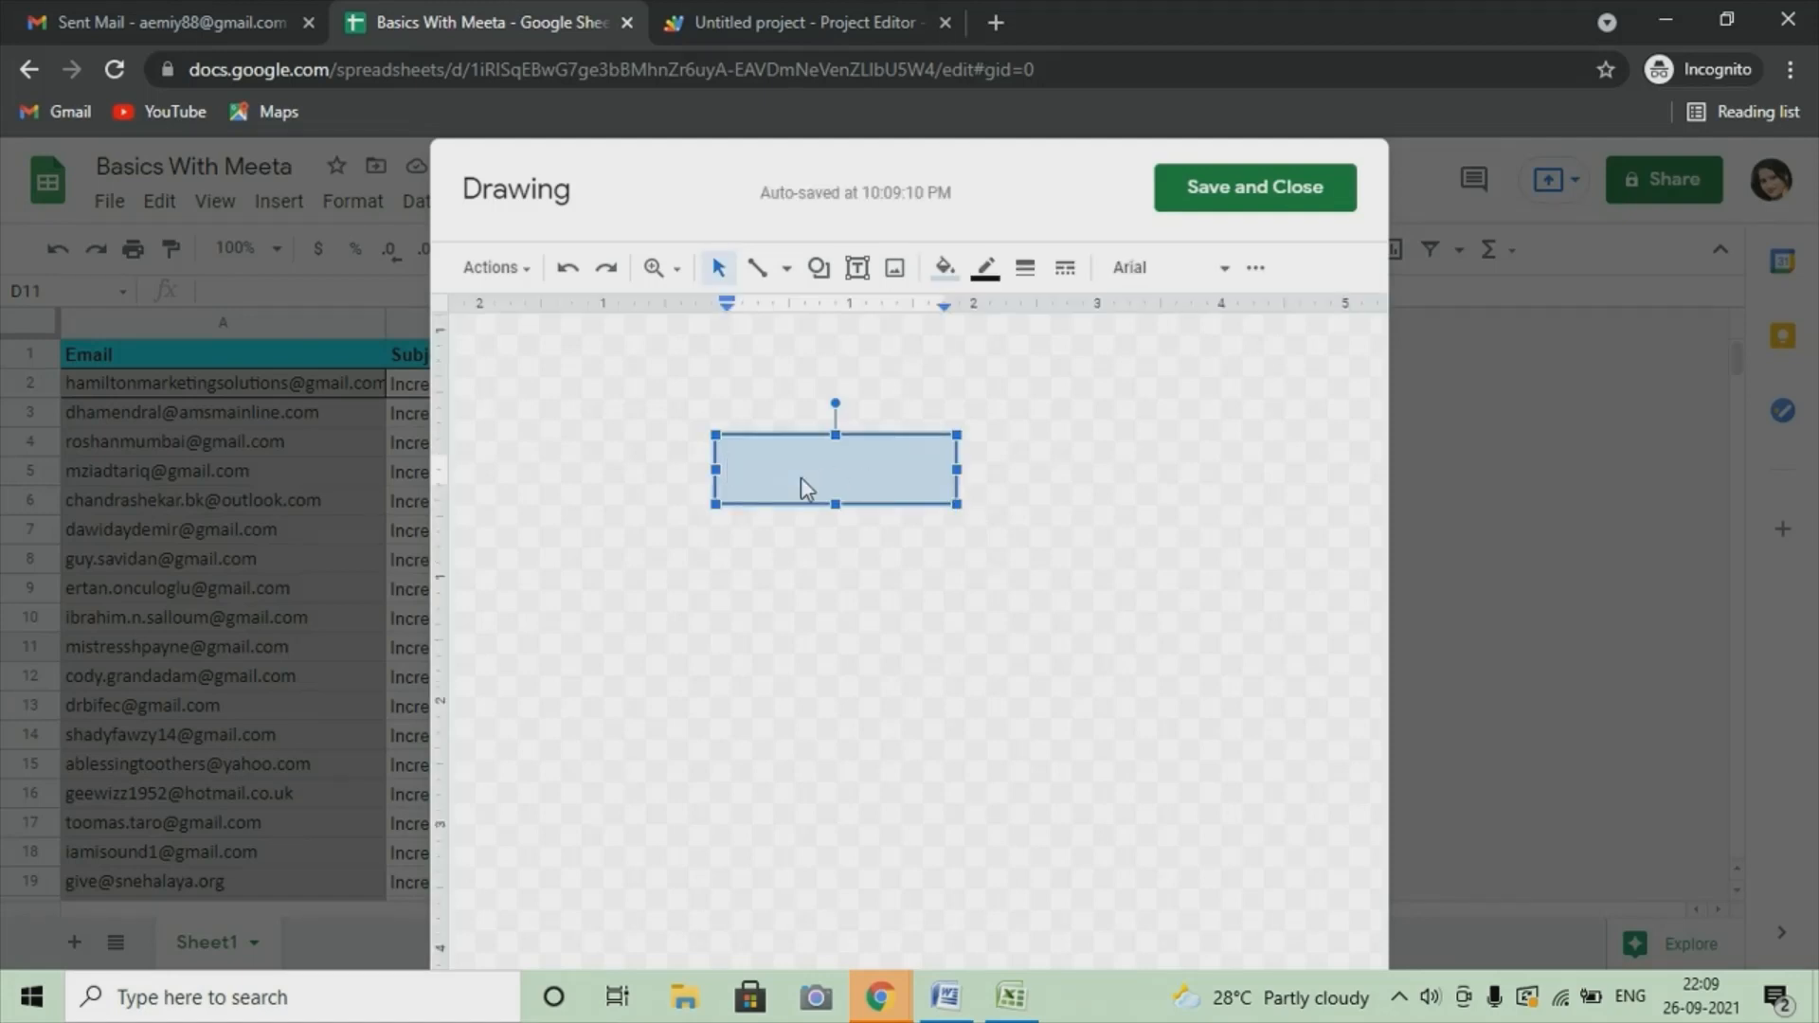
text(Mail Sender Butt)
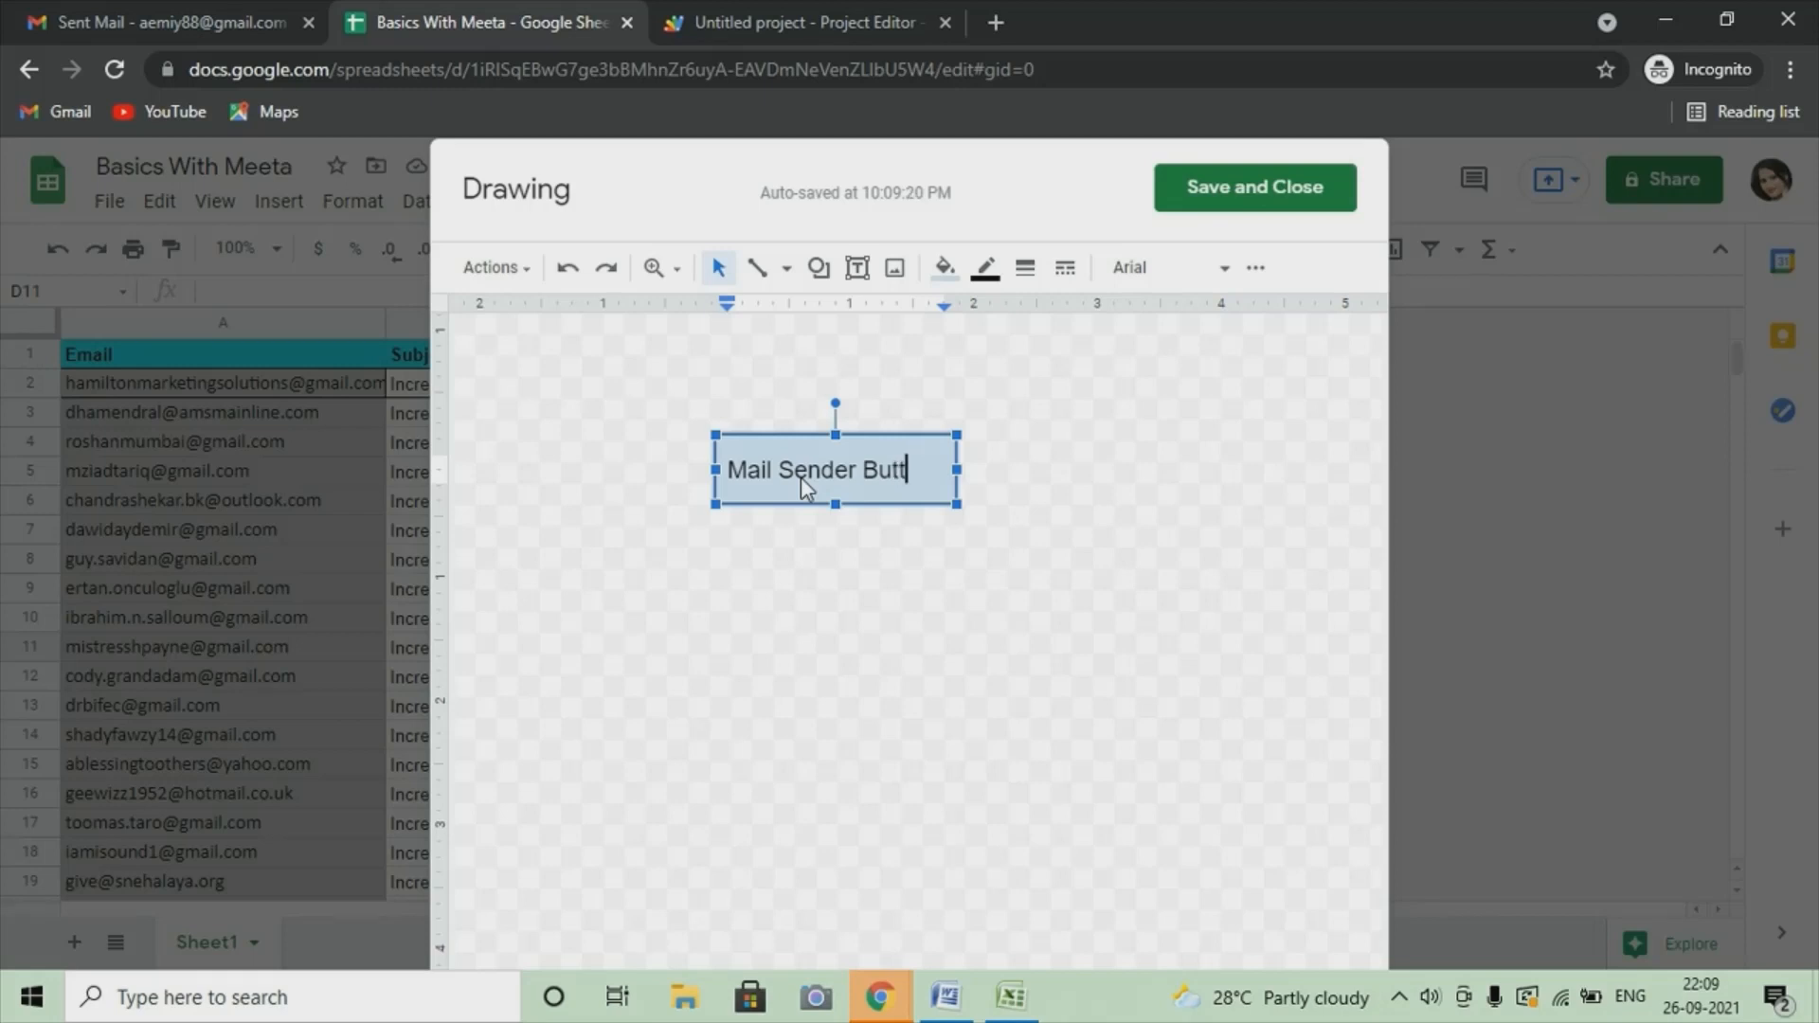
text(on)
text(Bulk)
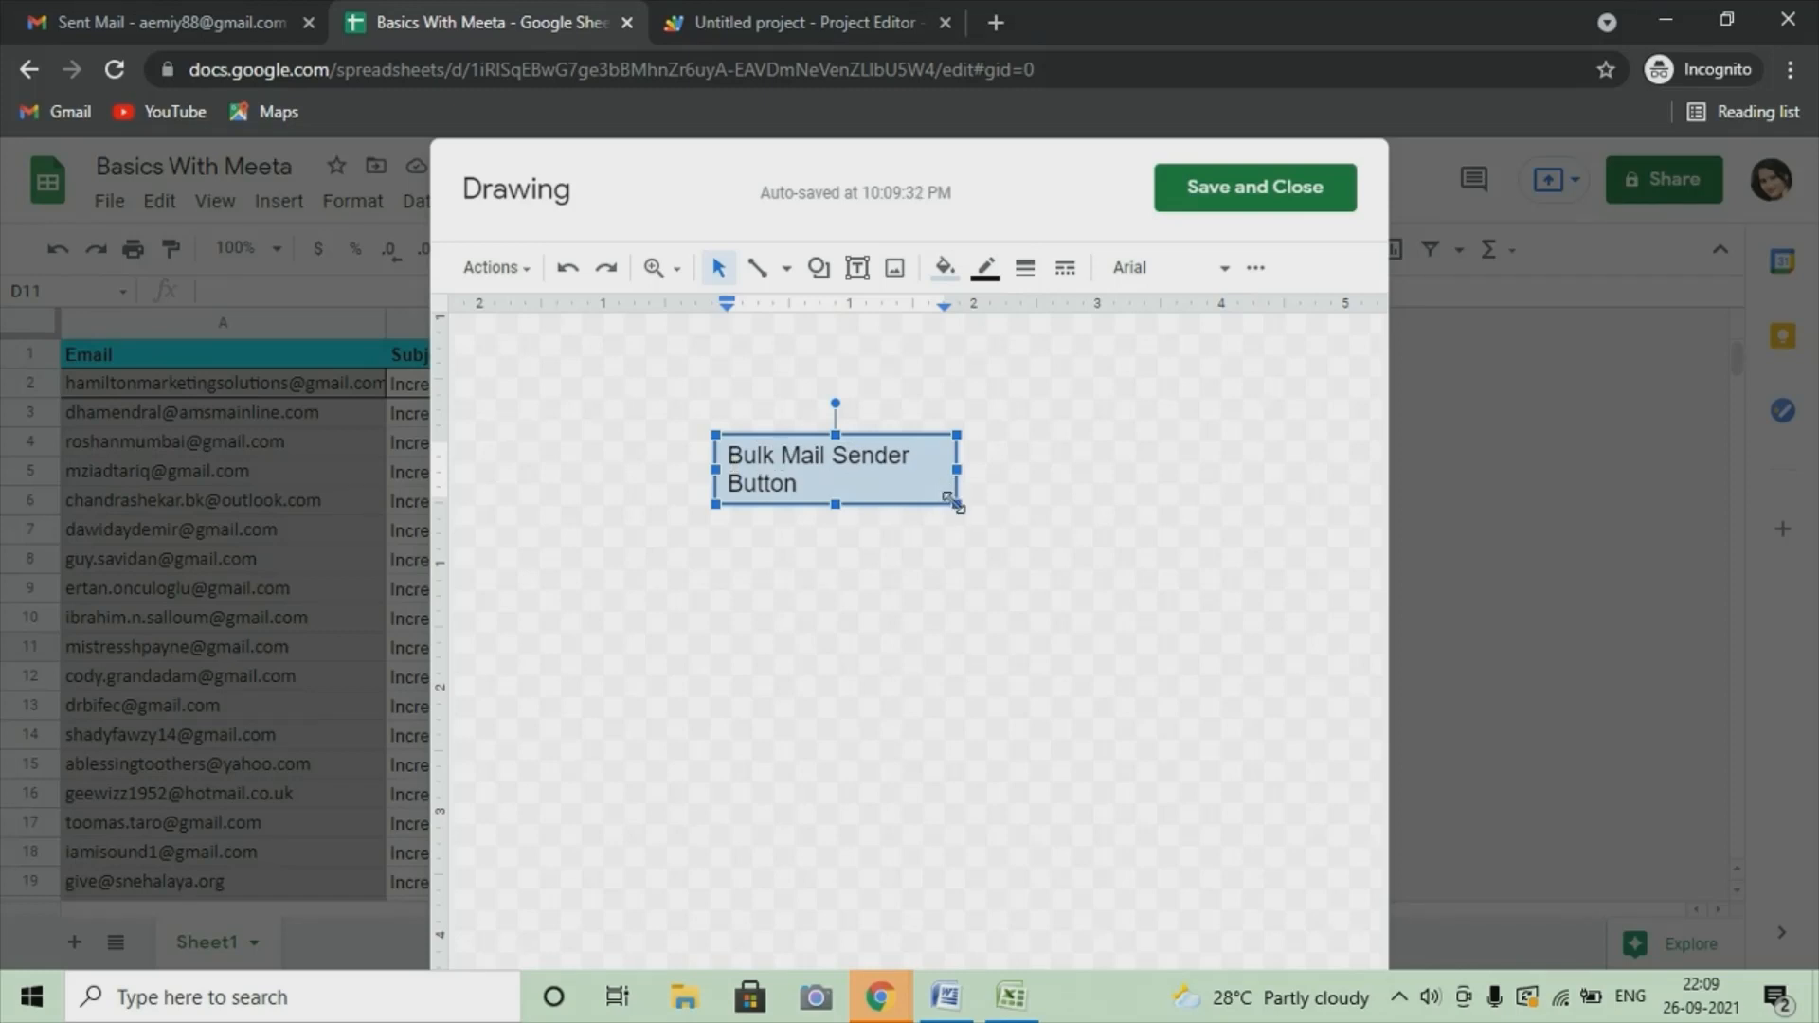
Step: Resize the labelled rectangle to about 2 inches wide by 0.5 inch high and save the drawing into the sheet
mouse_move(954, 501)
mouse_down()
mouse_move(995, 503)
mouse_move(965, 494)
mouse_up()
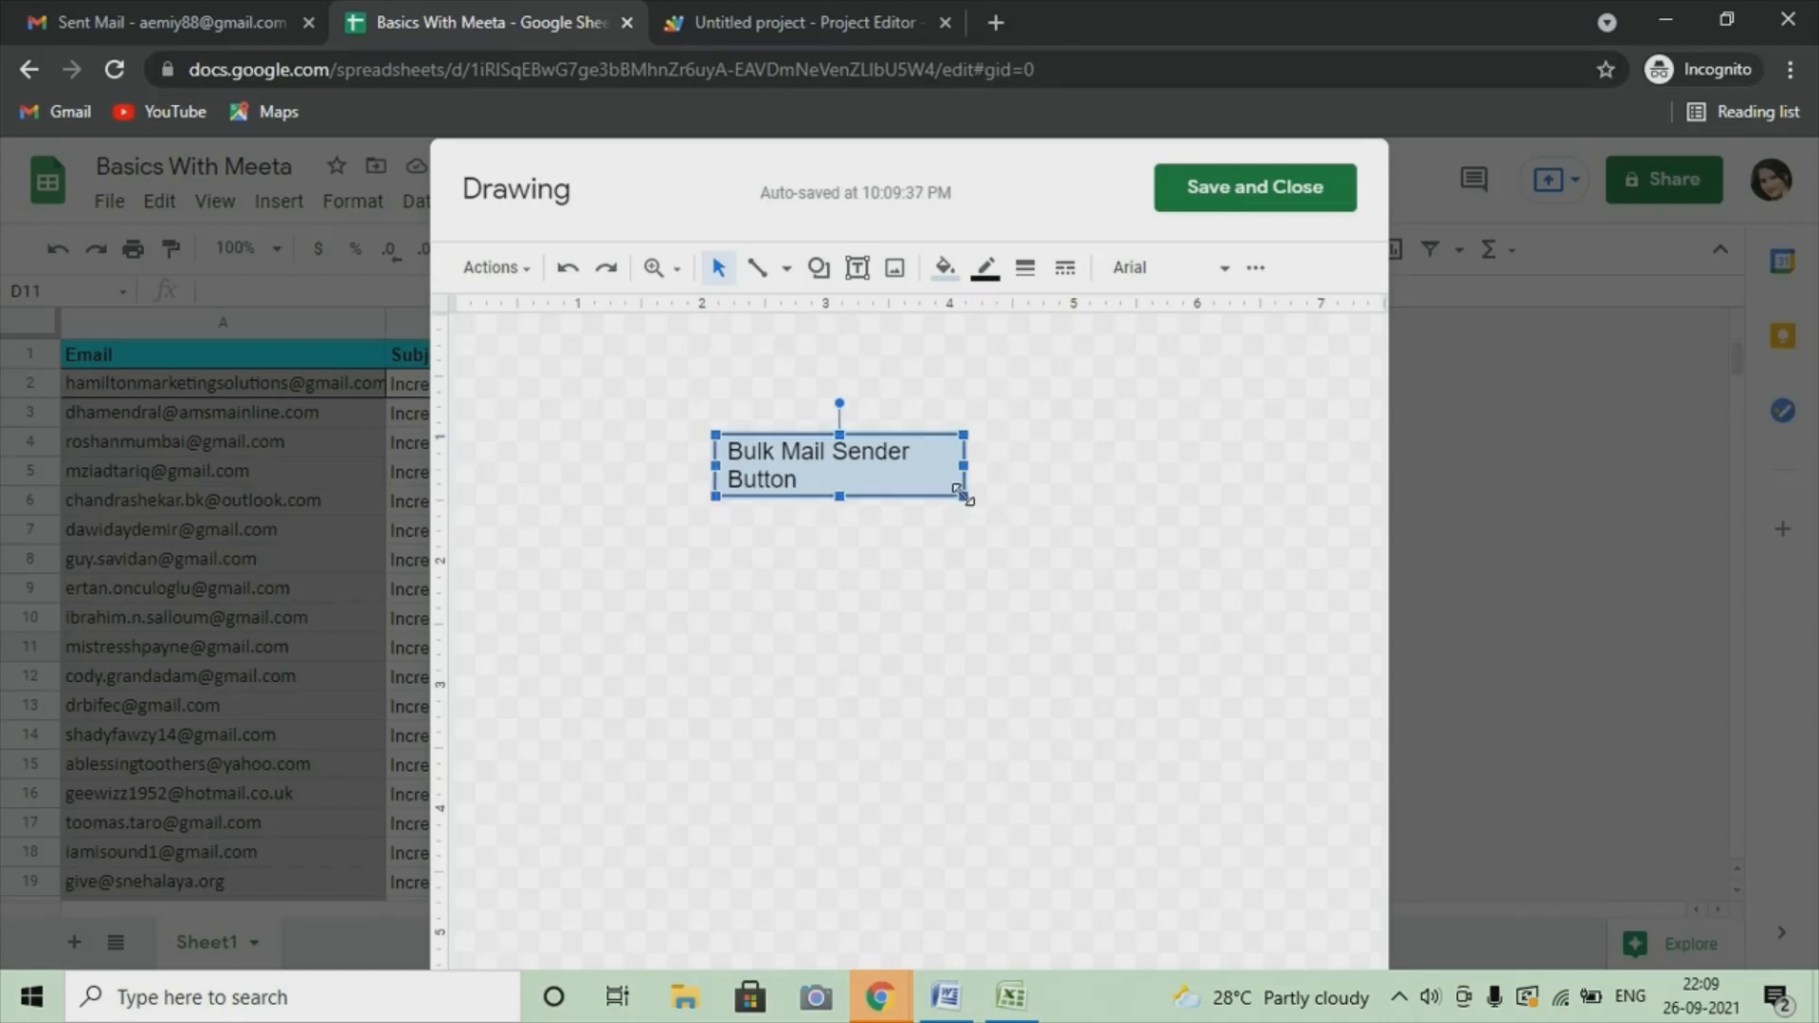
click(1067, 527)
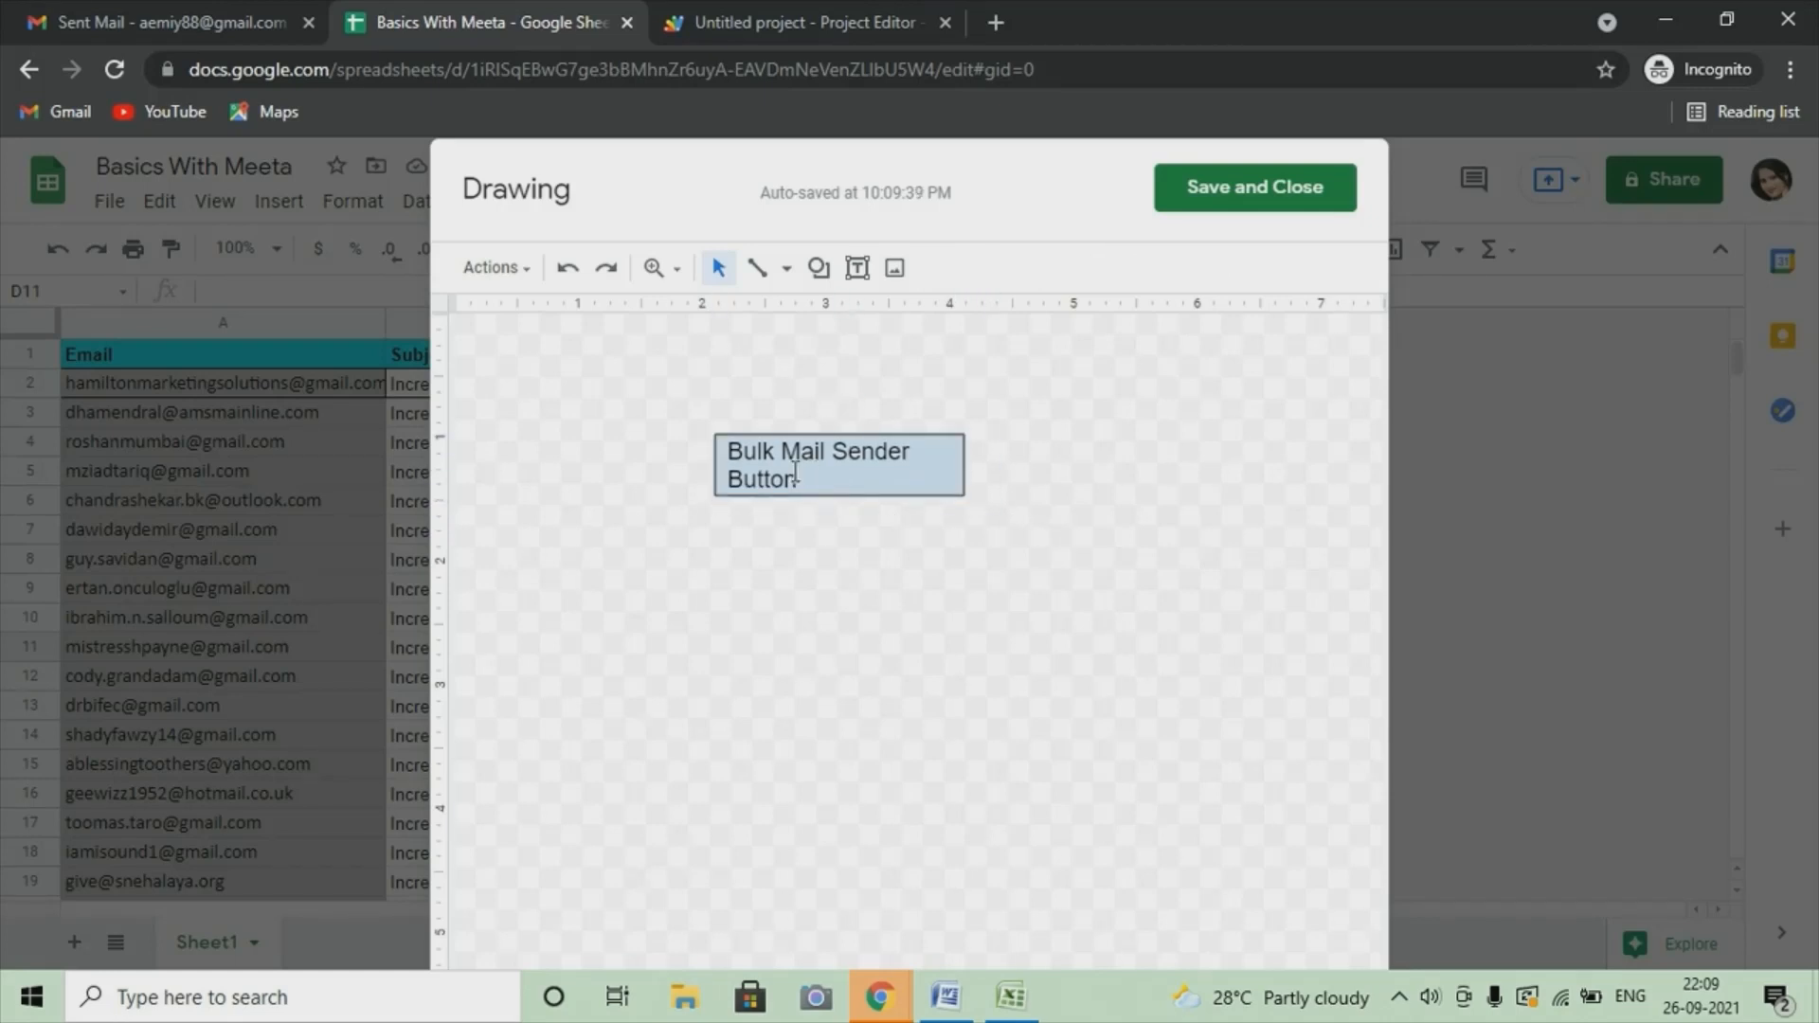
click(1231, 204)
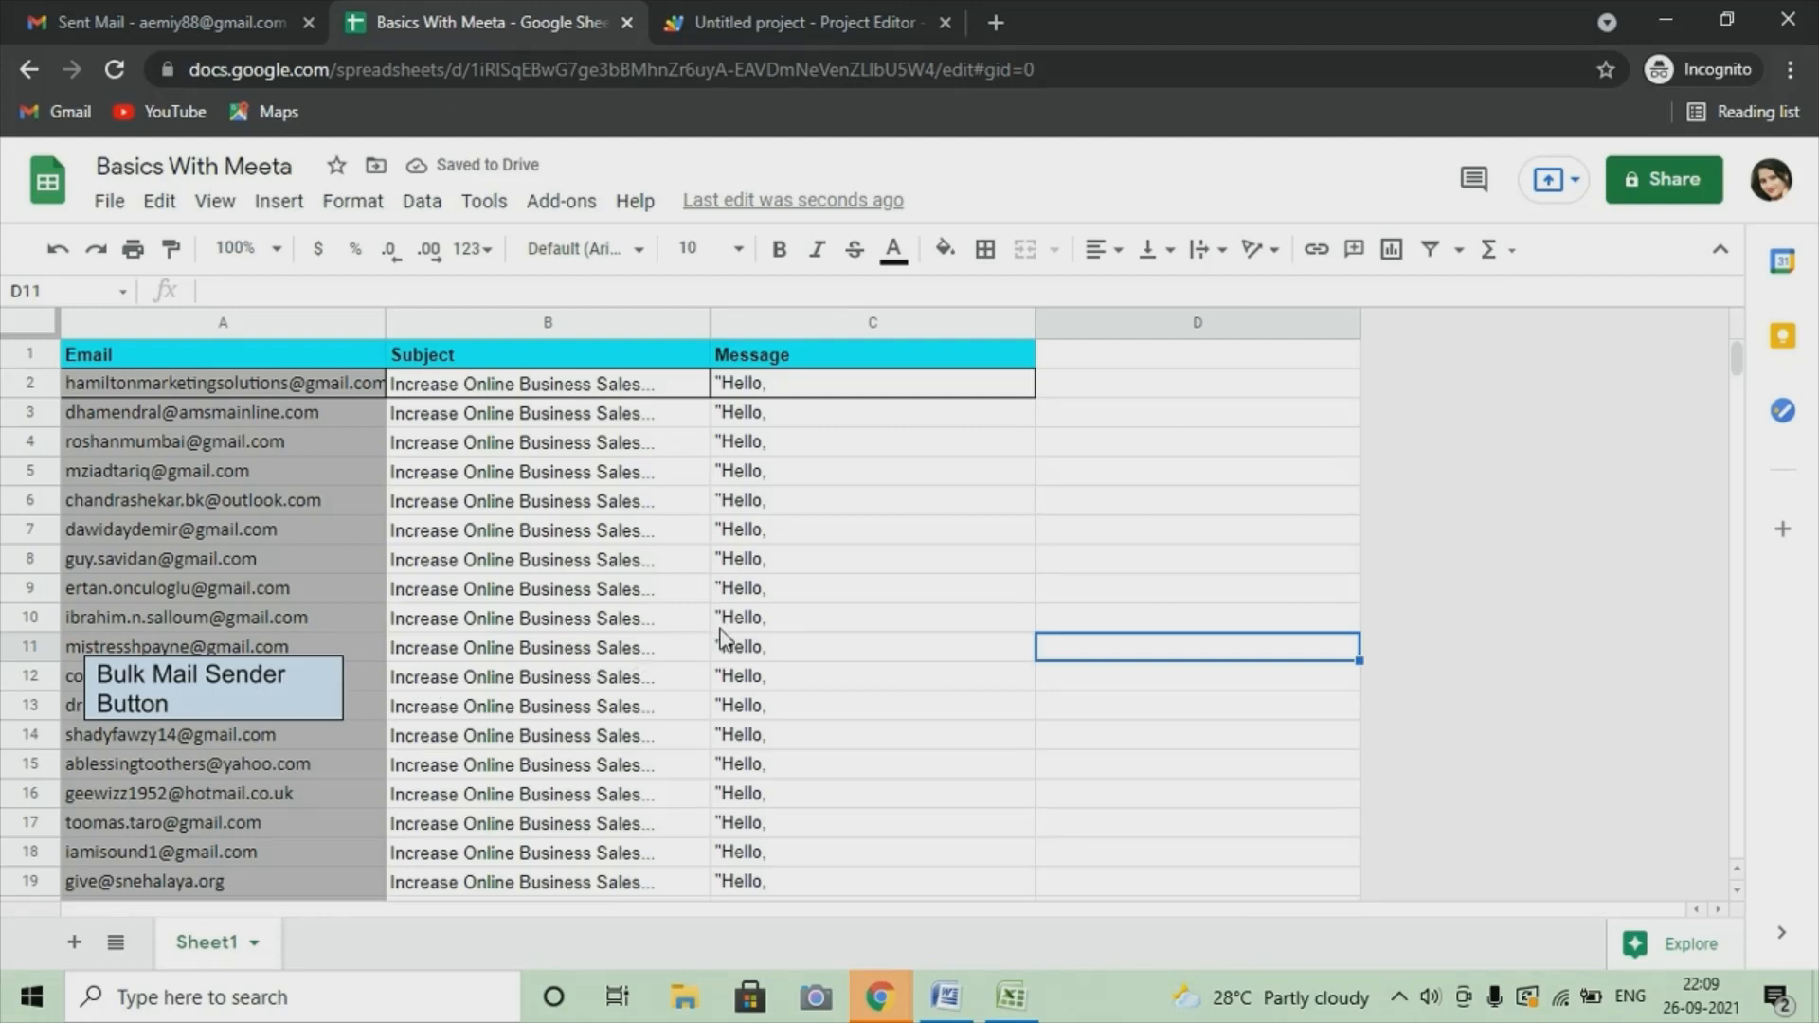
Step: Move the button drawing from column A into the empty column D, around rows 6 to 8
click(159, 684)
mouse_move(160, 684)
mouse_down()
mouse_move(446, 679)
mouse_move(606, 595)
mouse_up()
mouse_move(1019, 576)
mouse_down()
mouse_move(1299, 516)
mouse_move(1563, 569)
mouse_move(1547, 547)
mouse_up()
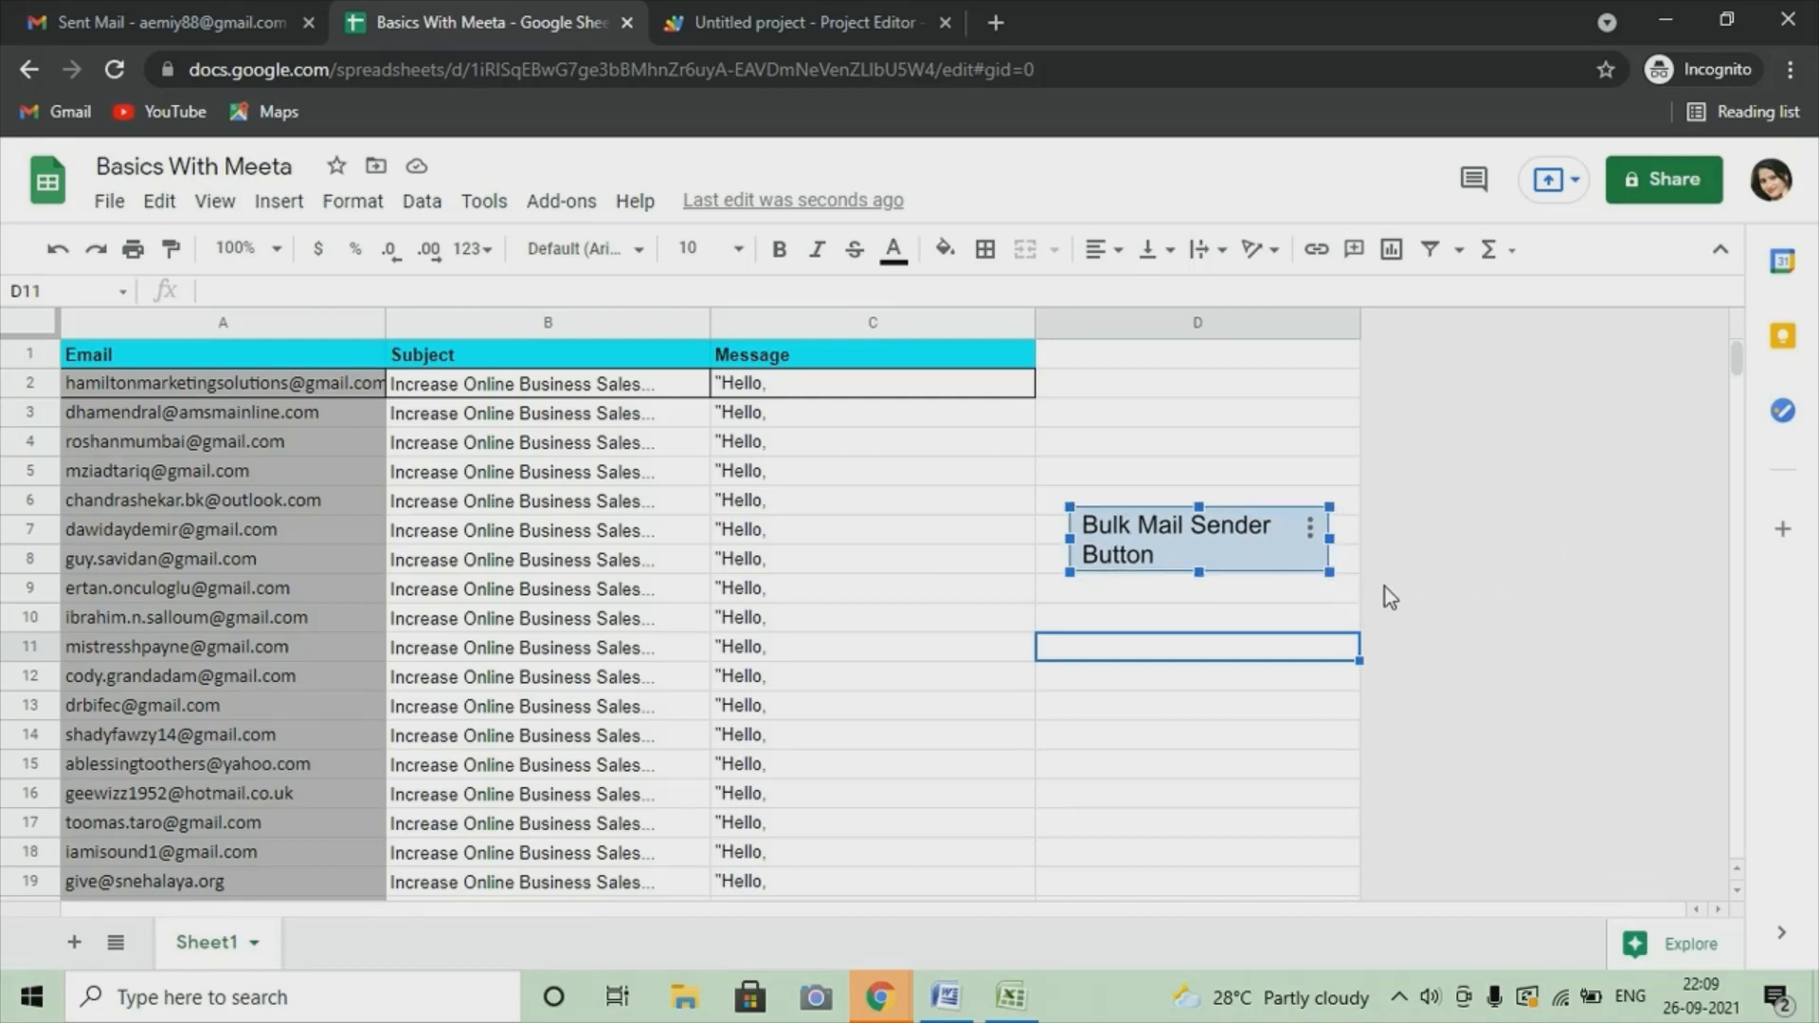
Step: Reopen the button drawing for editing and fill the rectangle with solid yellow
click(1309, 533)
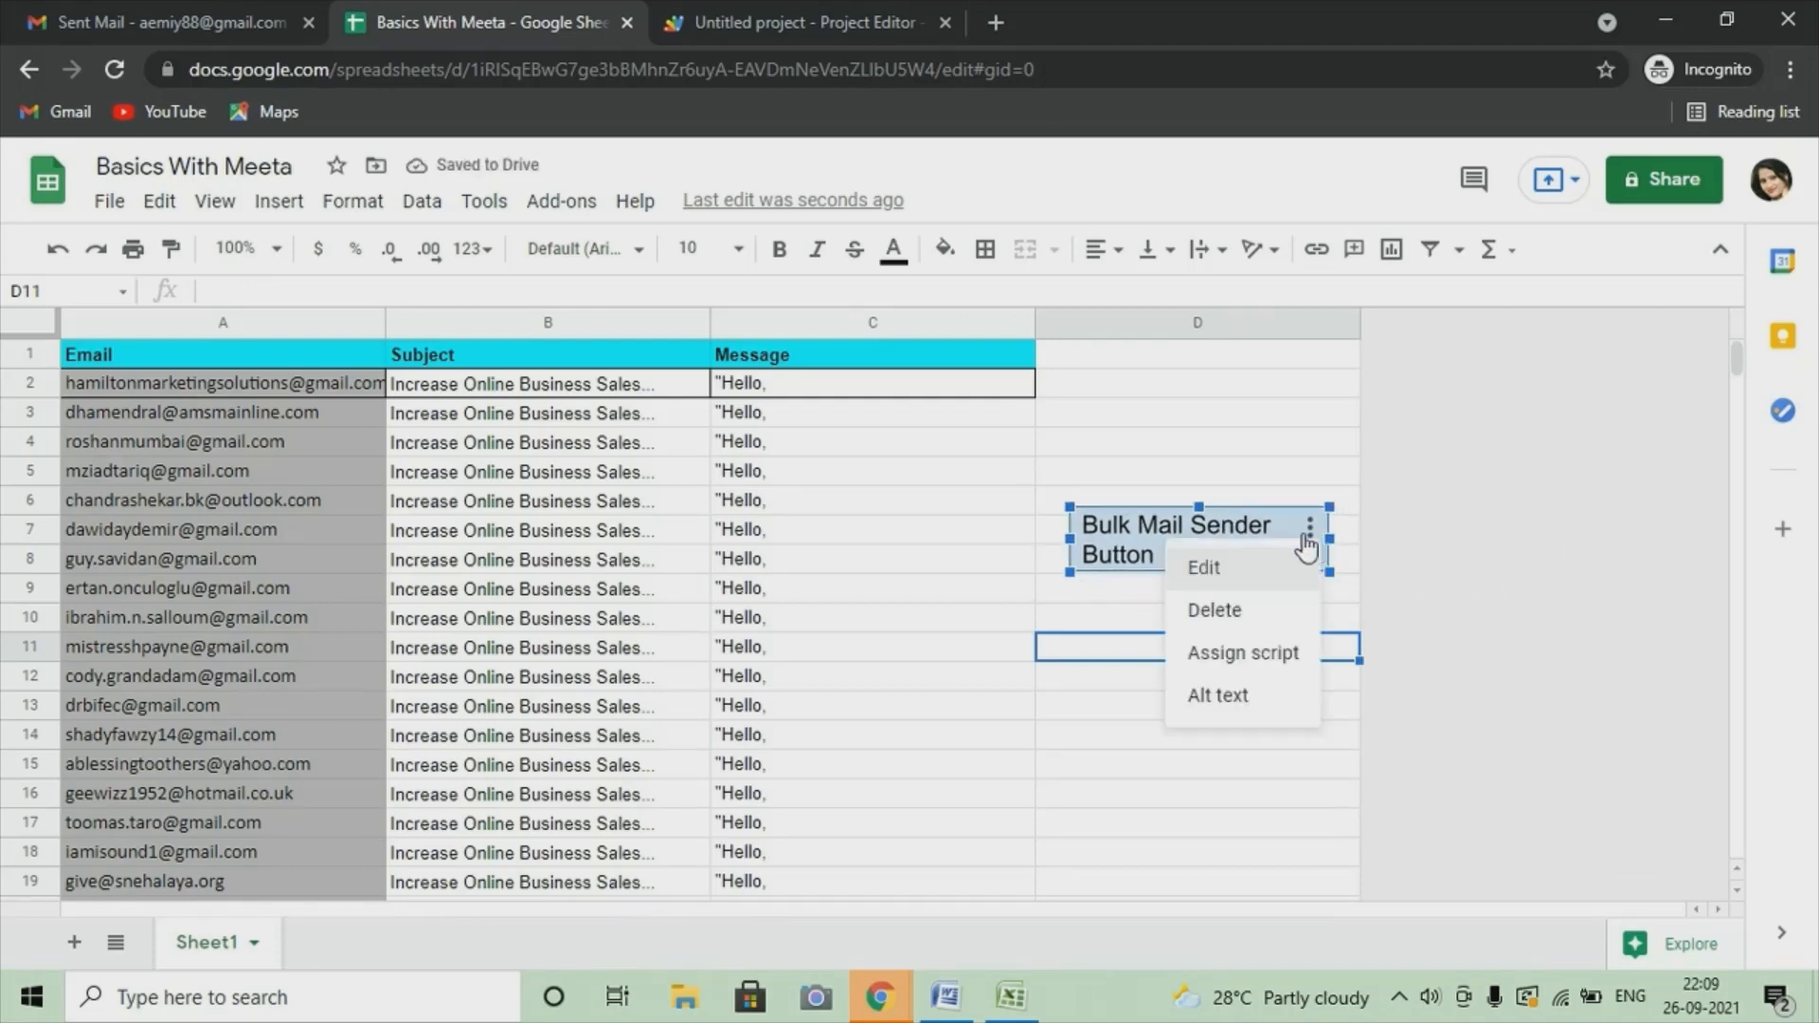
click(1230, 574)
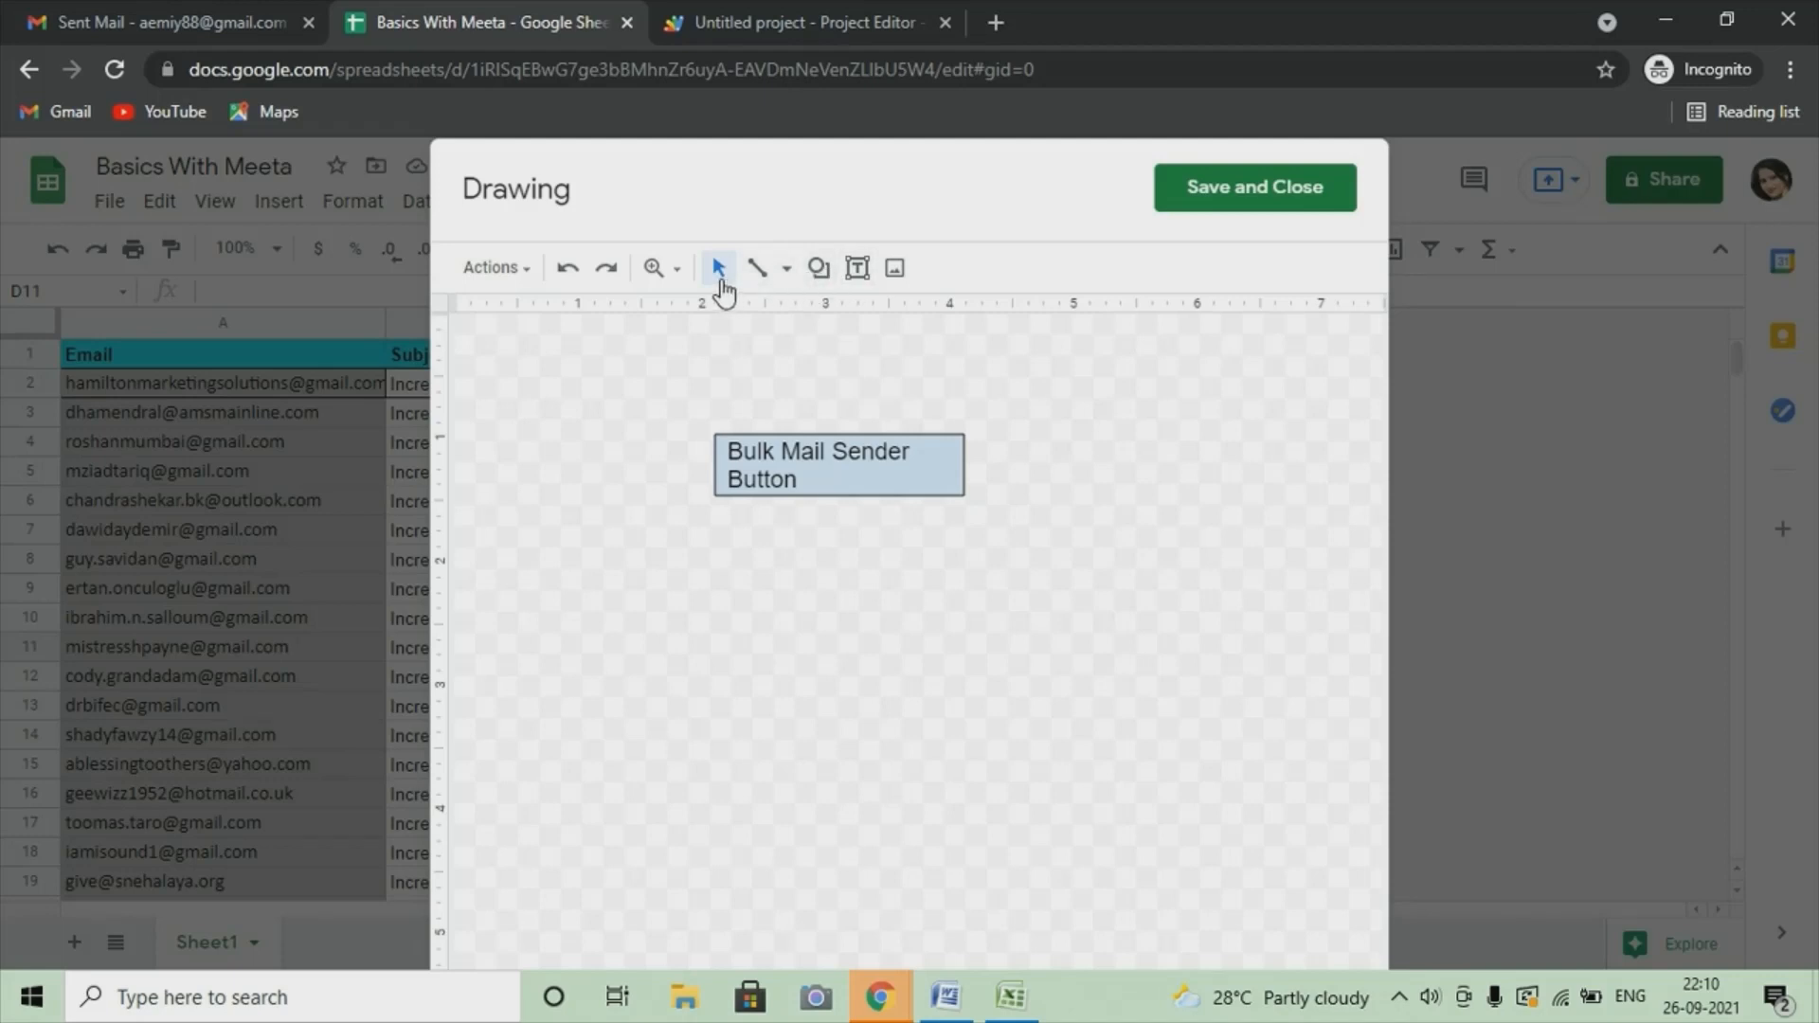
click(785, 272)
click(987, 379)
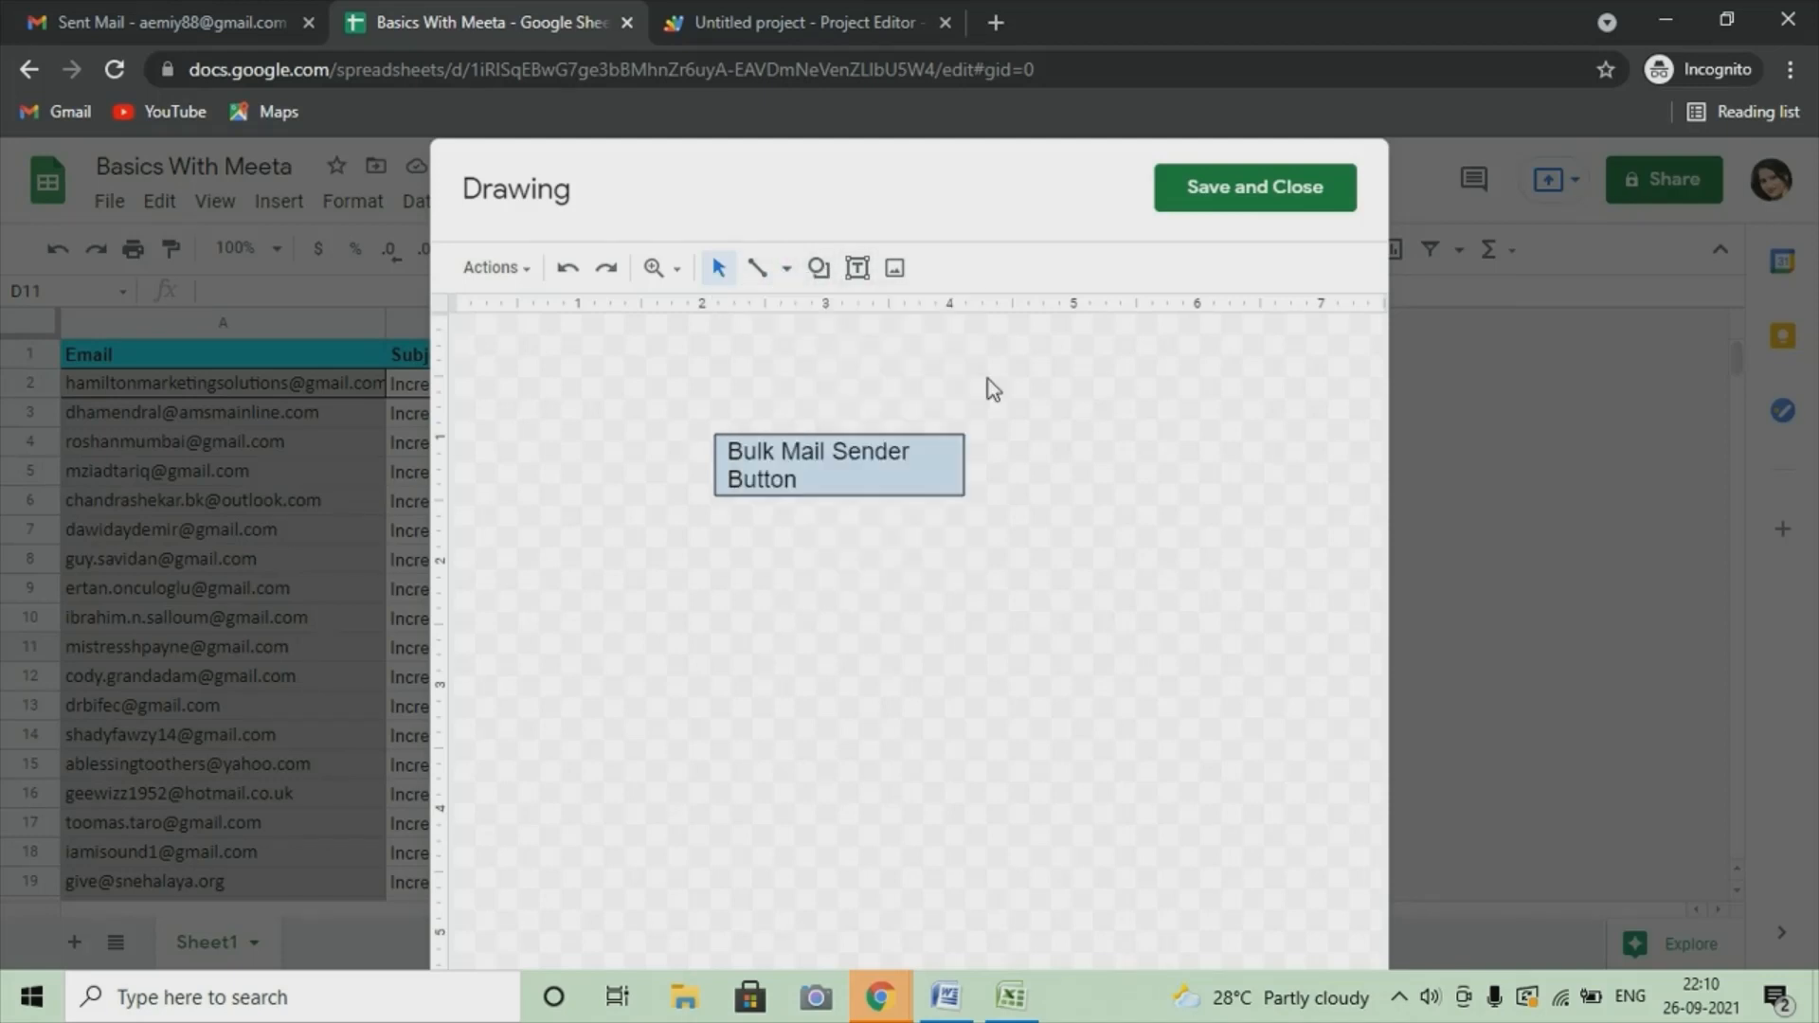
click(877, 487)
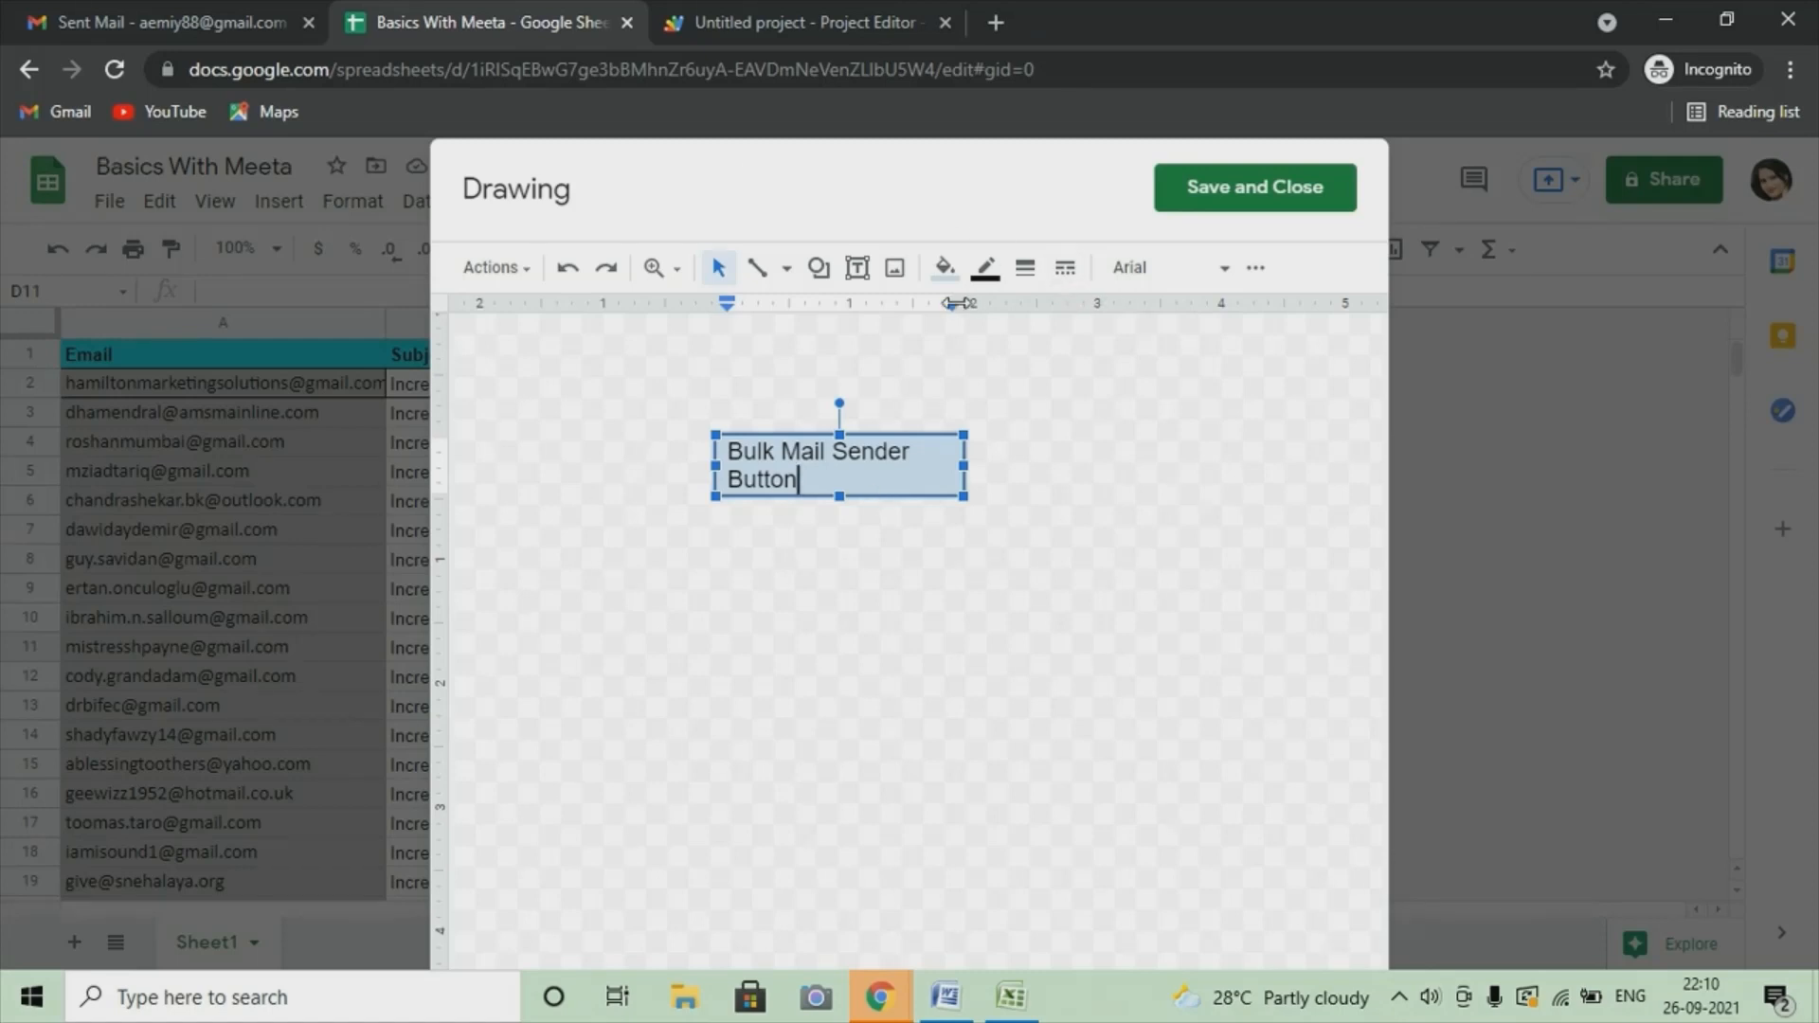
click(949, 275)
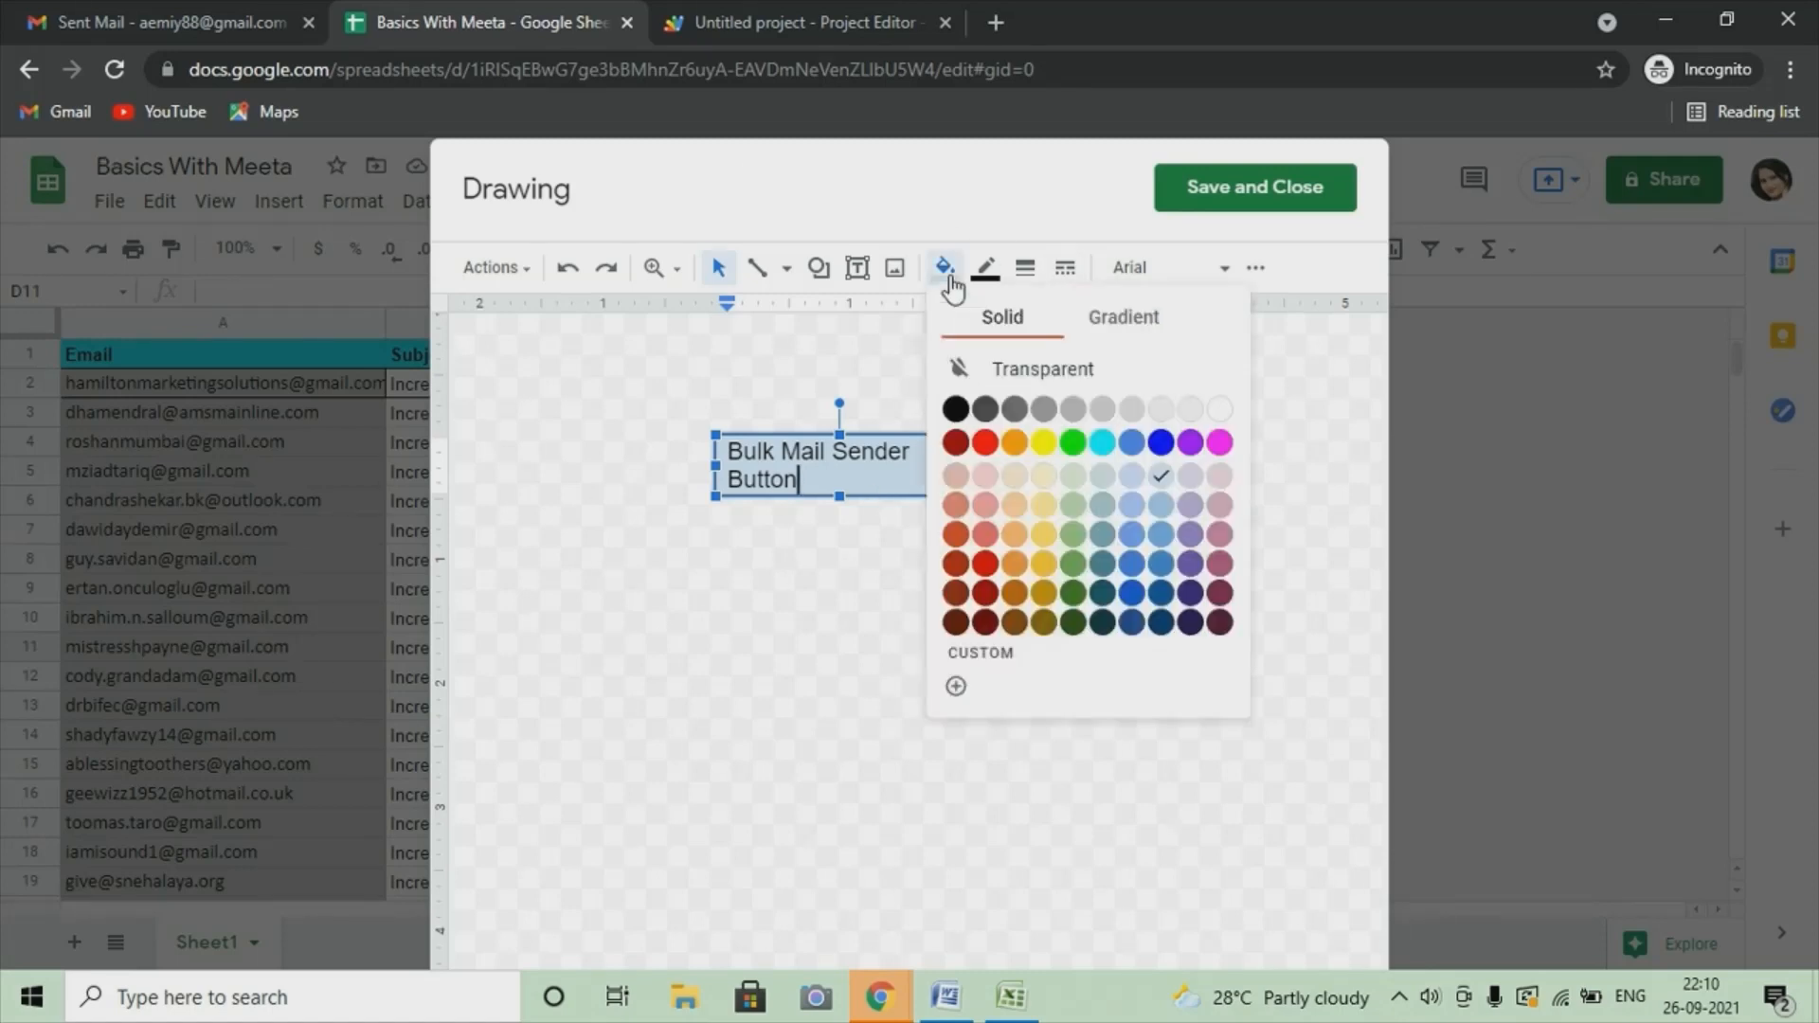
click(1050, 451)
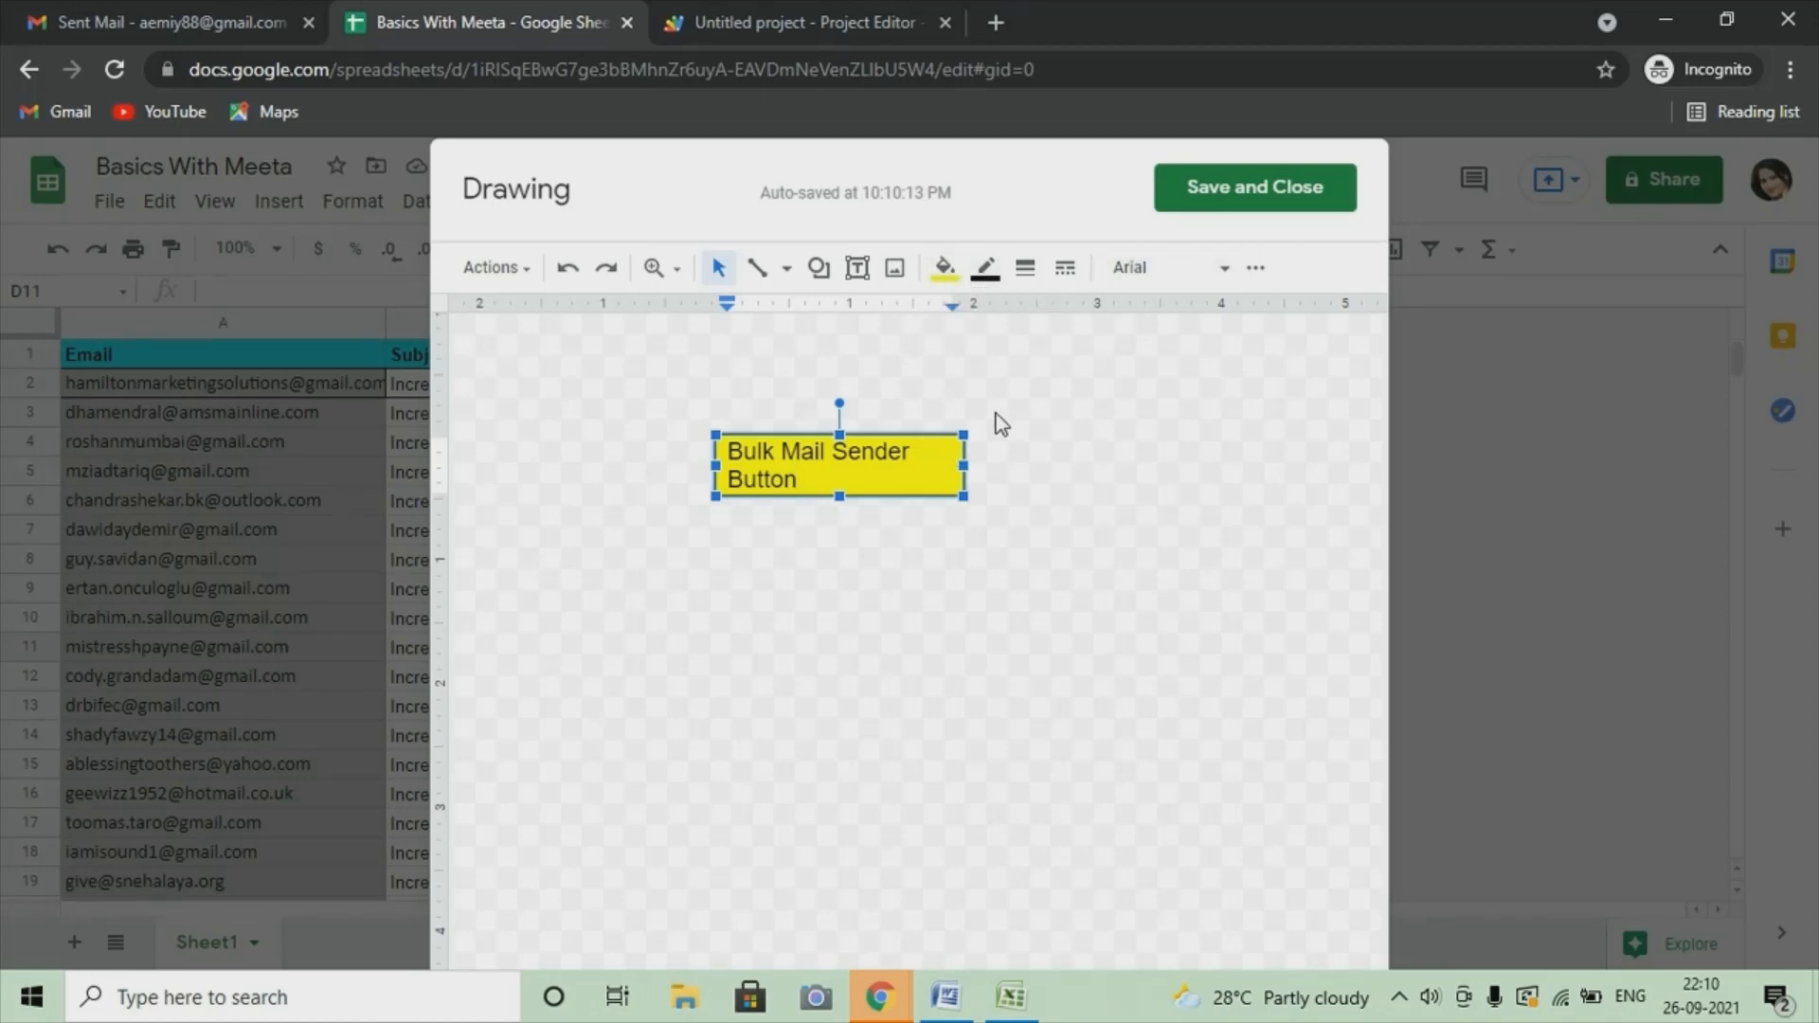
Step: Enlarge the rectangle to about 2.2 by 0.6 inches, set its label's font size to 15, and save the drawing
click(1258, 270)
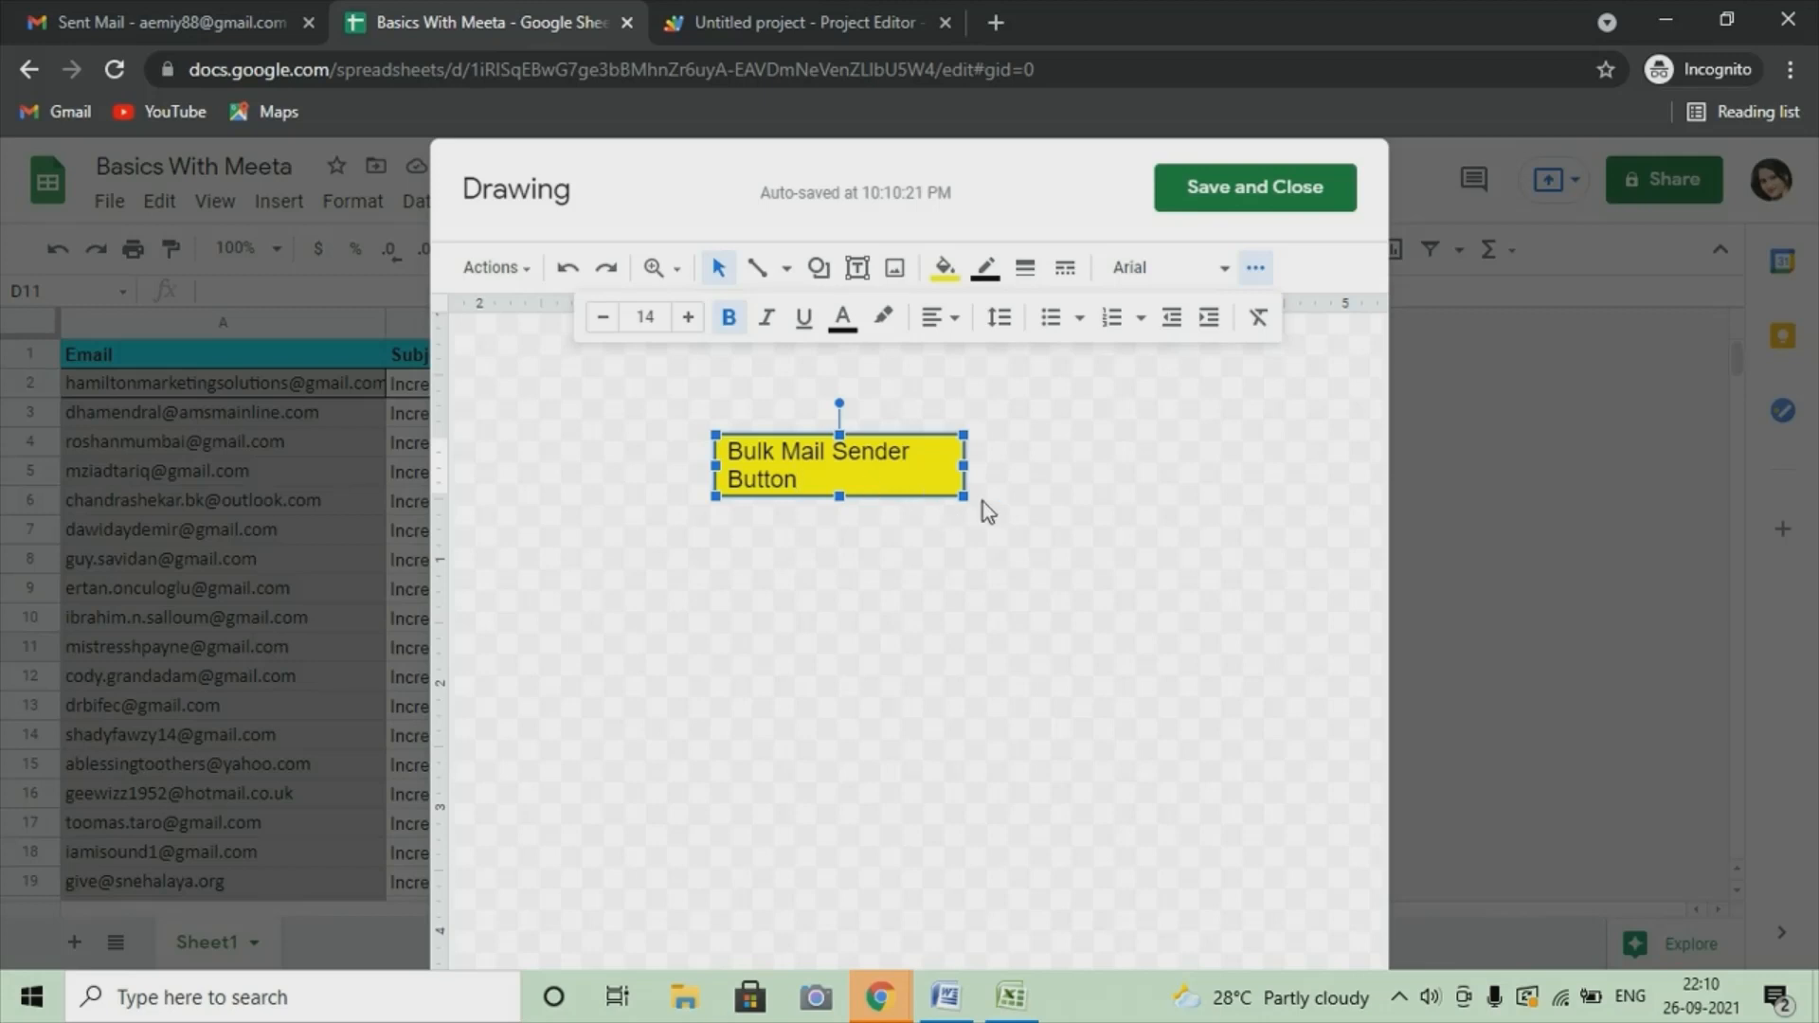
drag(962, 494, 984, 505)
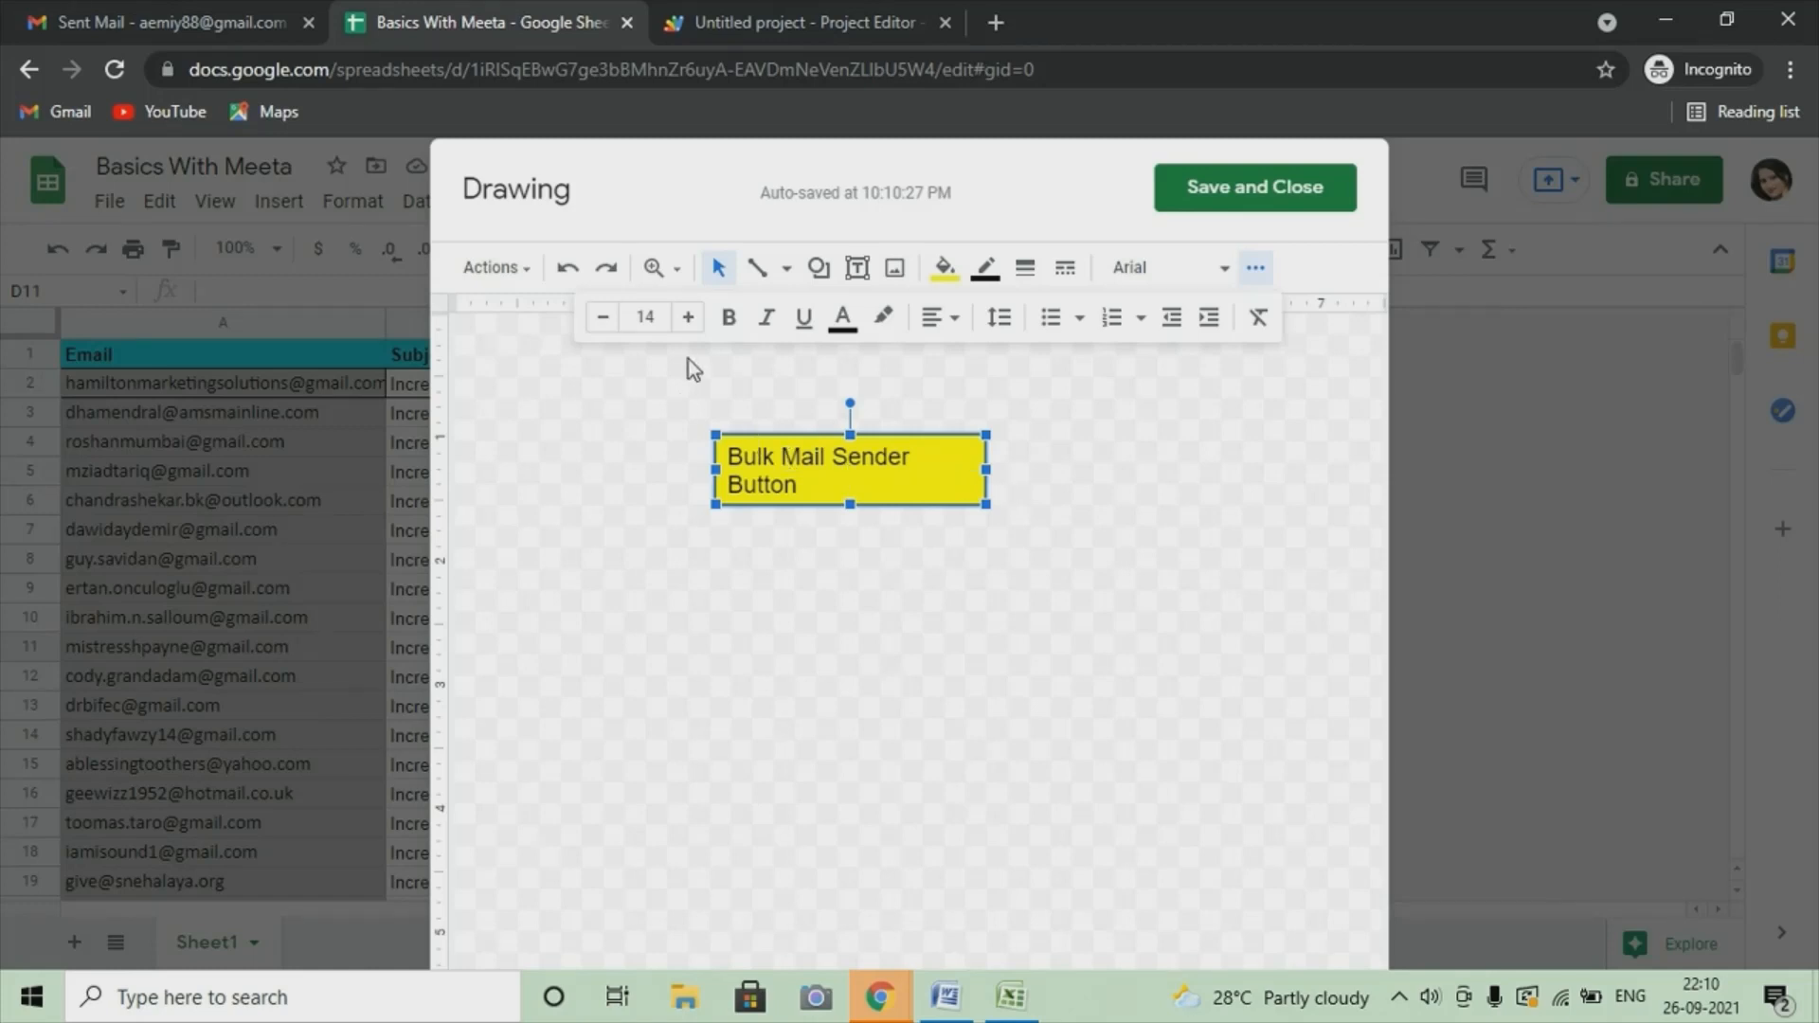
click(689, 319)
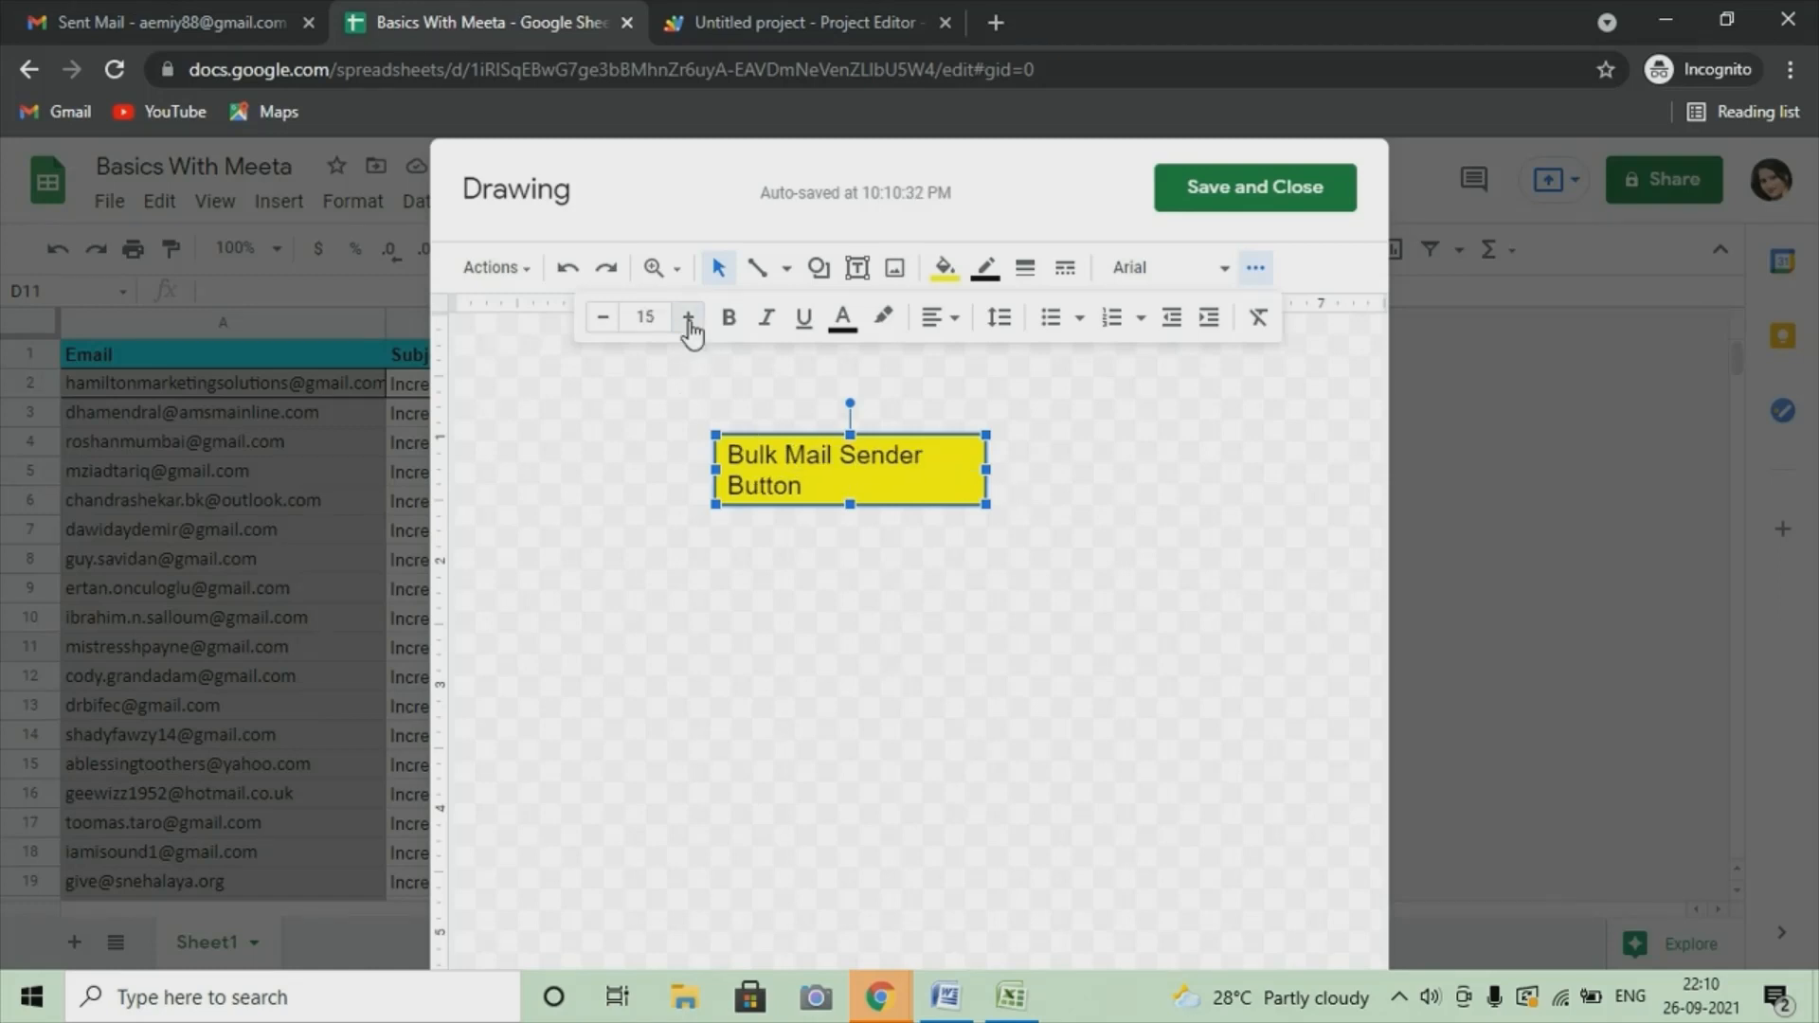
click(1192, 462)
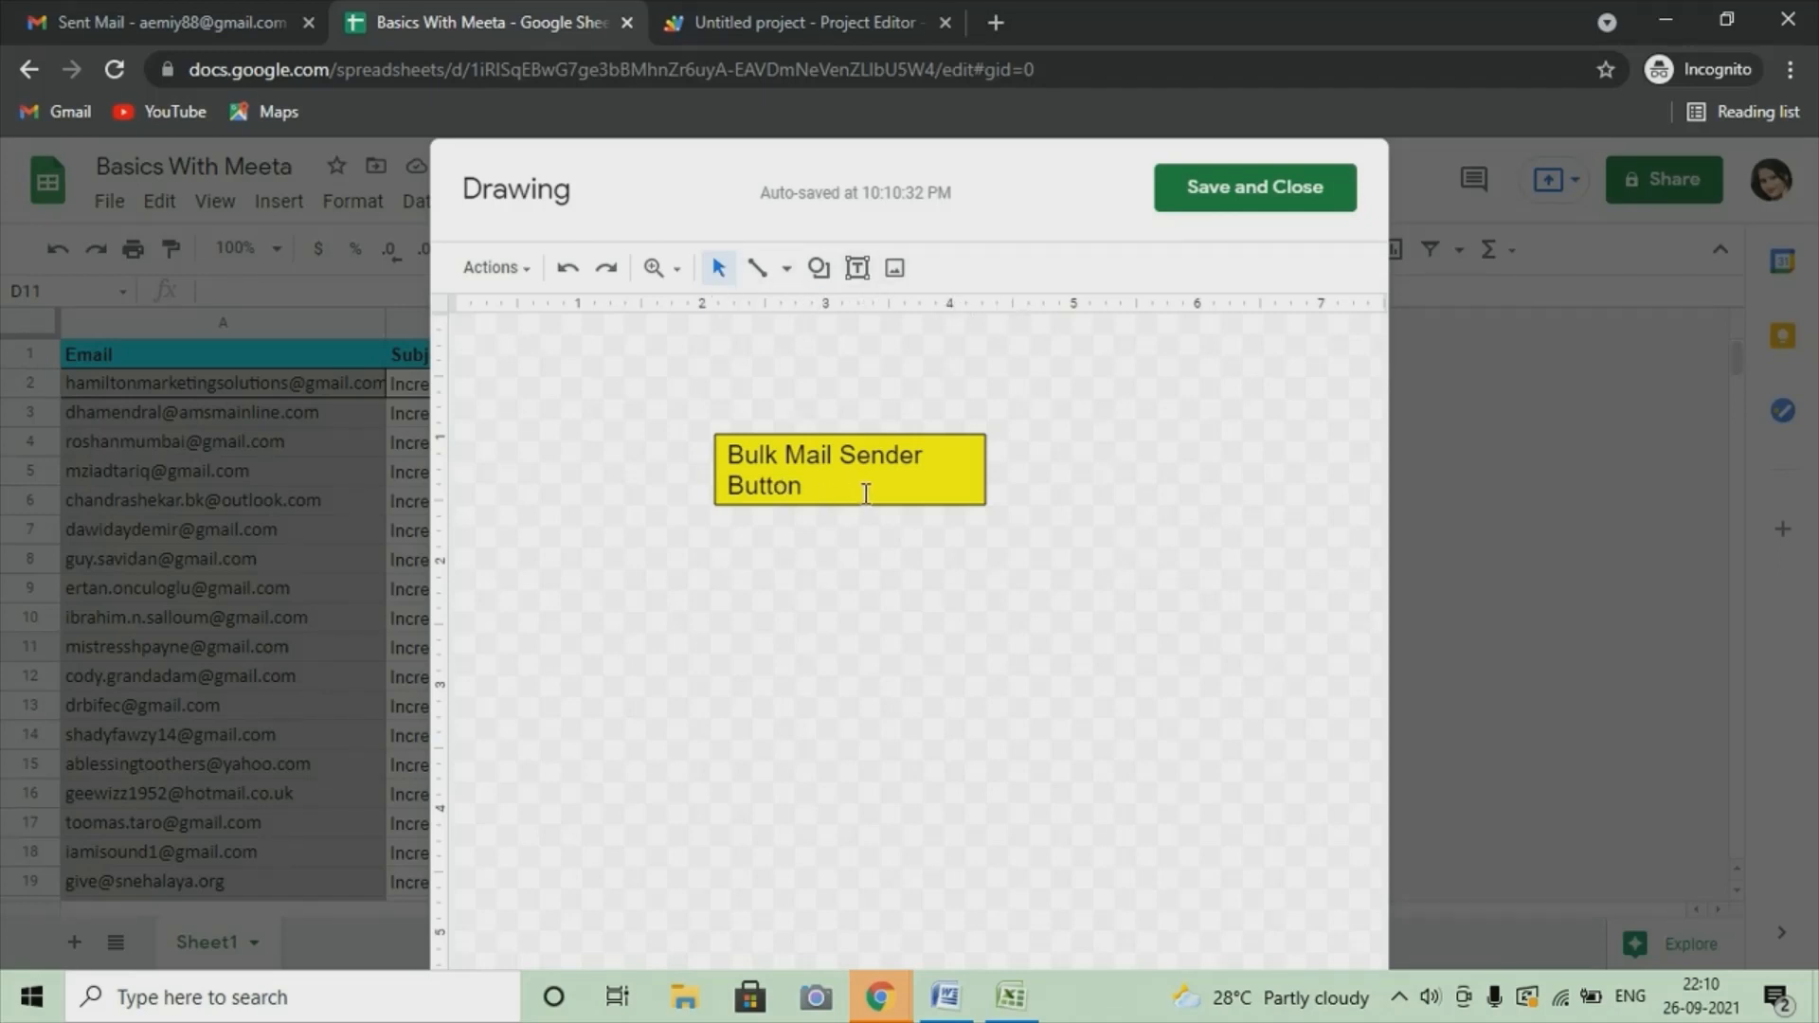
click(1232, 194)
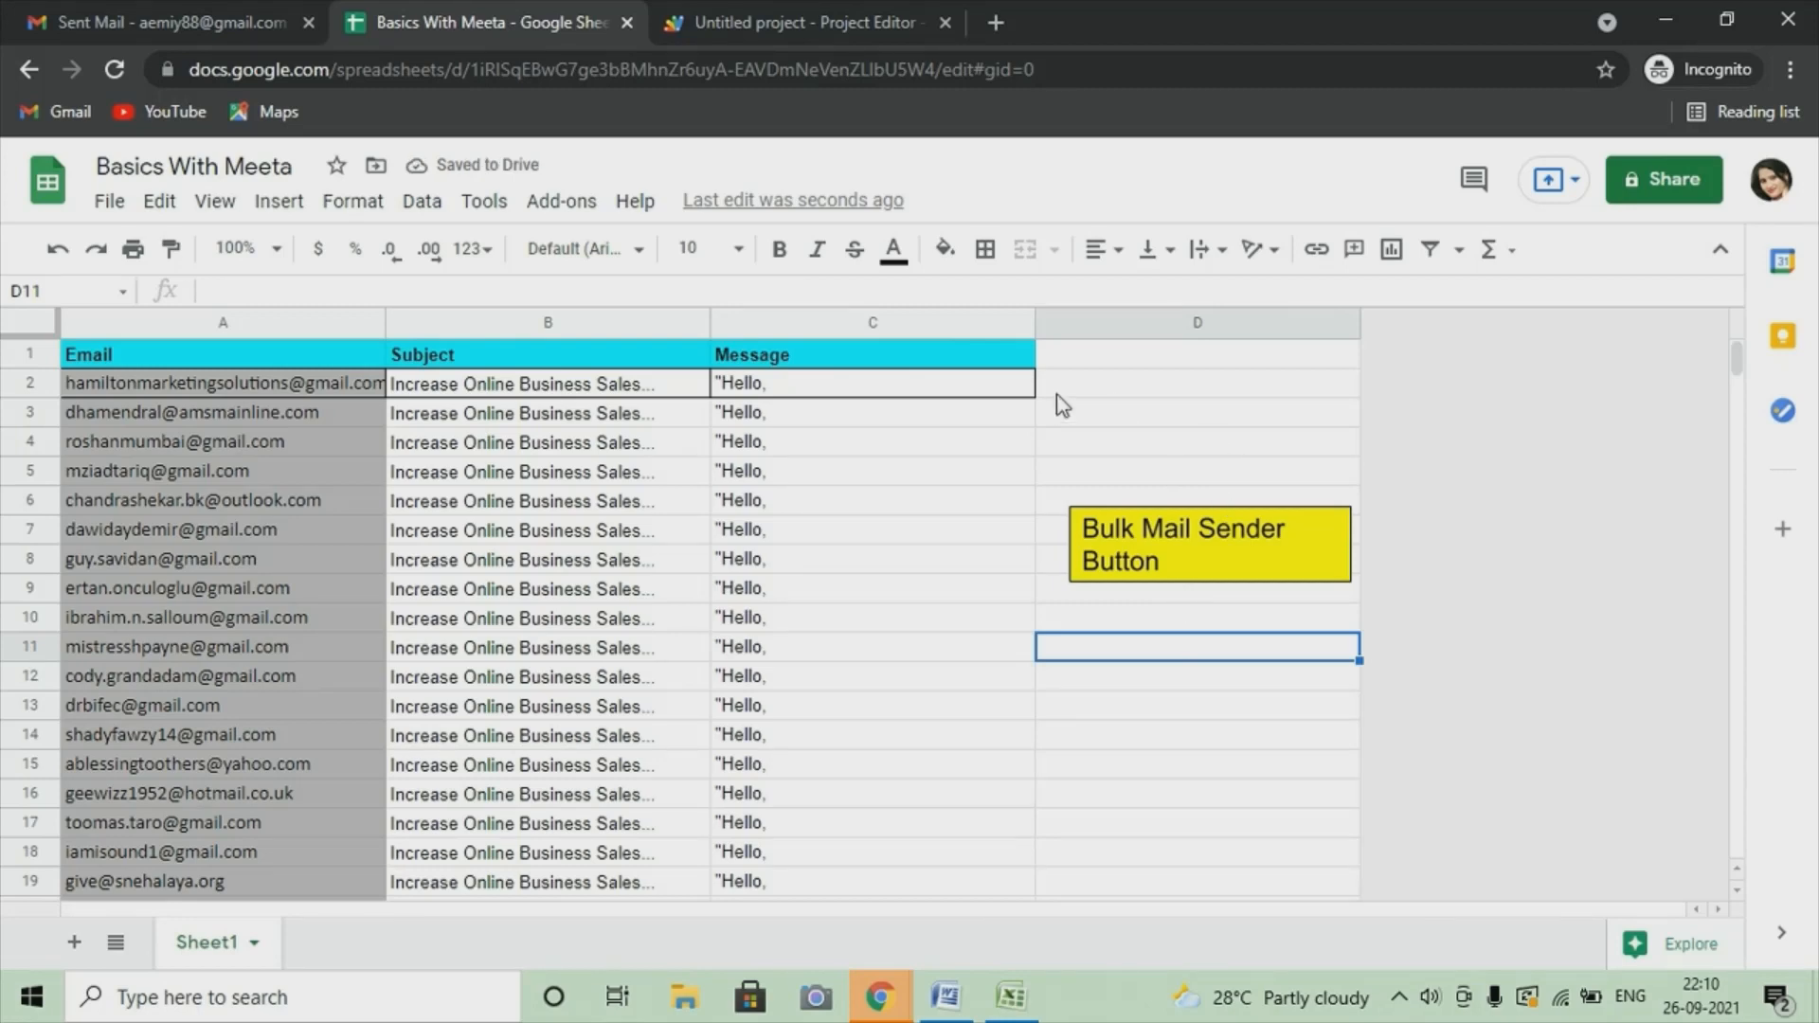
Step: Copy the function name BulkMailSender from the code in the Apps Script editor
click(763, 28)
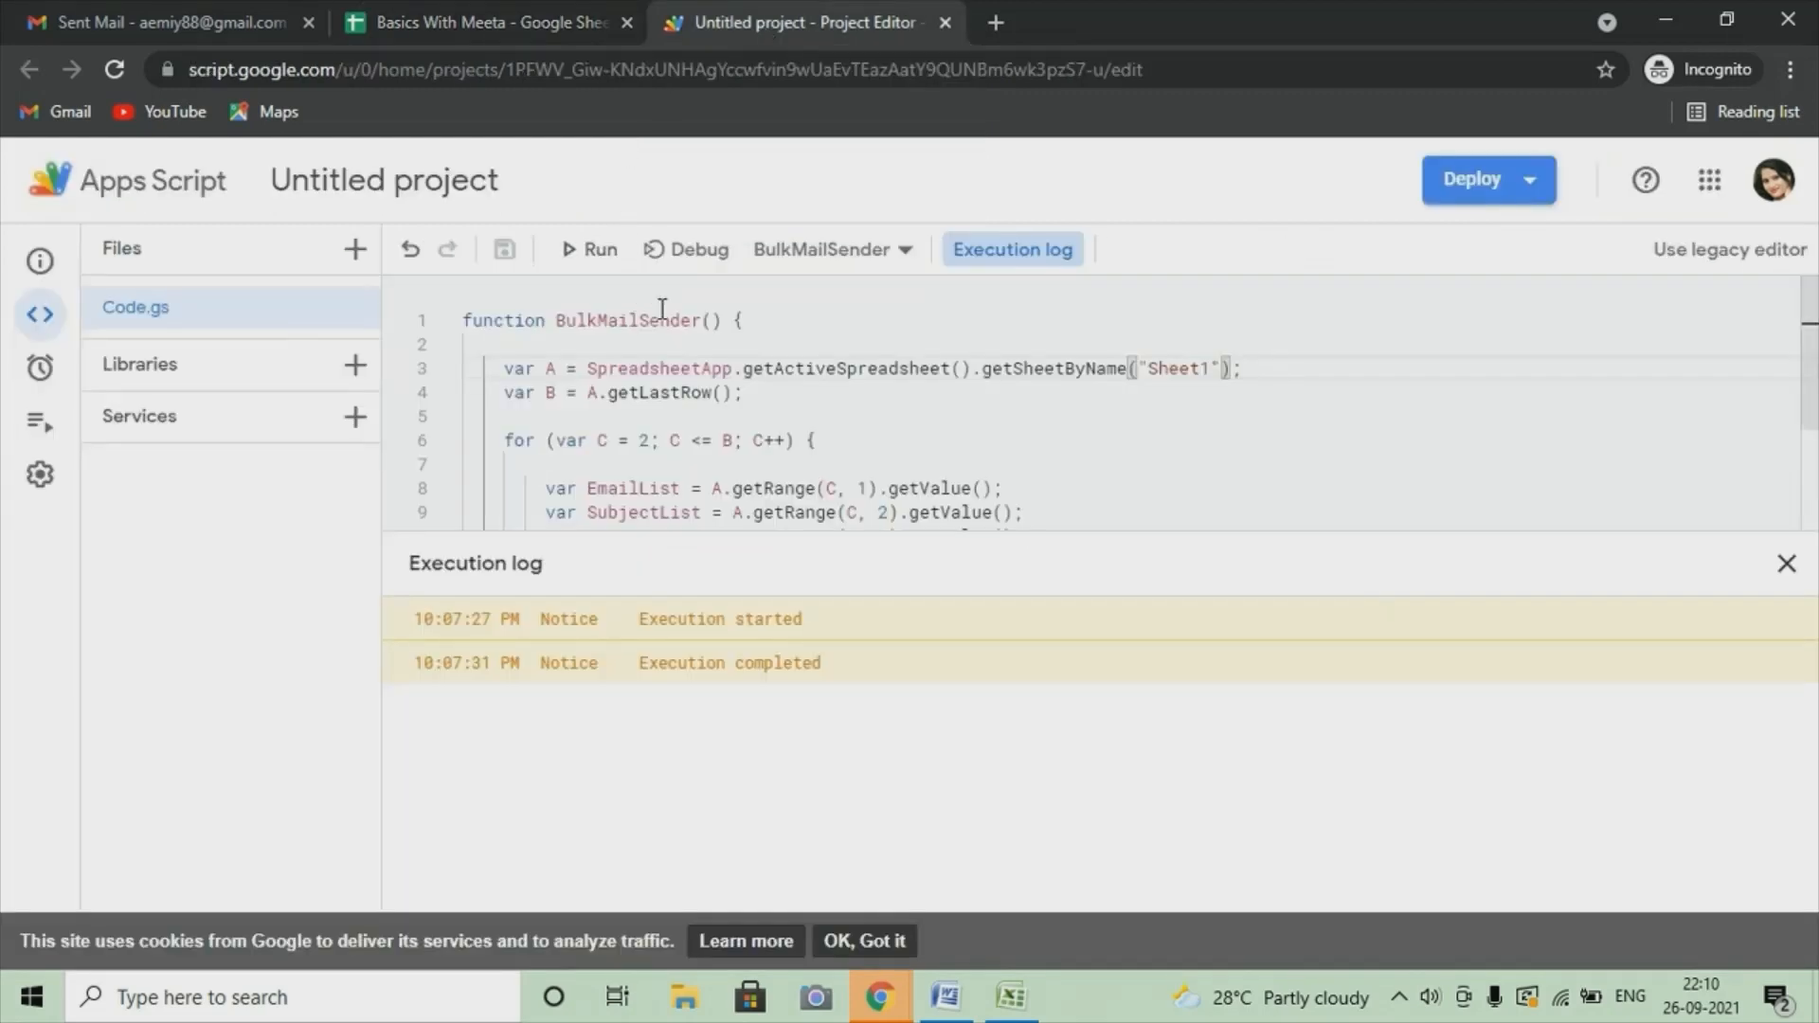
double_click(588, 320)
key(ctrl+c)
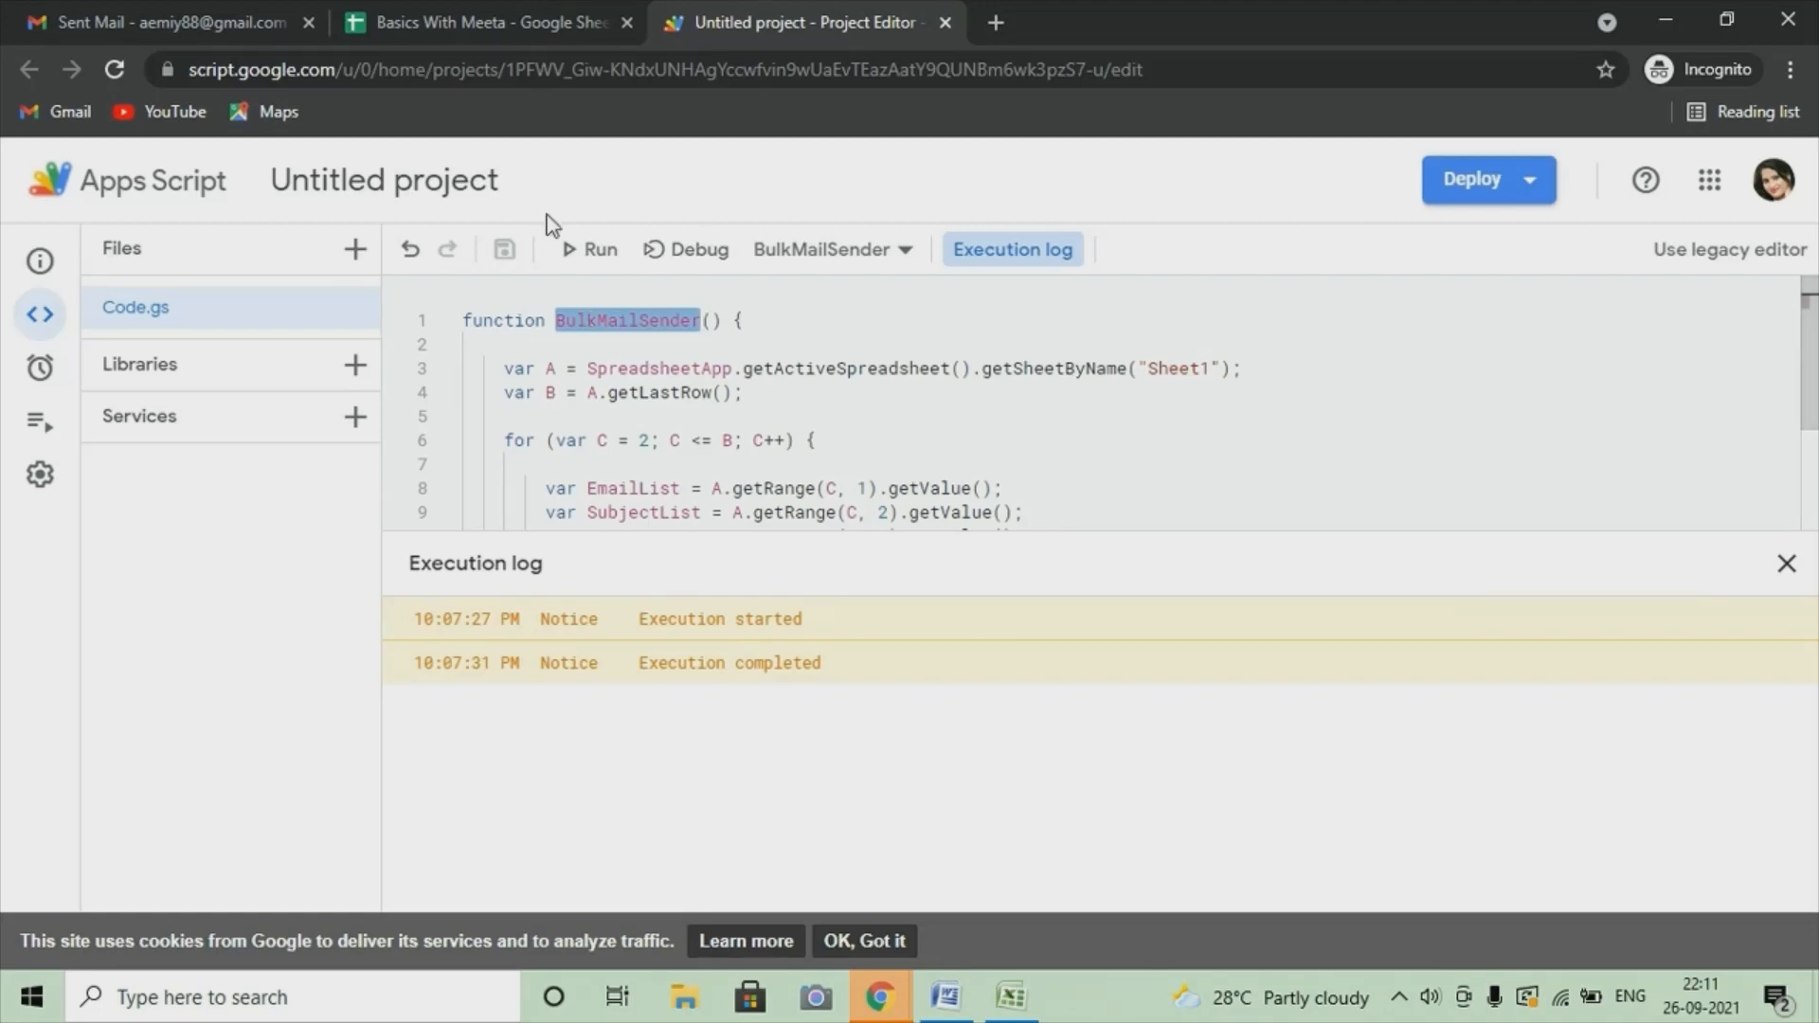
Step: Return to the spreadsheet and assign the copied script name BulkMailSender to the yellow button in column D
click(482, 19)
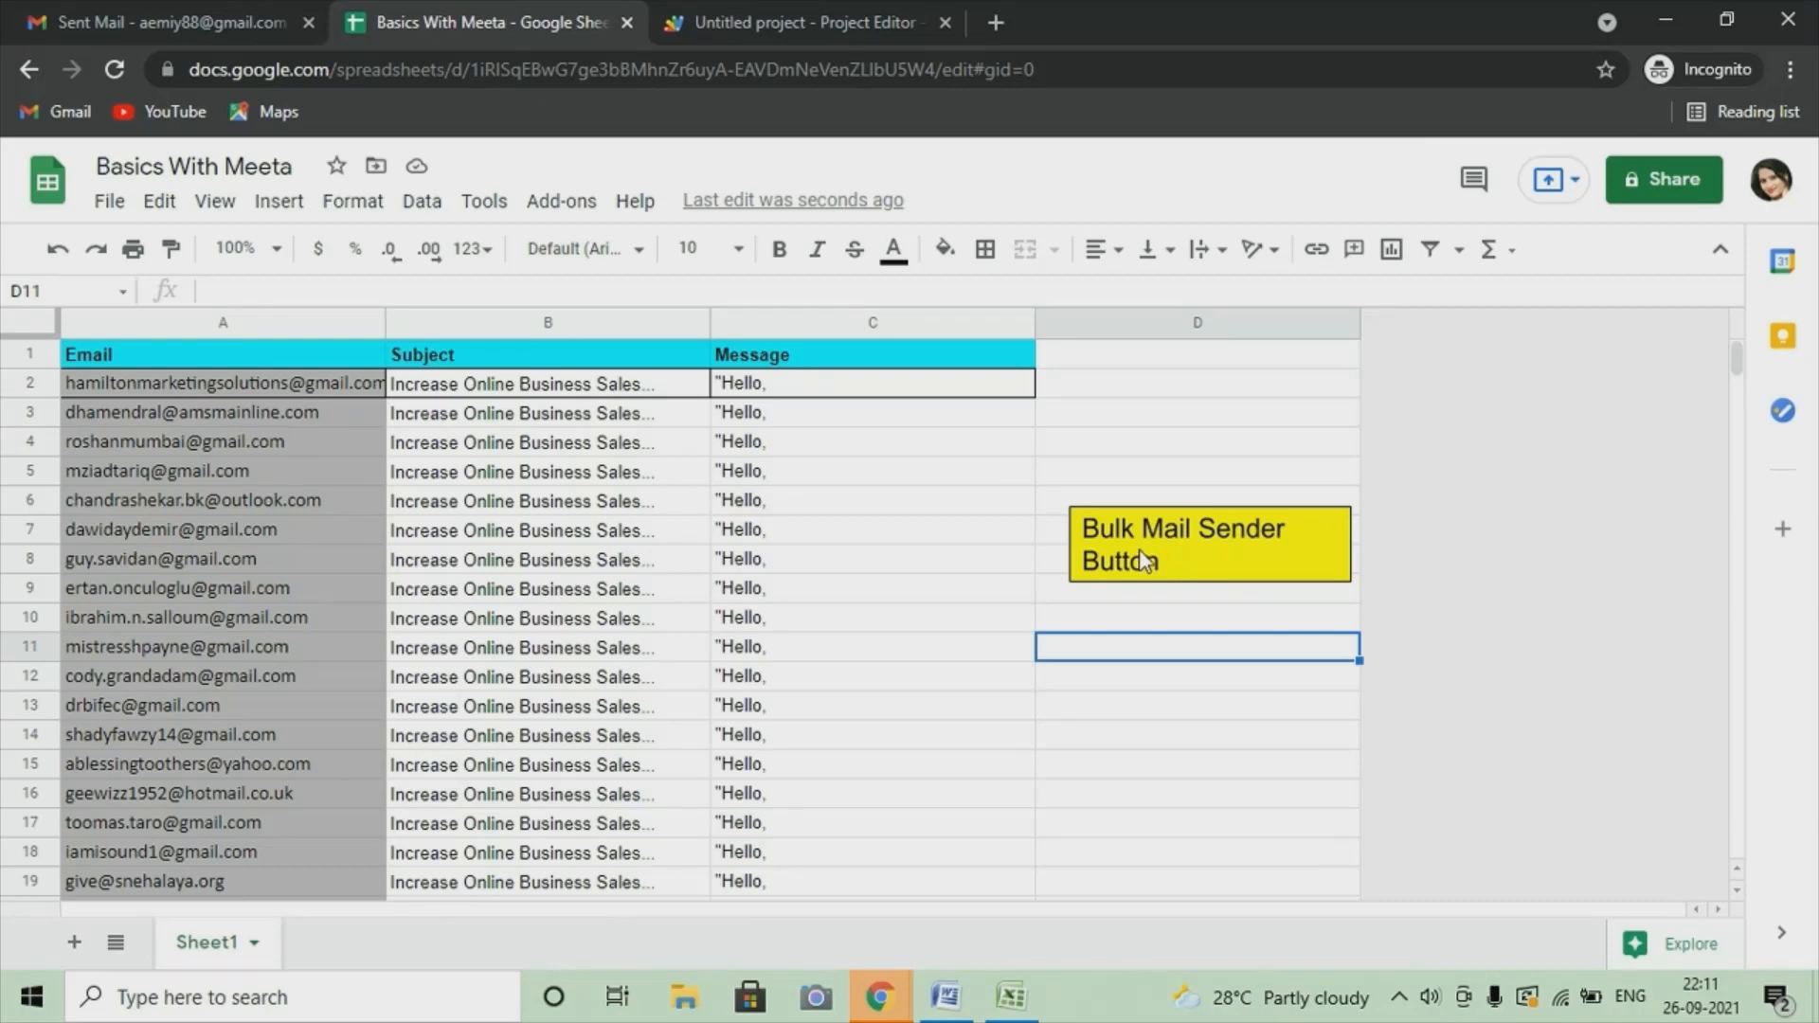
click(1205, 542)
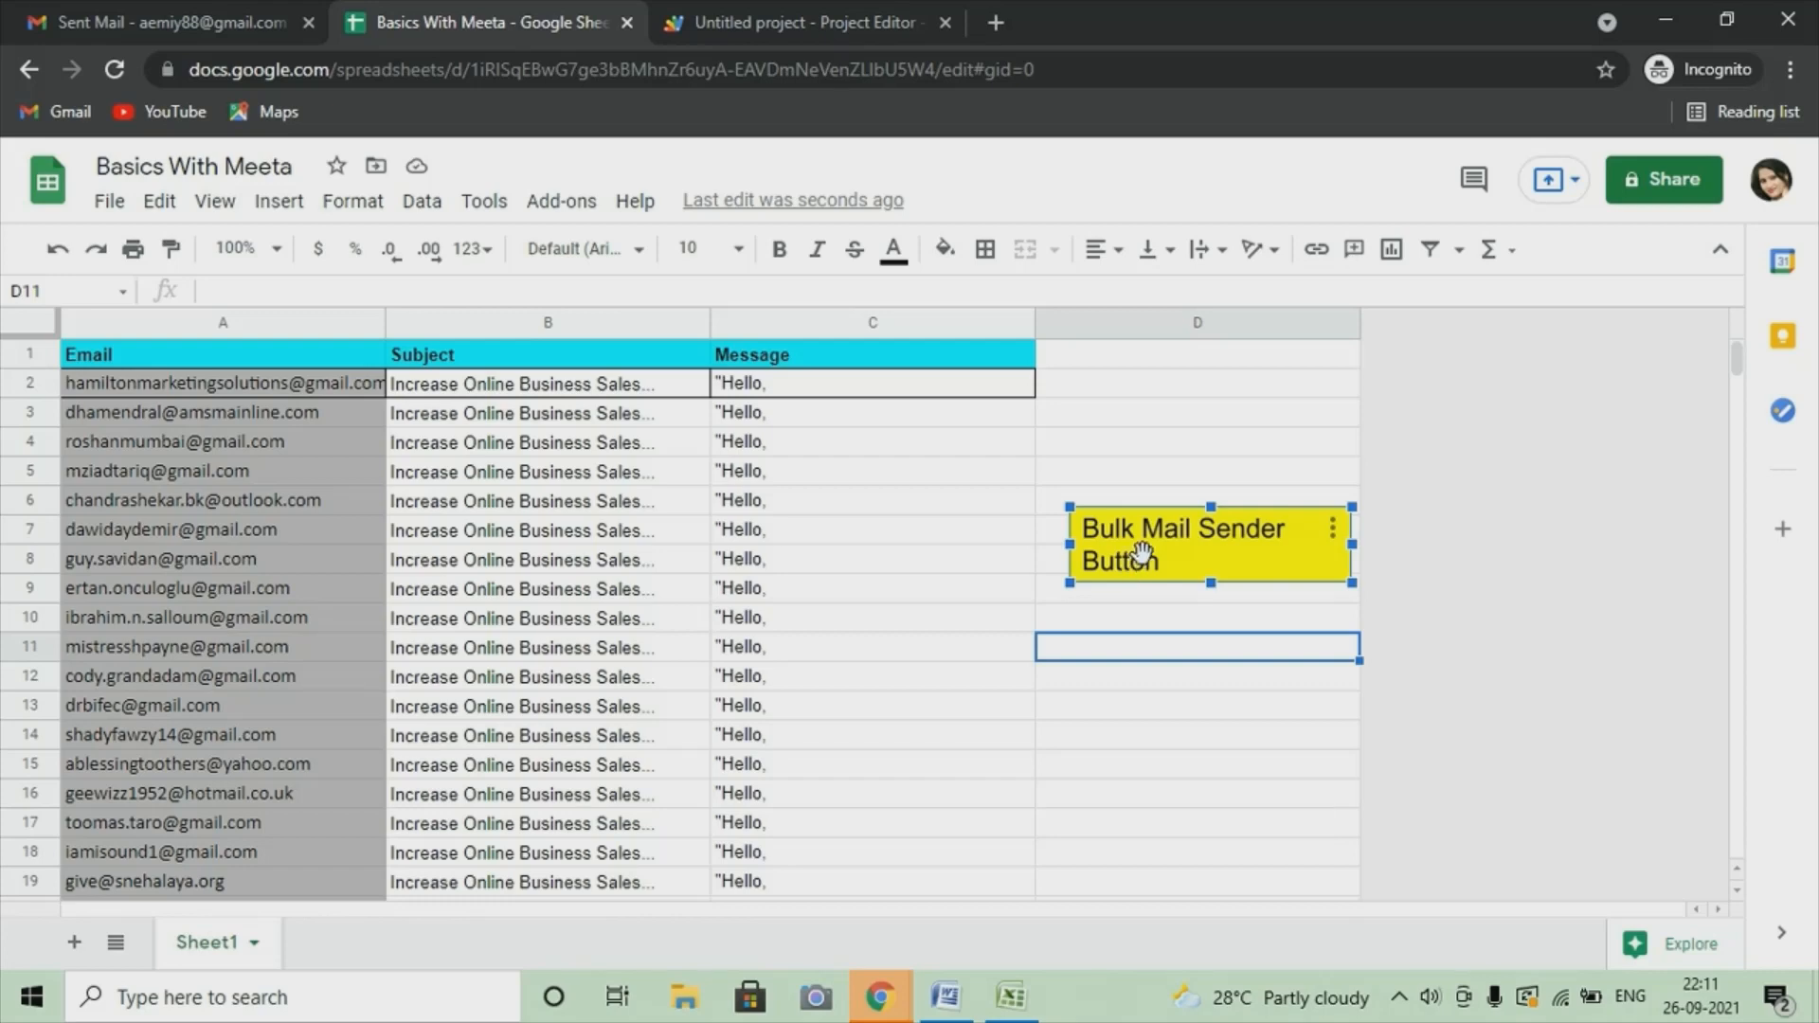
click(1333, 535)
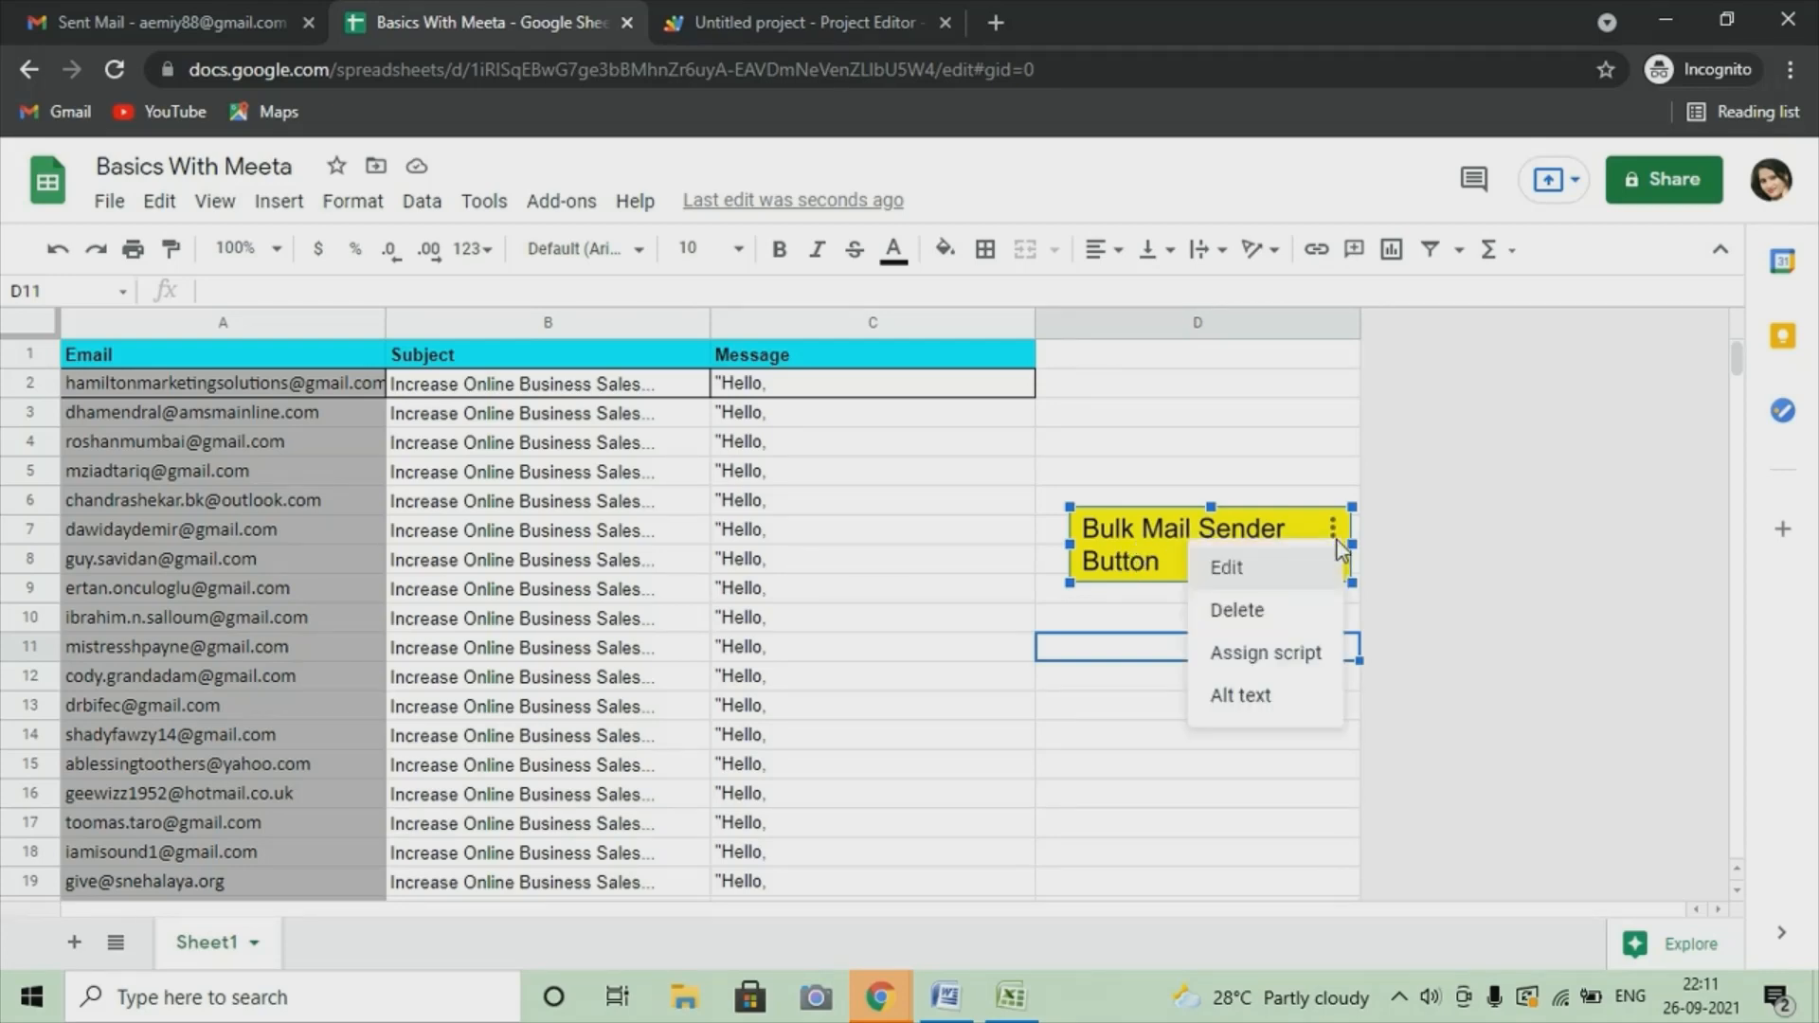
click(1264, 663)
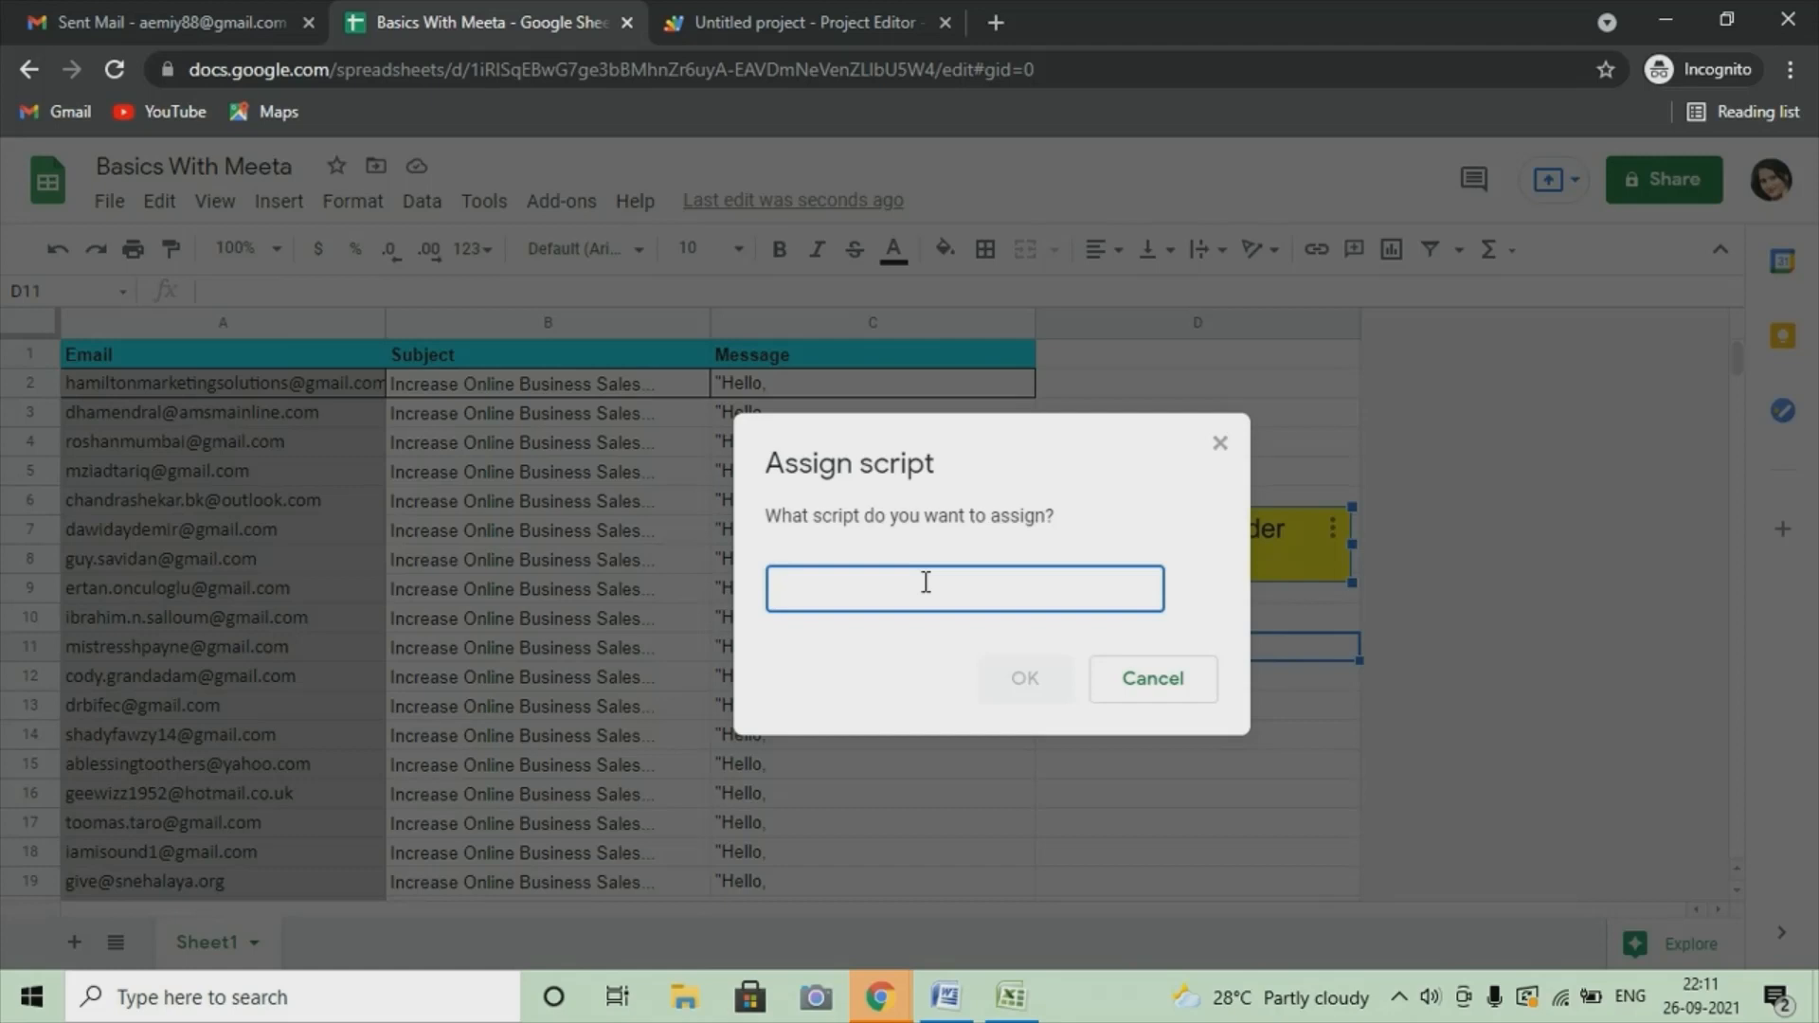
key(ctrl+v)
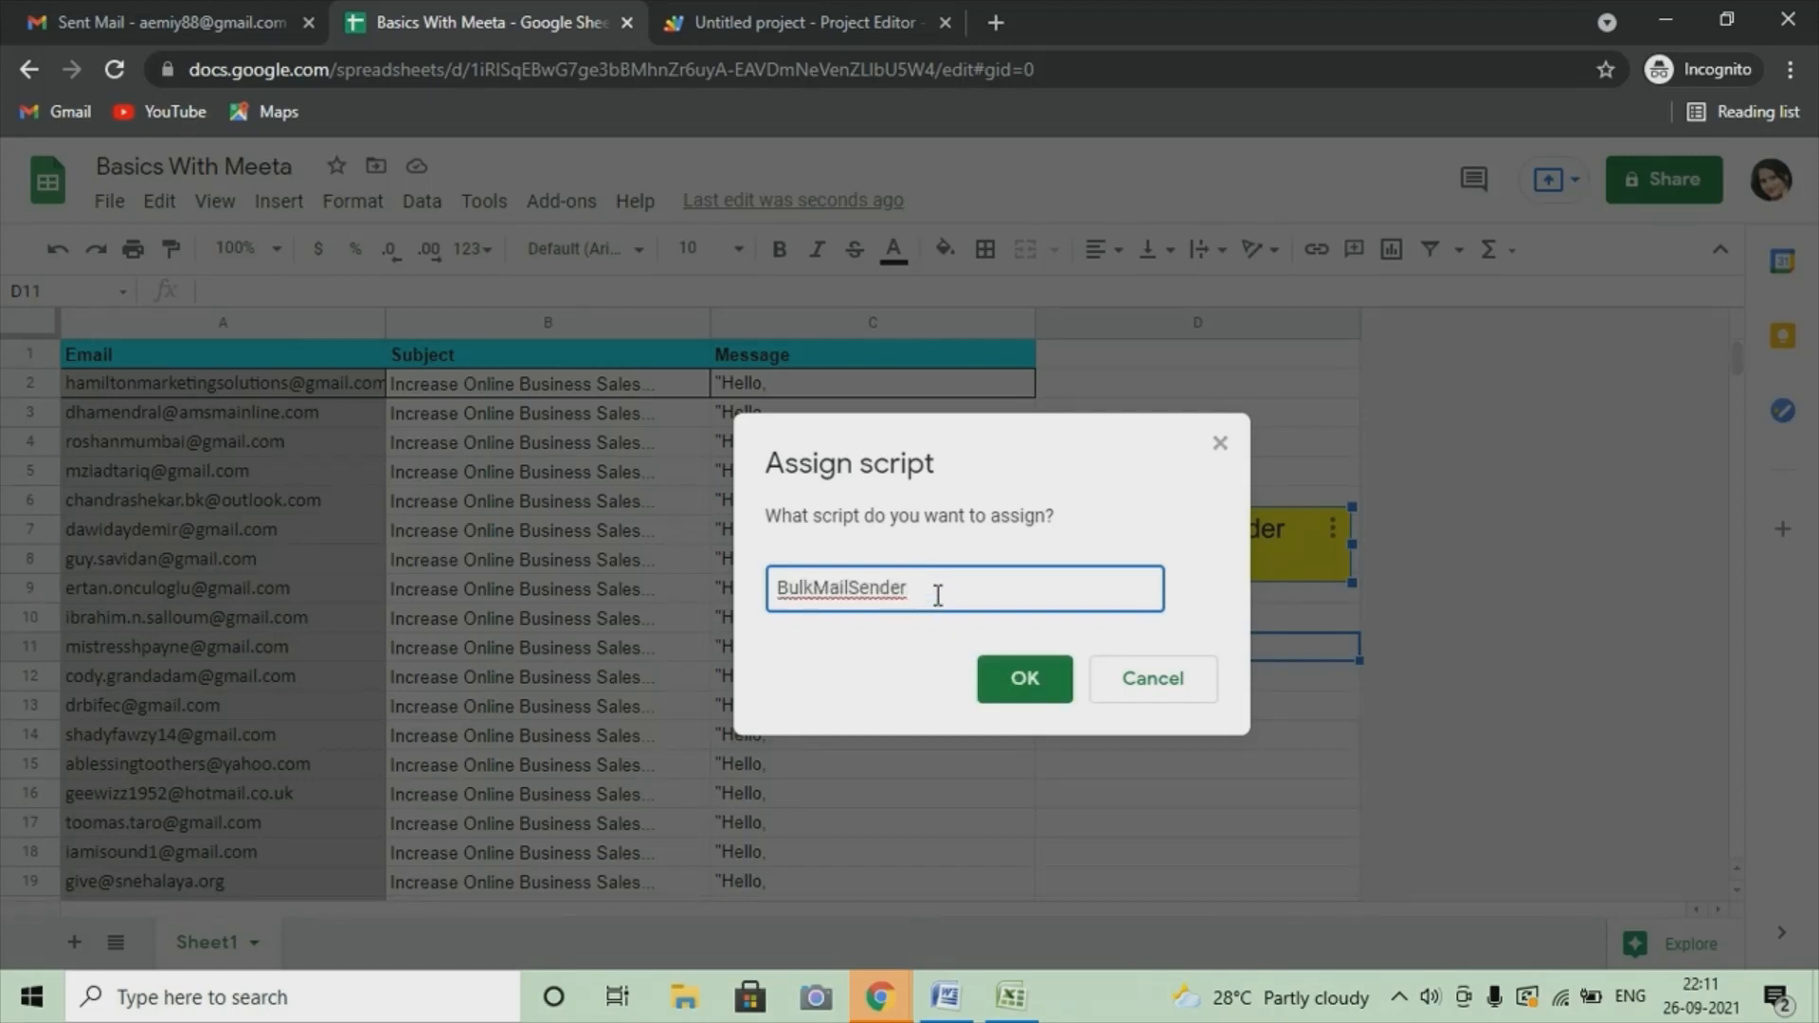
click(1023, 679)
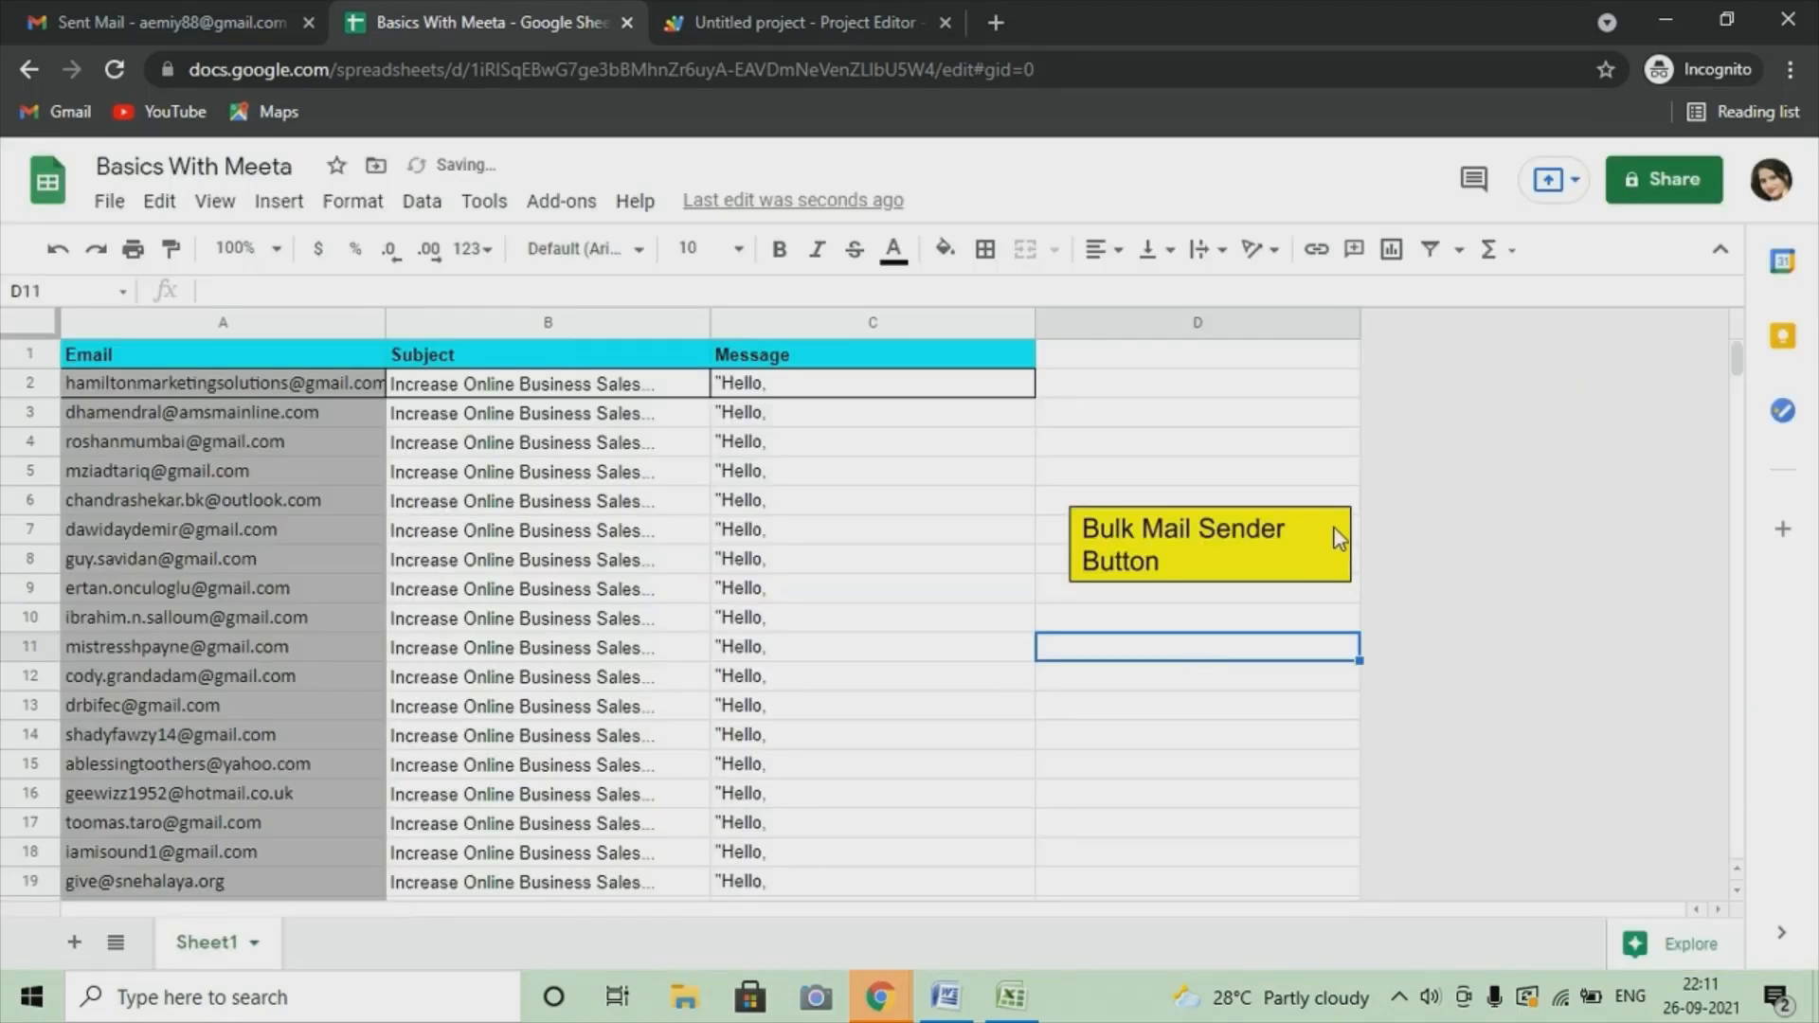
Step: Review the script assignment of the yellow button and keep BulkMailSender as the assigned script
right_click(1215, 567)
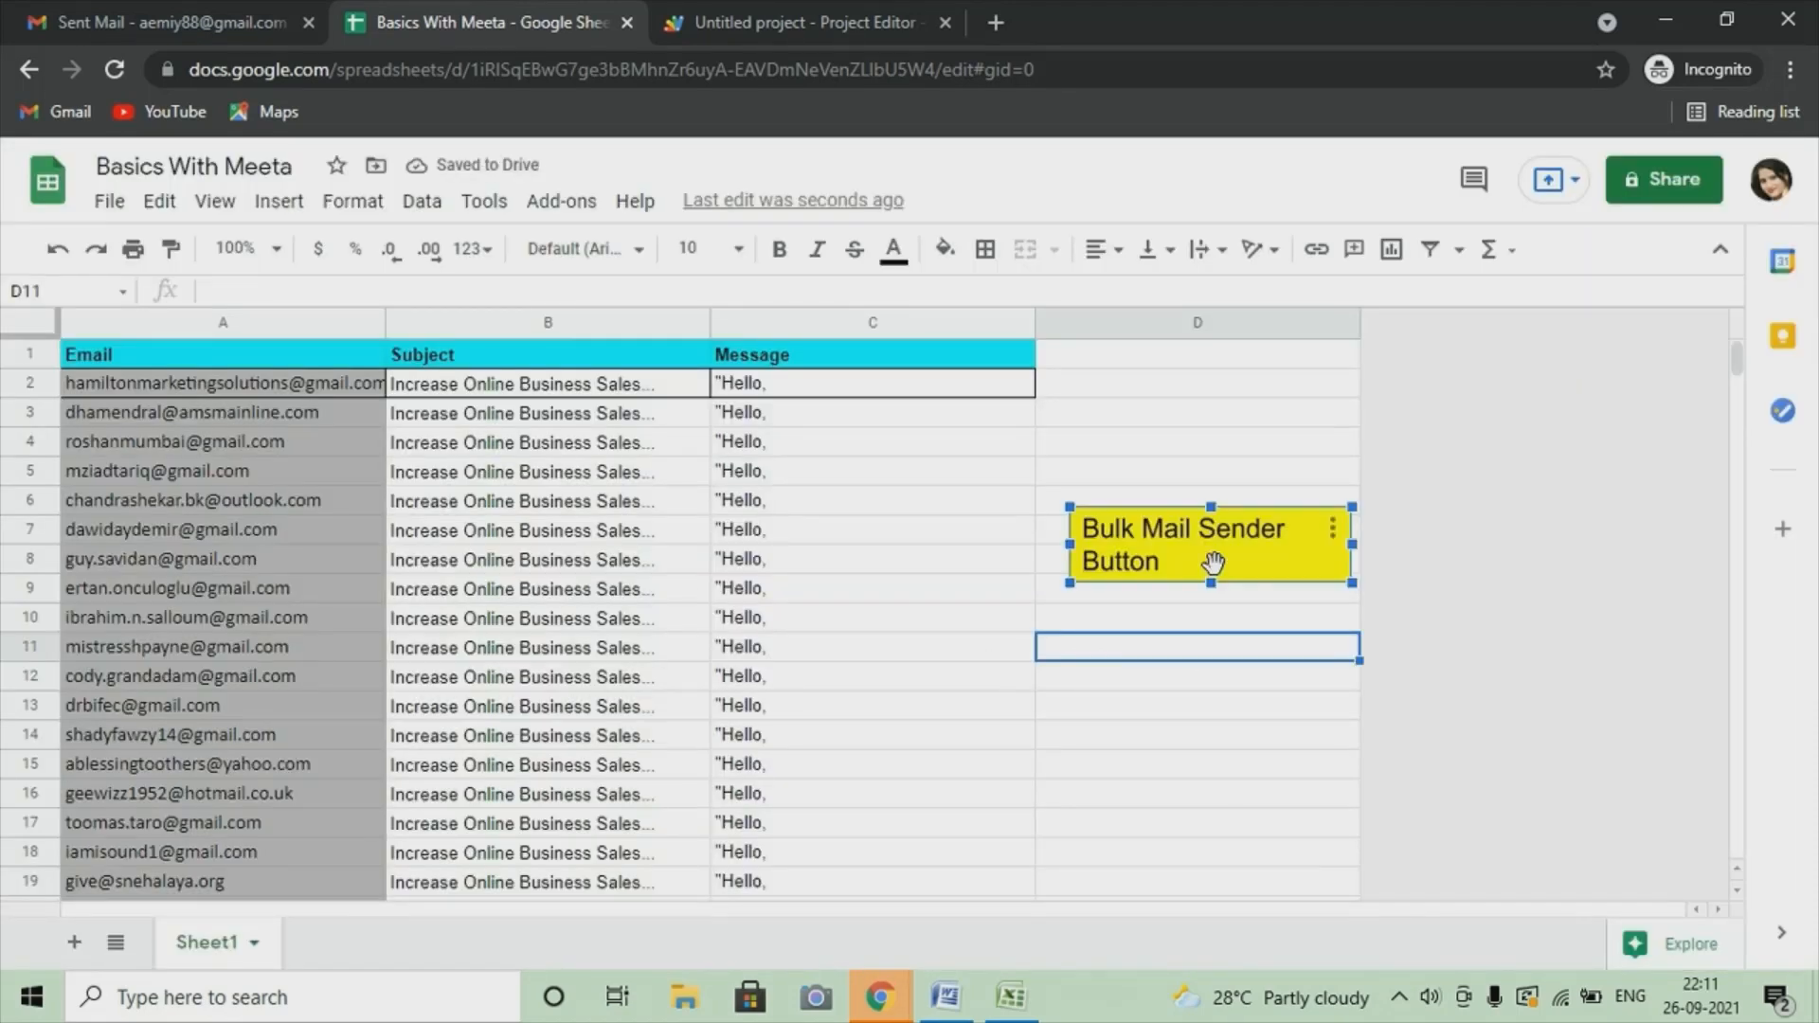
click(1332, 540)
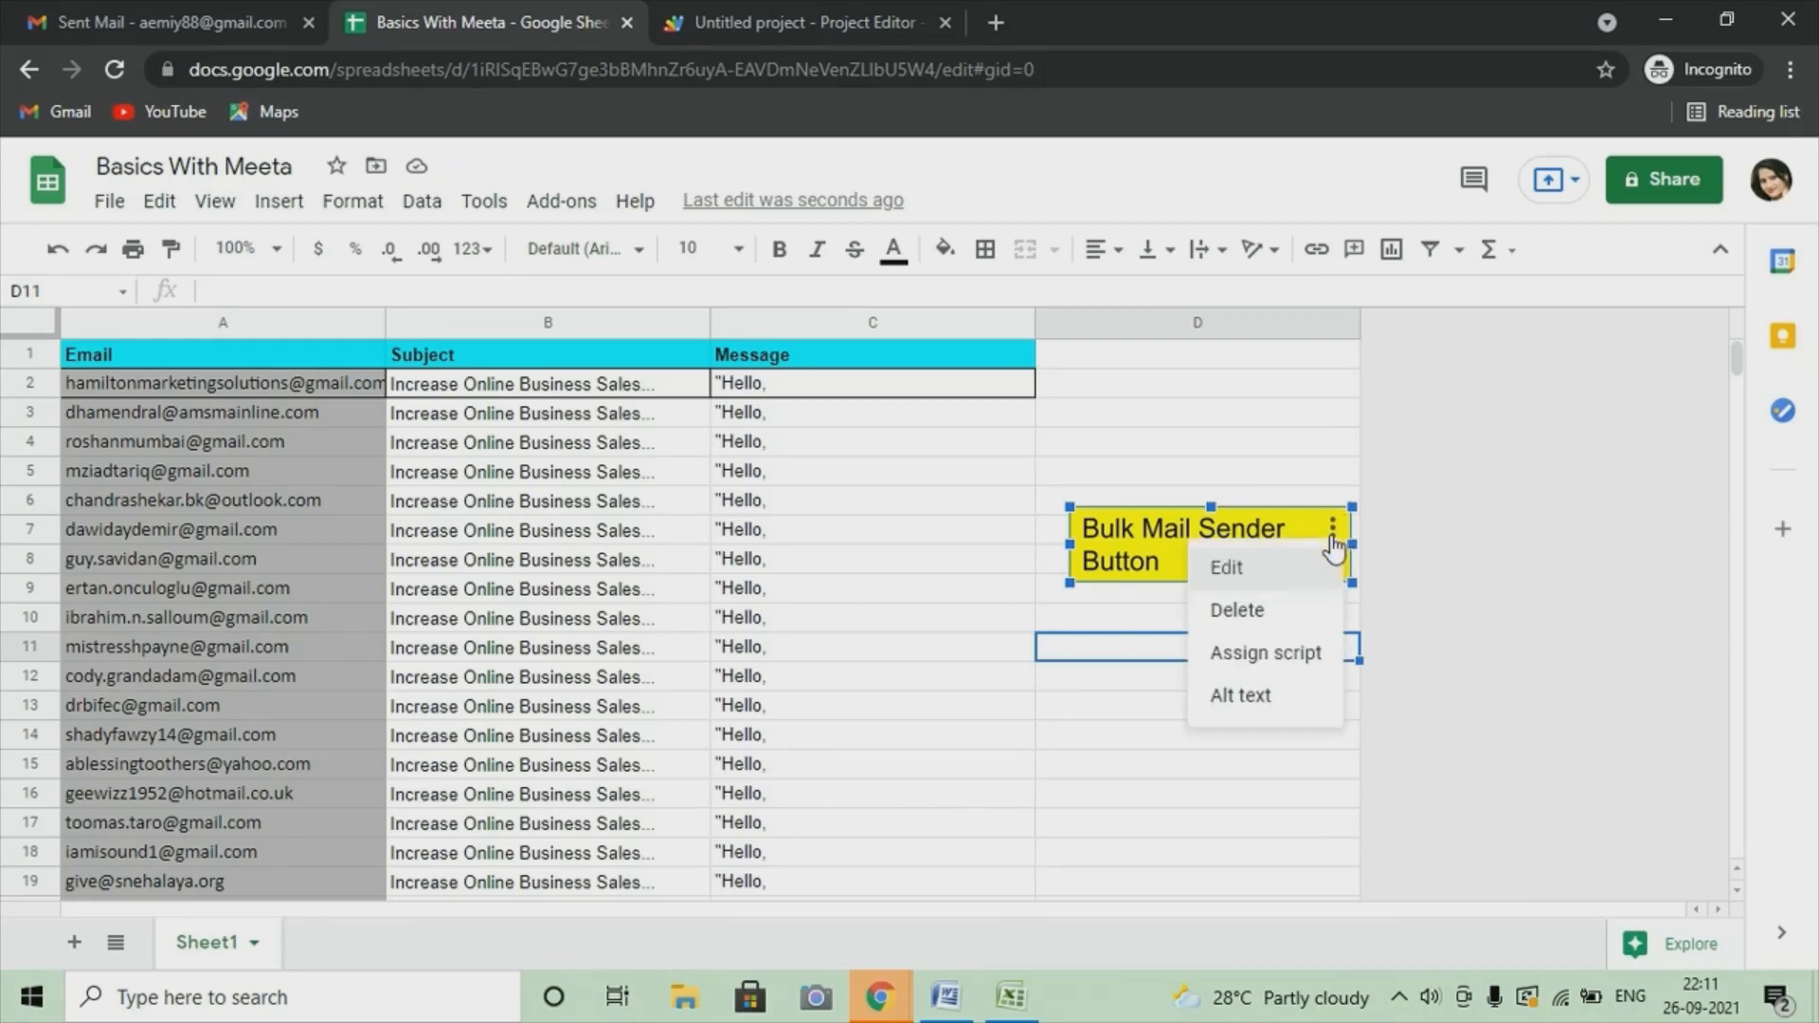
click(1266, 653)
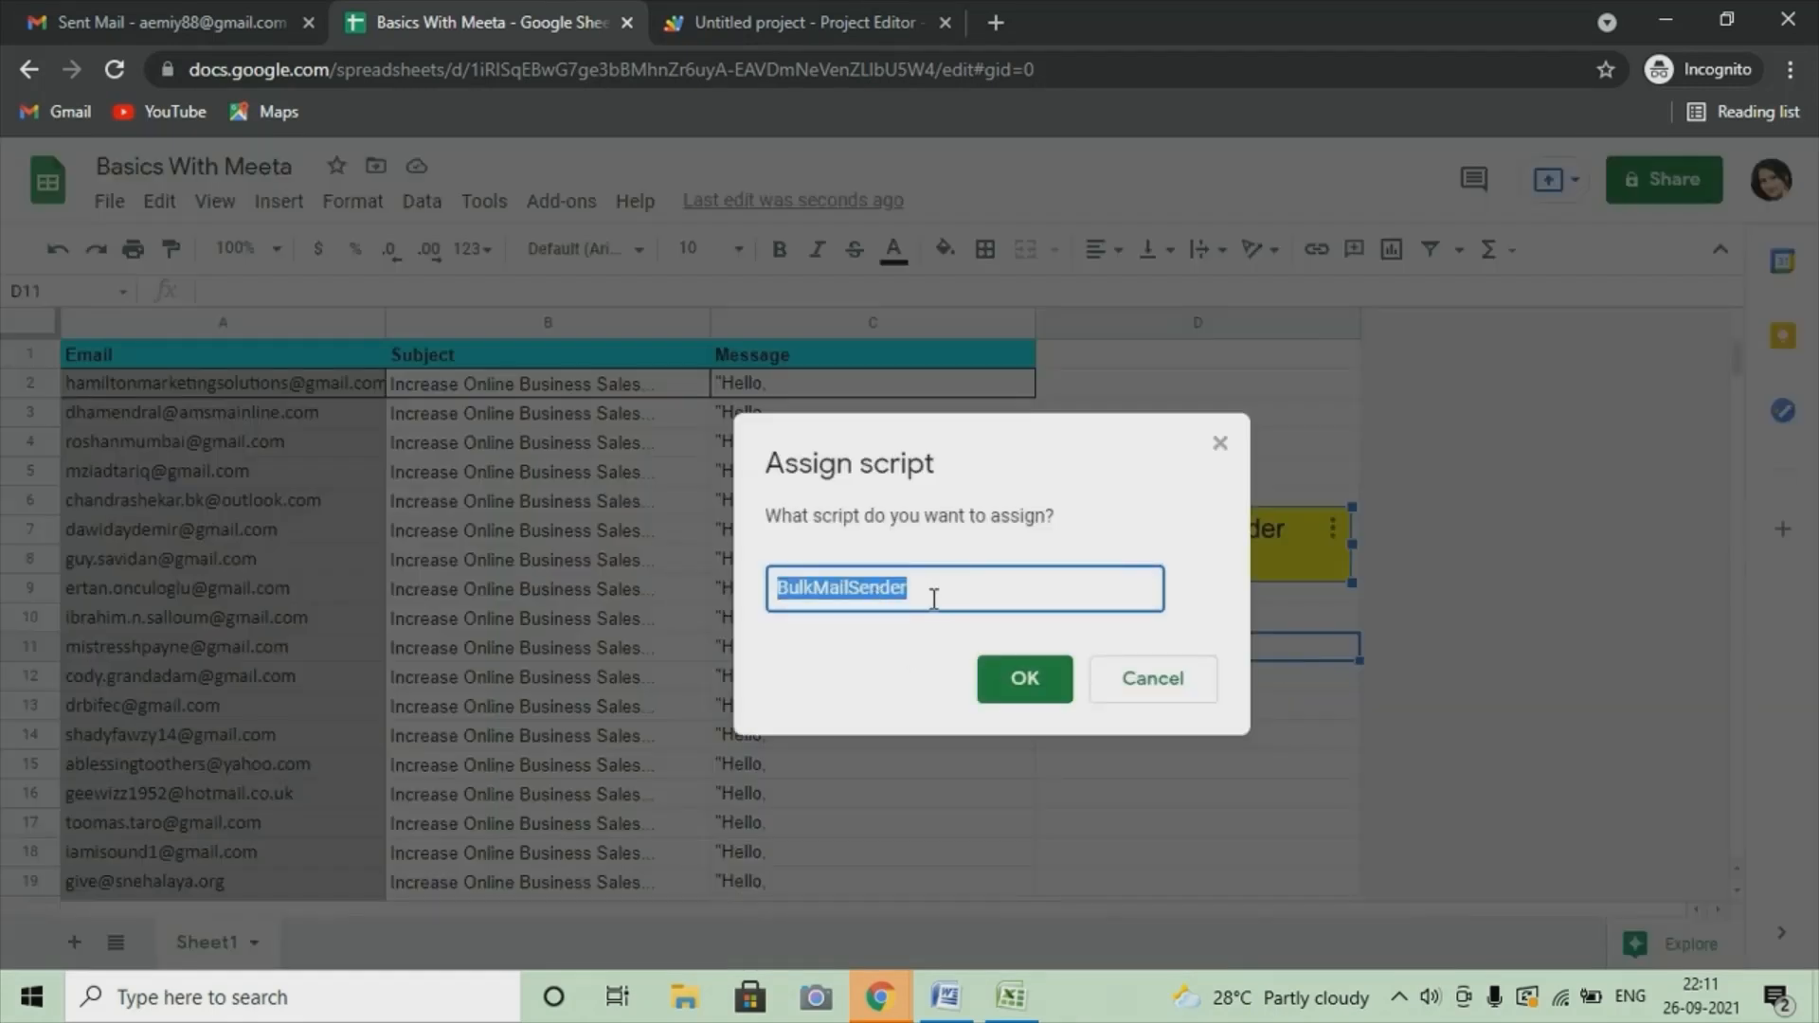
click(1031, 700)
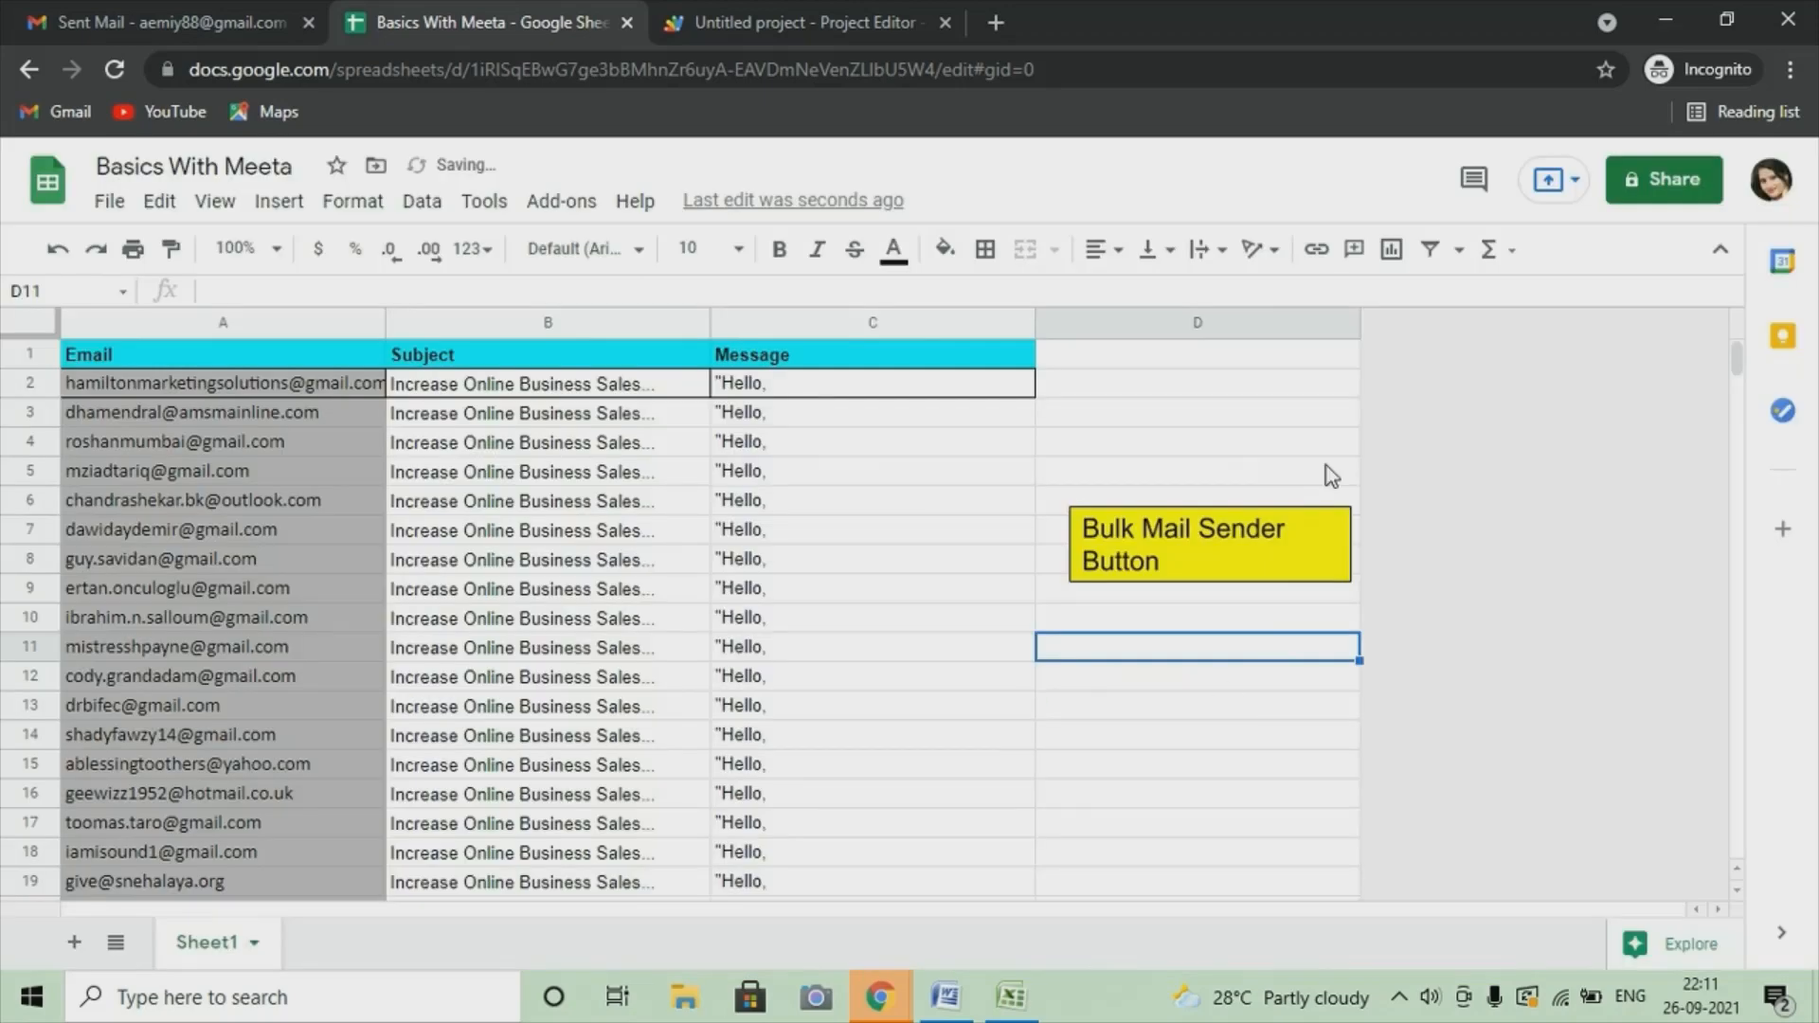
Step: Close the Apps Script project and send the emails by running the Bulk Mail Sender Button in the sheet
click(782, 25)
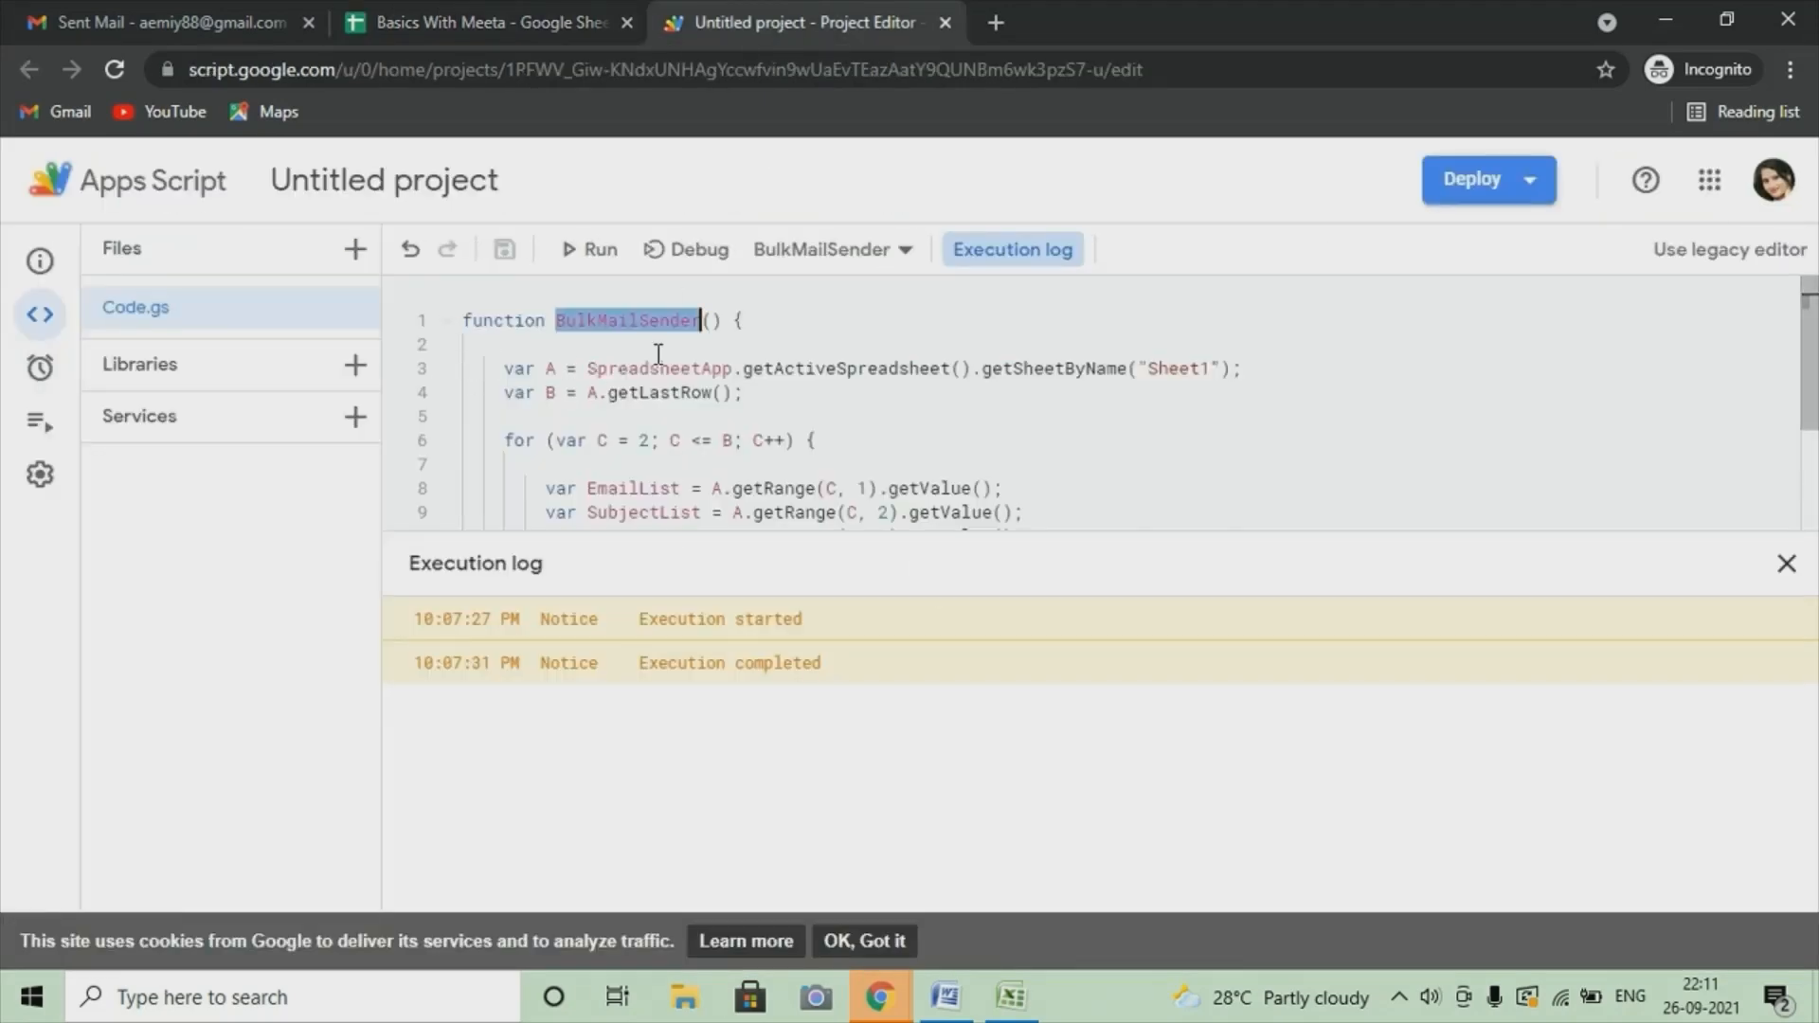
click(946, 27)
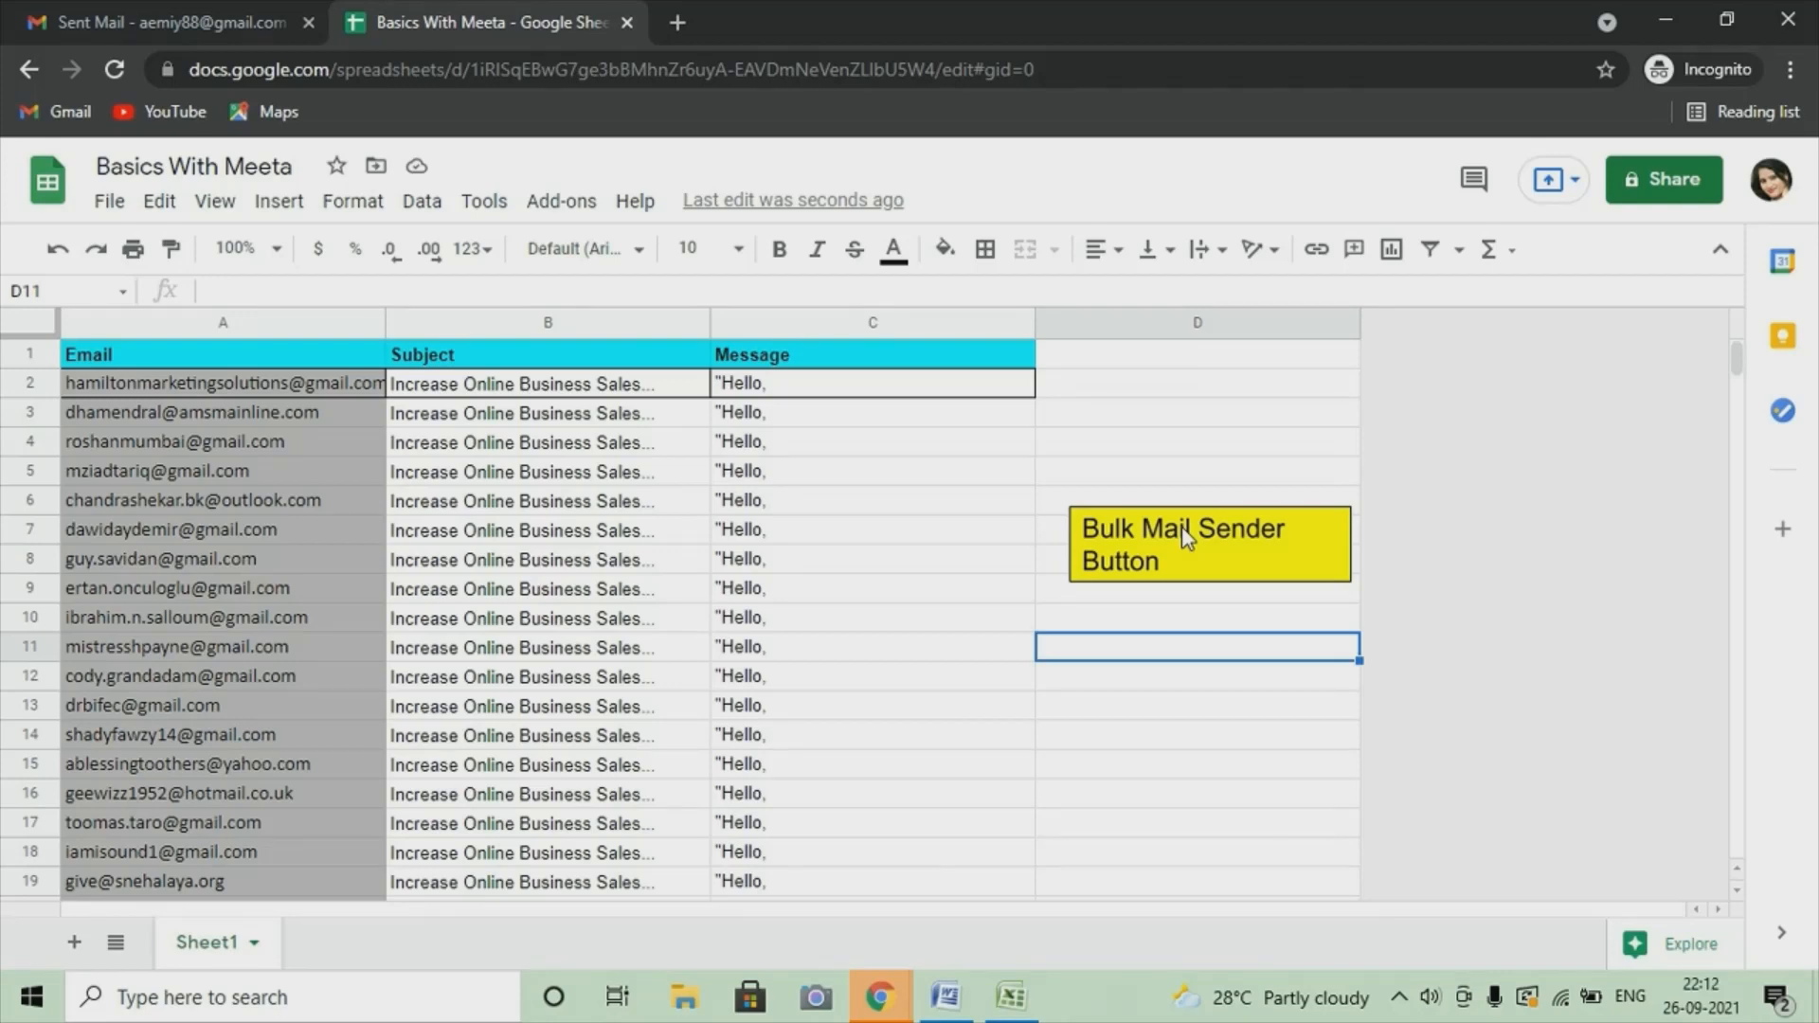
click(1145, 539)
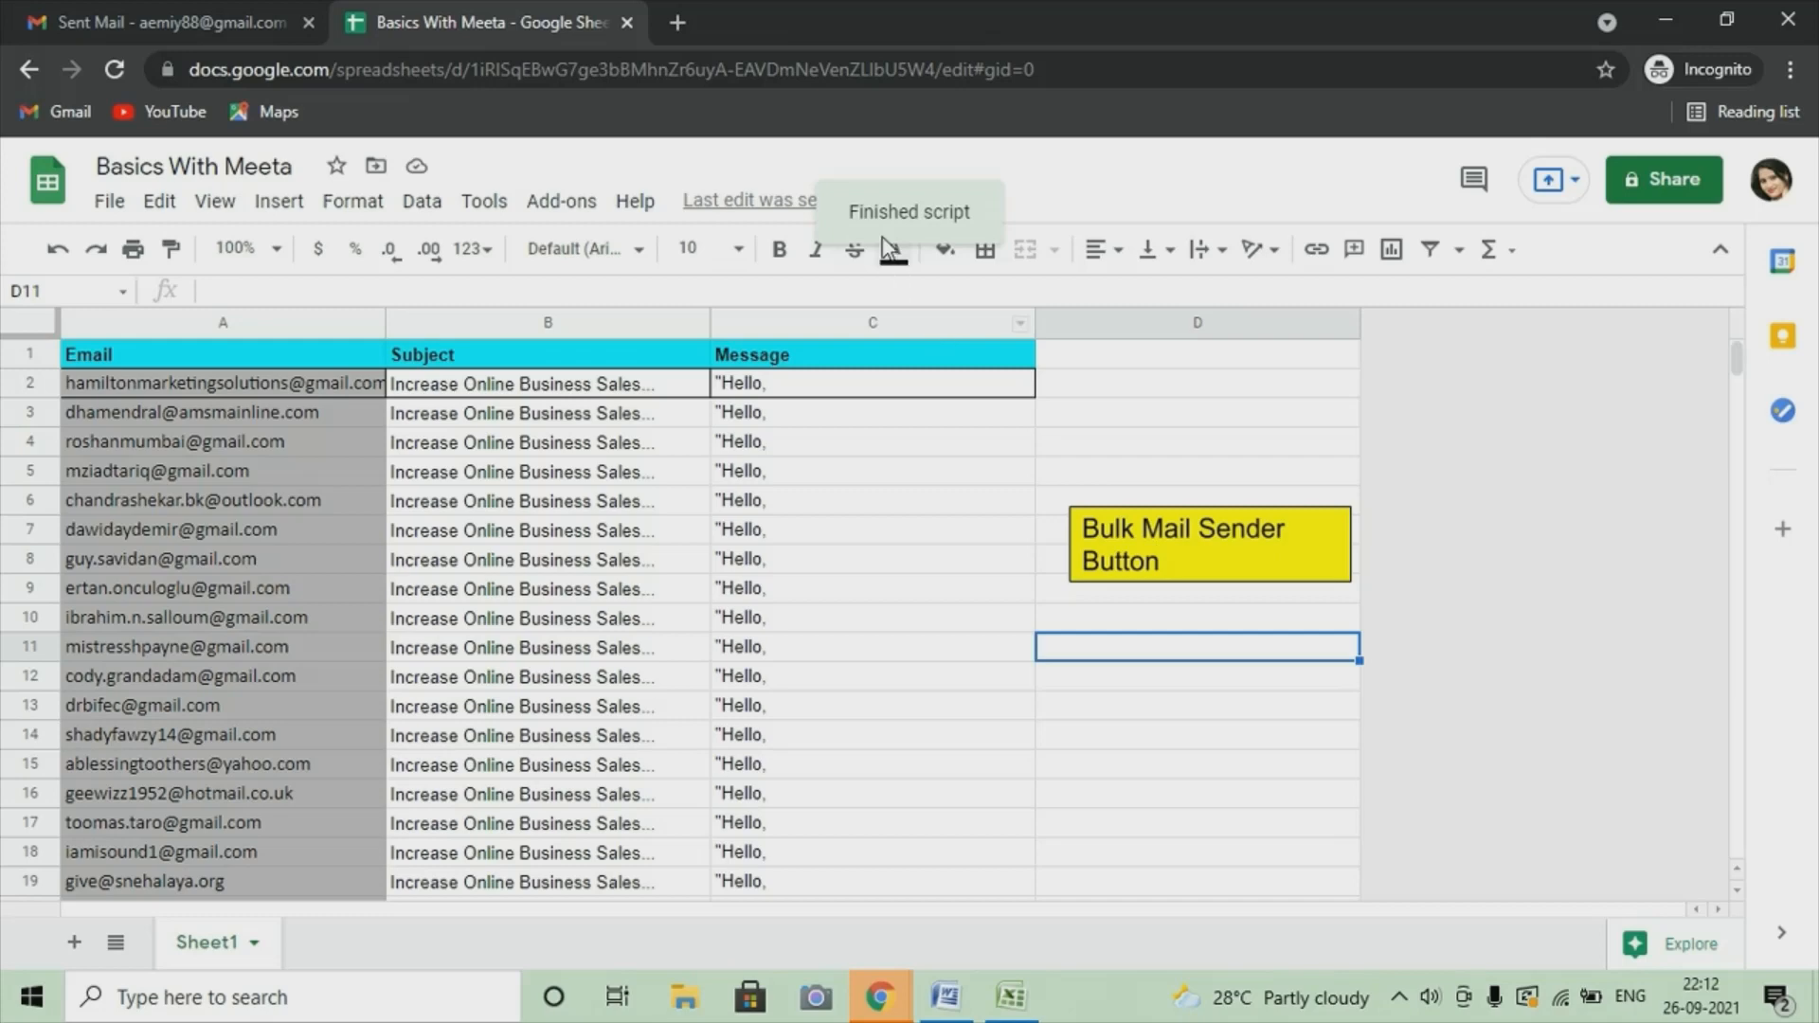
Step: Switch to Gmail, refresh the Sent folder and look through the messages sent by the sheet button
click(152, 27)
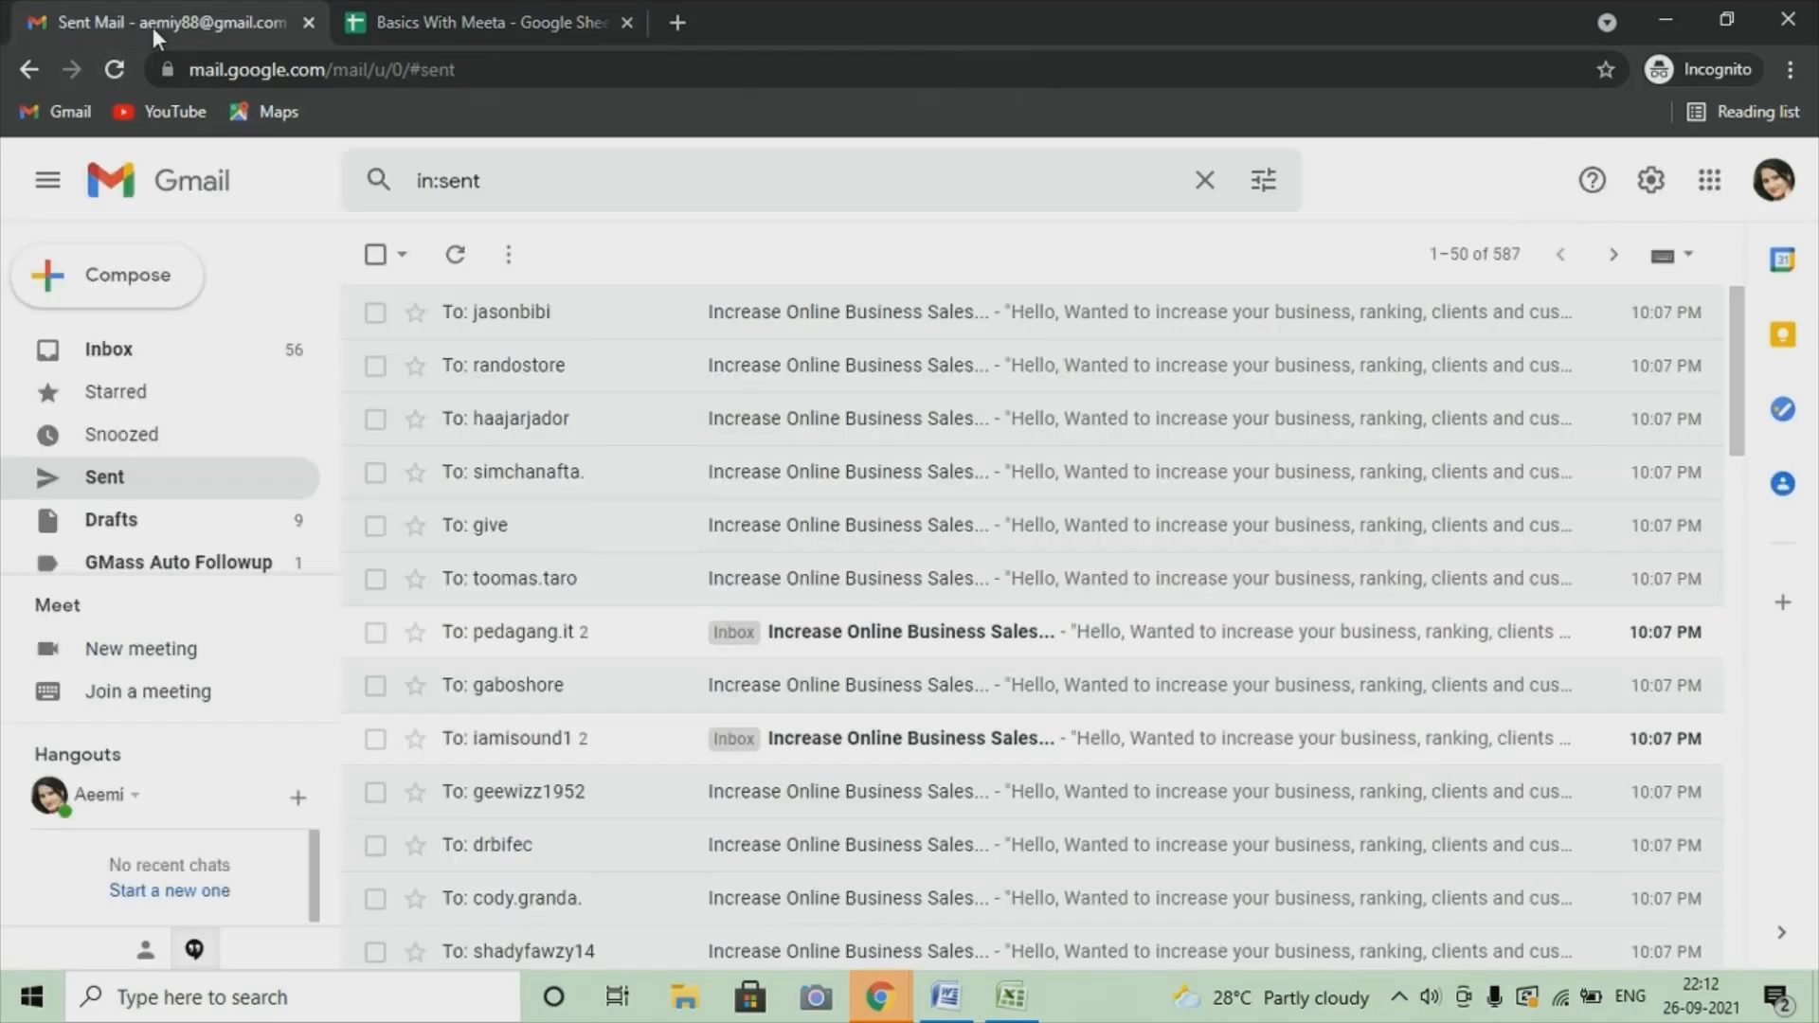
click(135, 476)
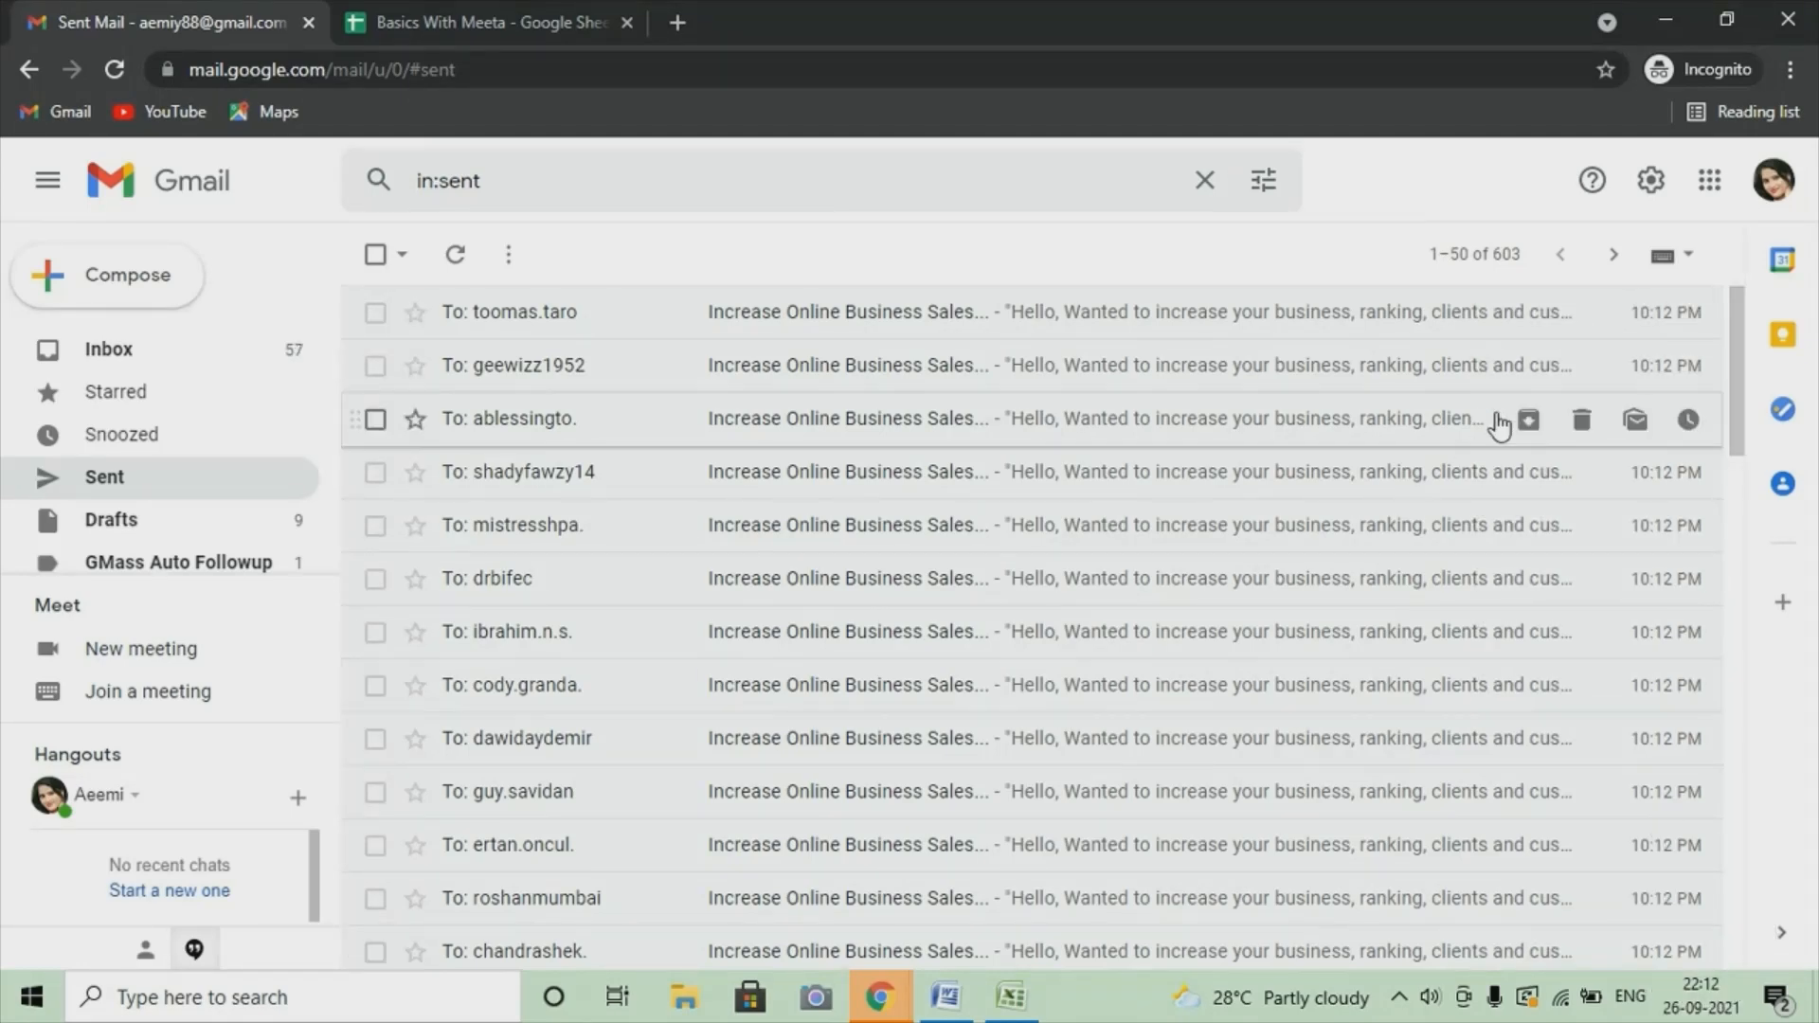
scroll(1255, 715, down, 5)
scroll(1256, 715, up, 5)
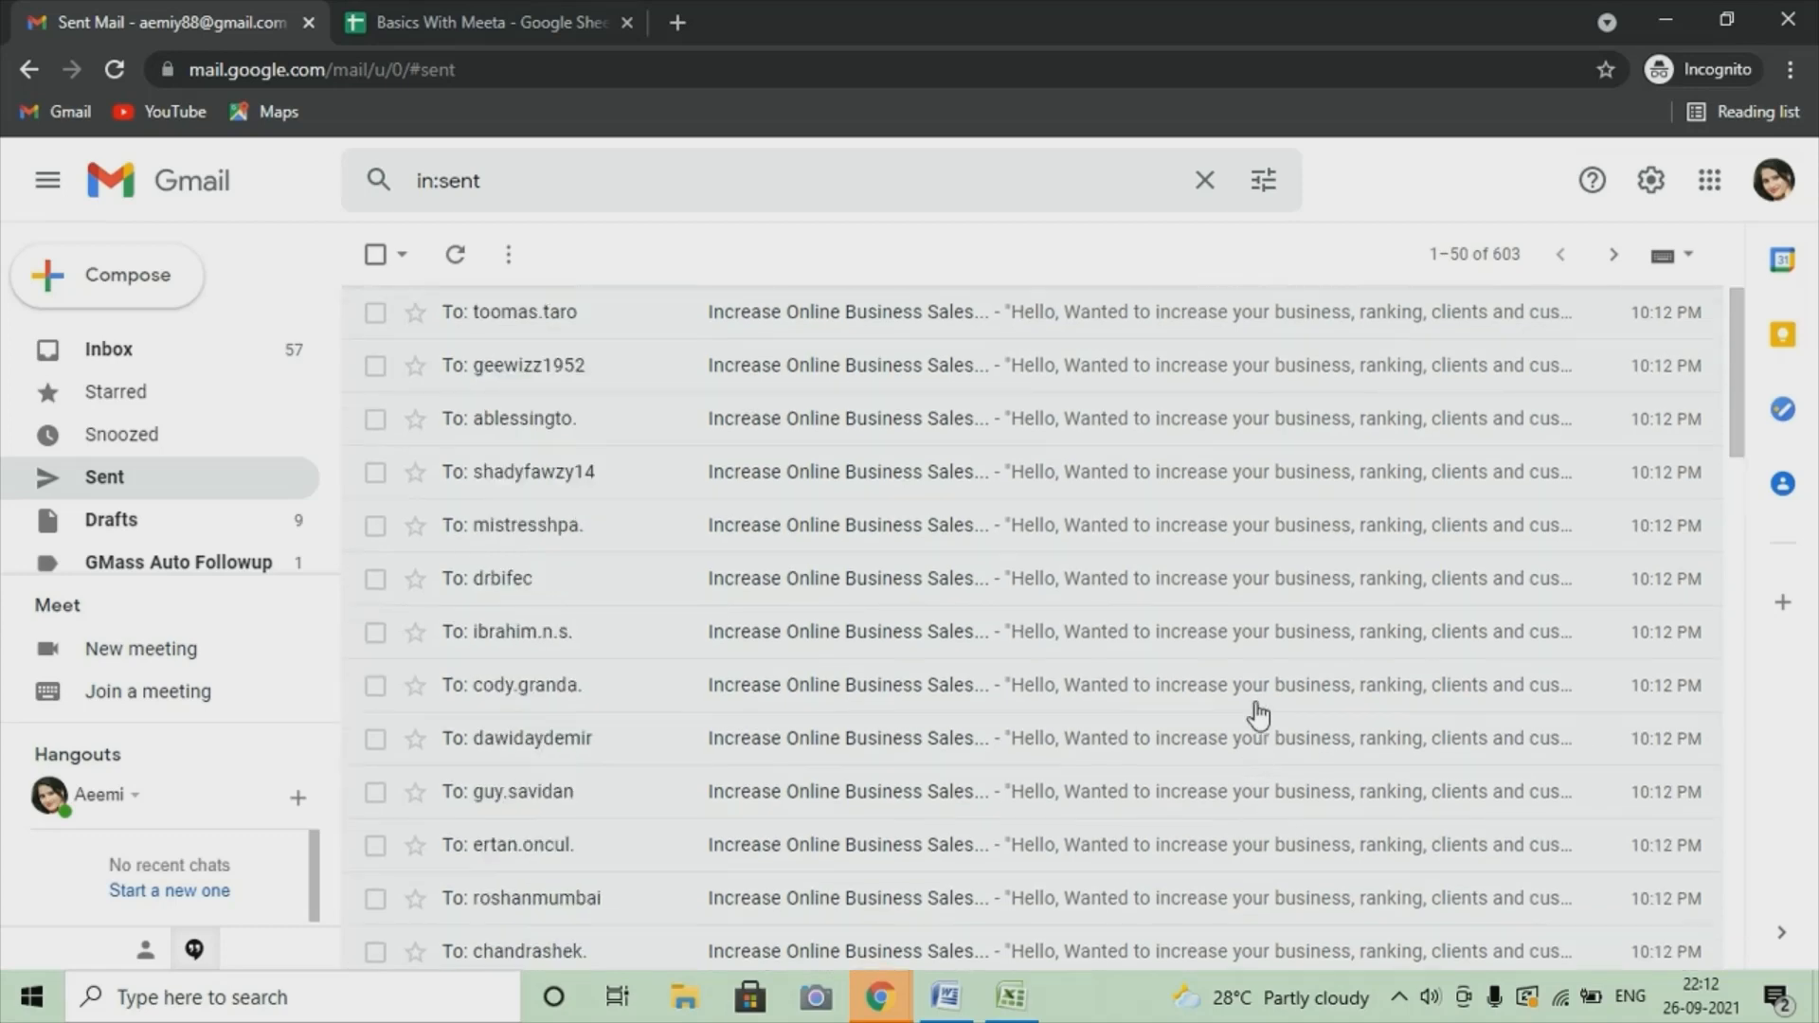
scroll(1259, 715, down, 10)
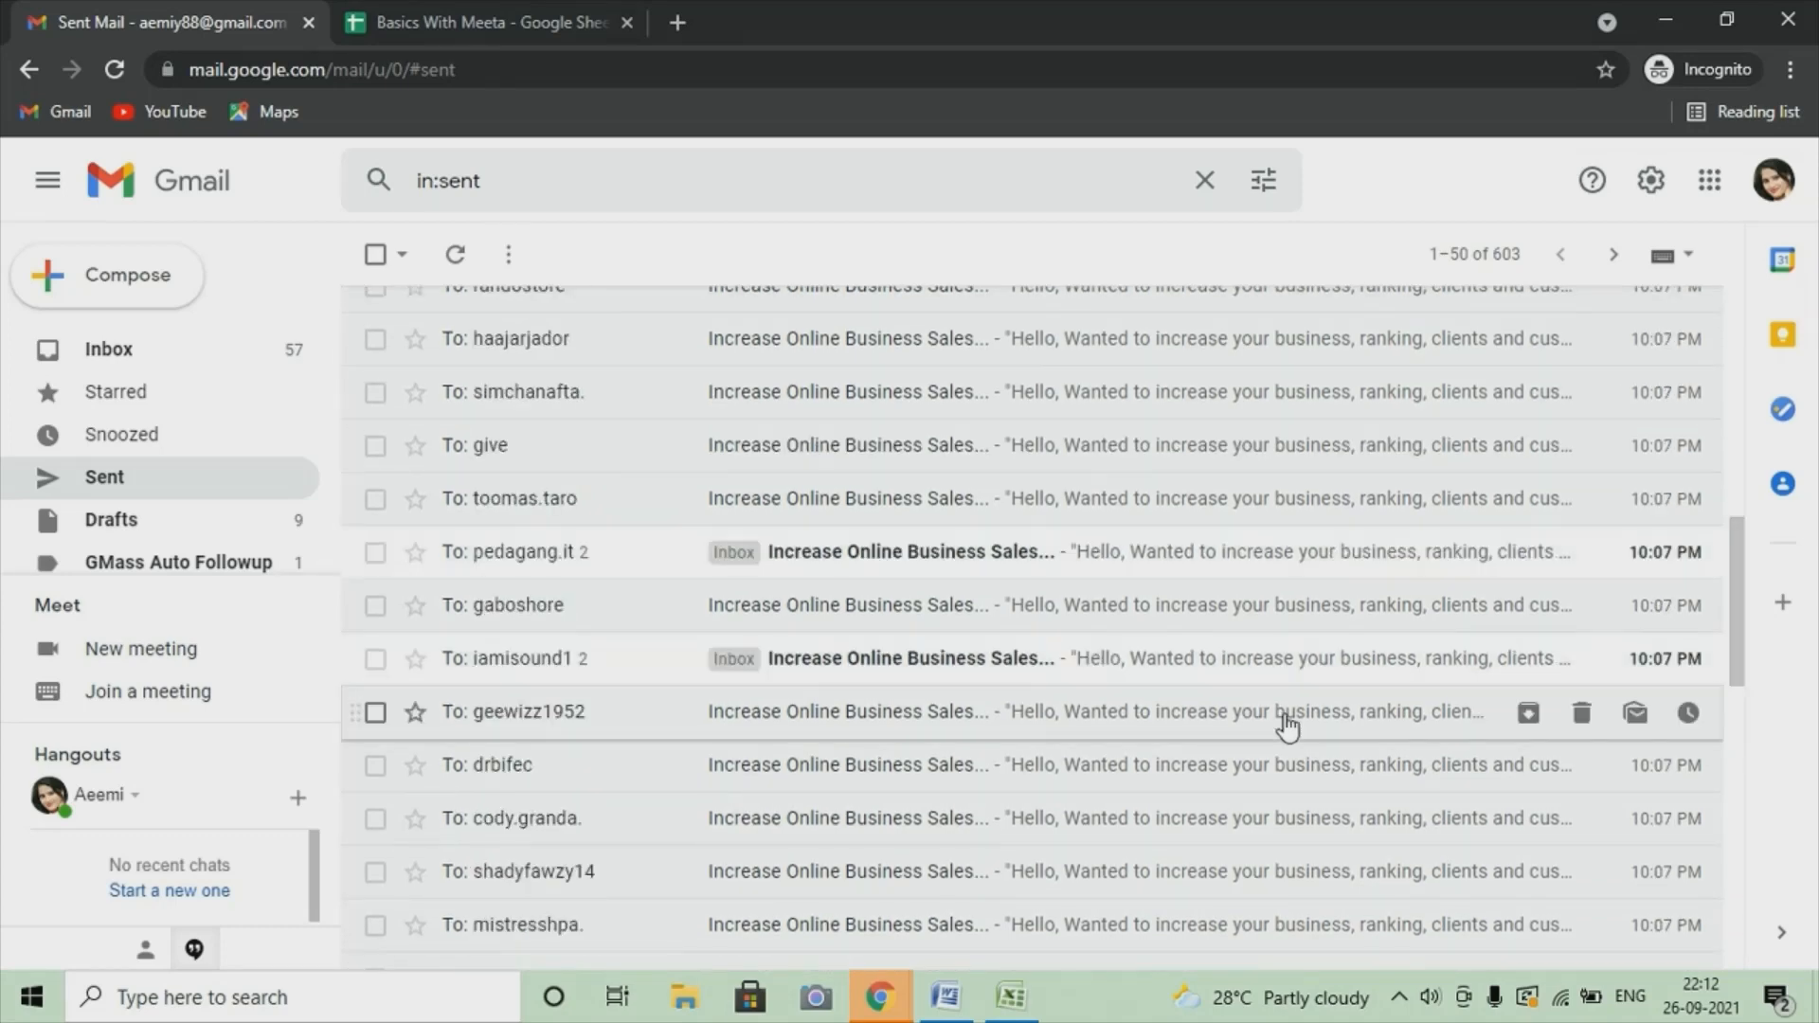
scroll(1287, 725, up, 4)
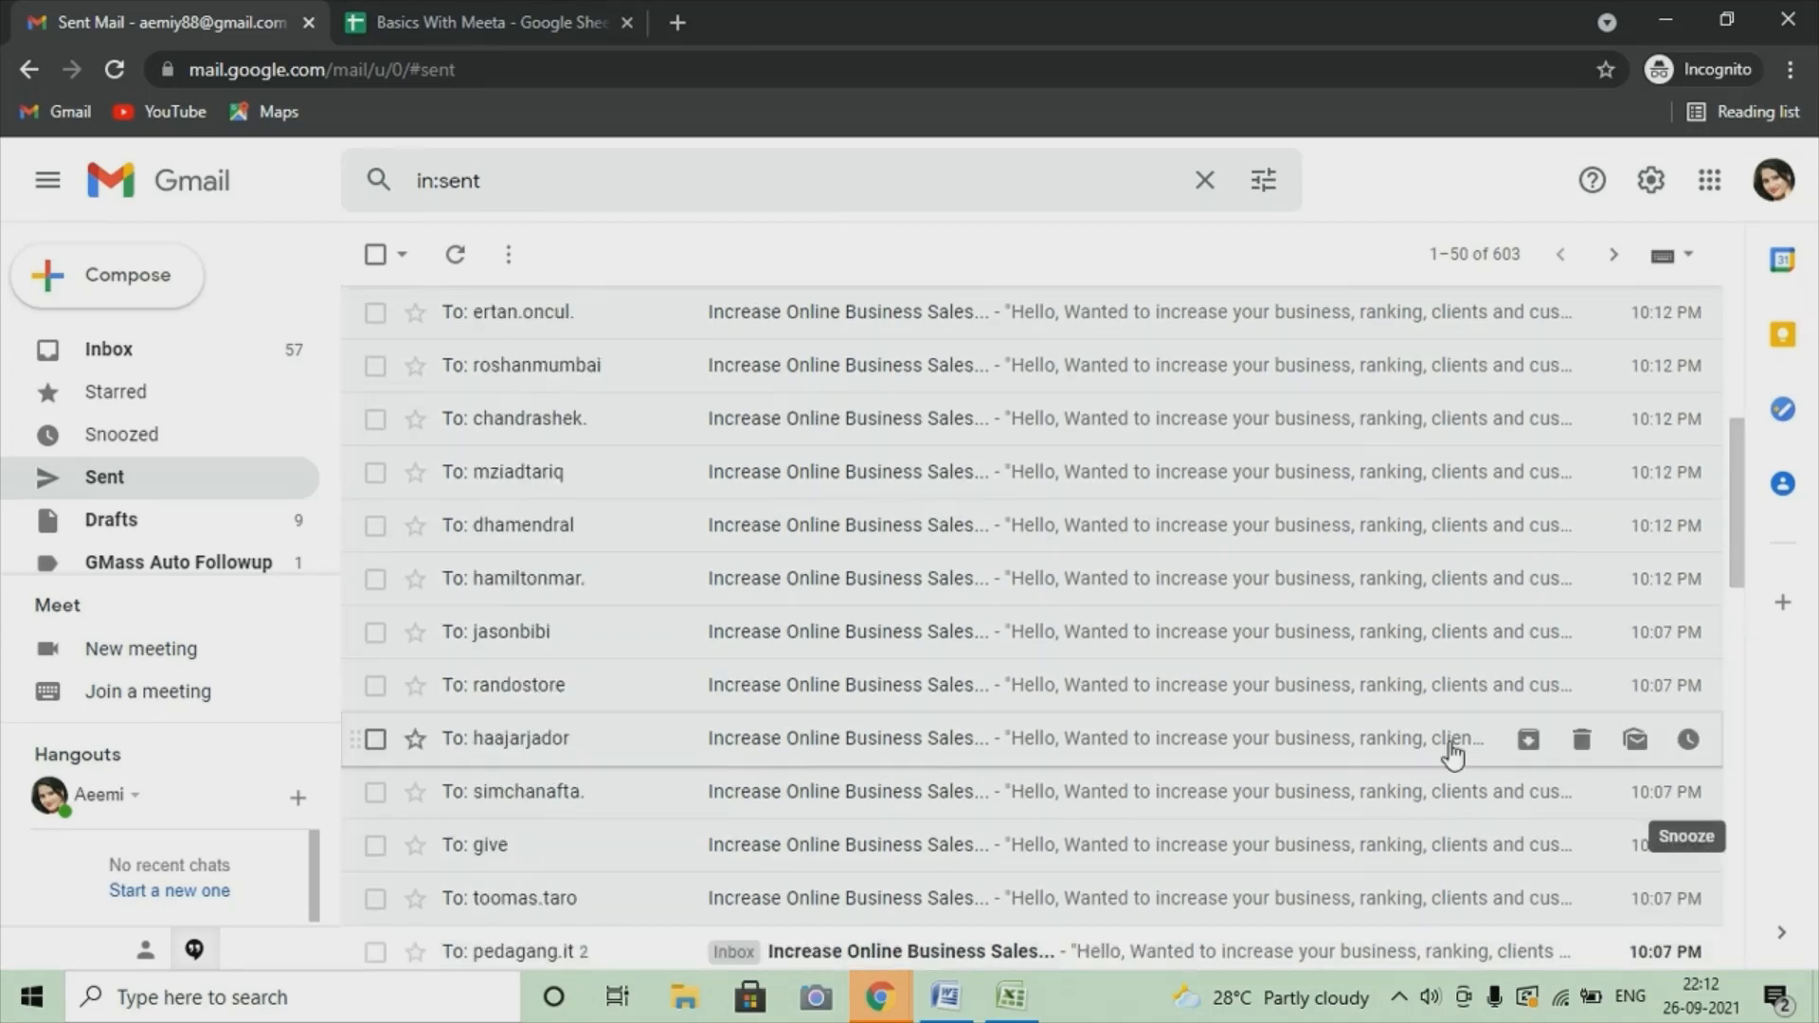
scroll(1452, 755, up, 5)
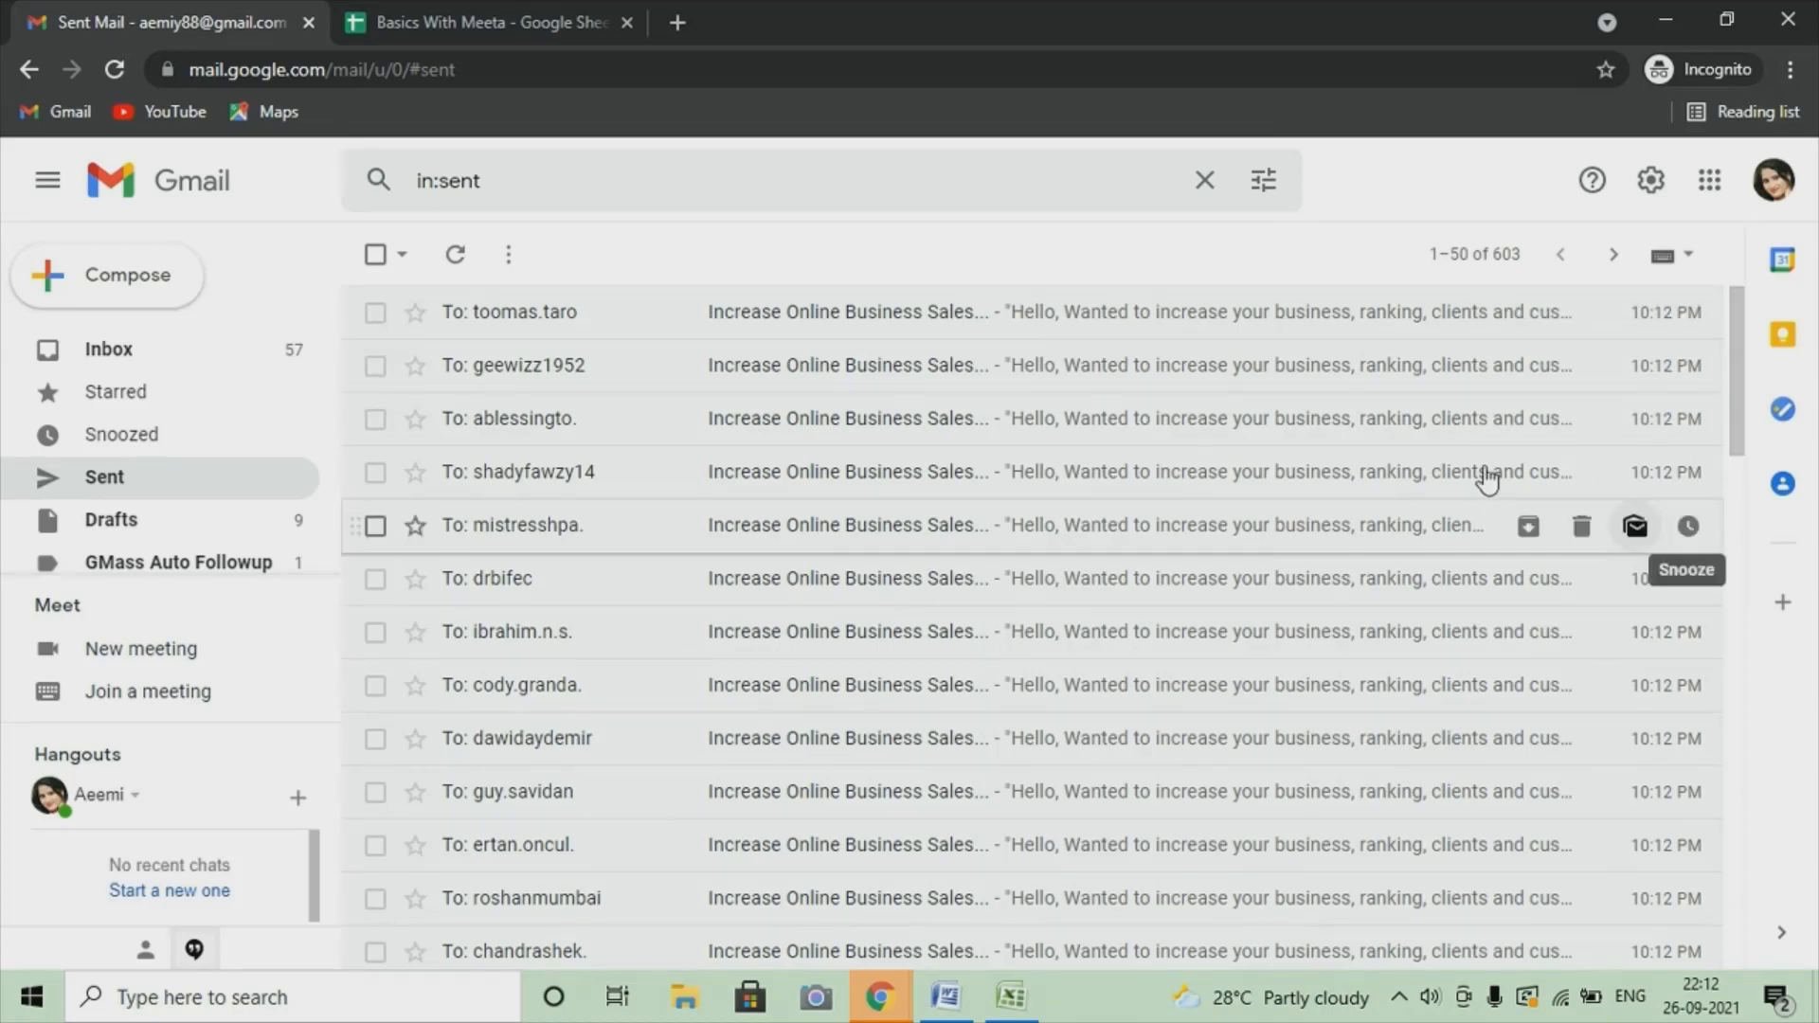
Step: Return to the spreadsheet, then switch to the Word document with the BulkMailSender code and deselect the text
click(473, 22)
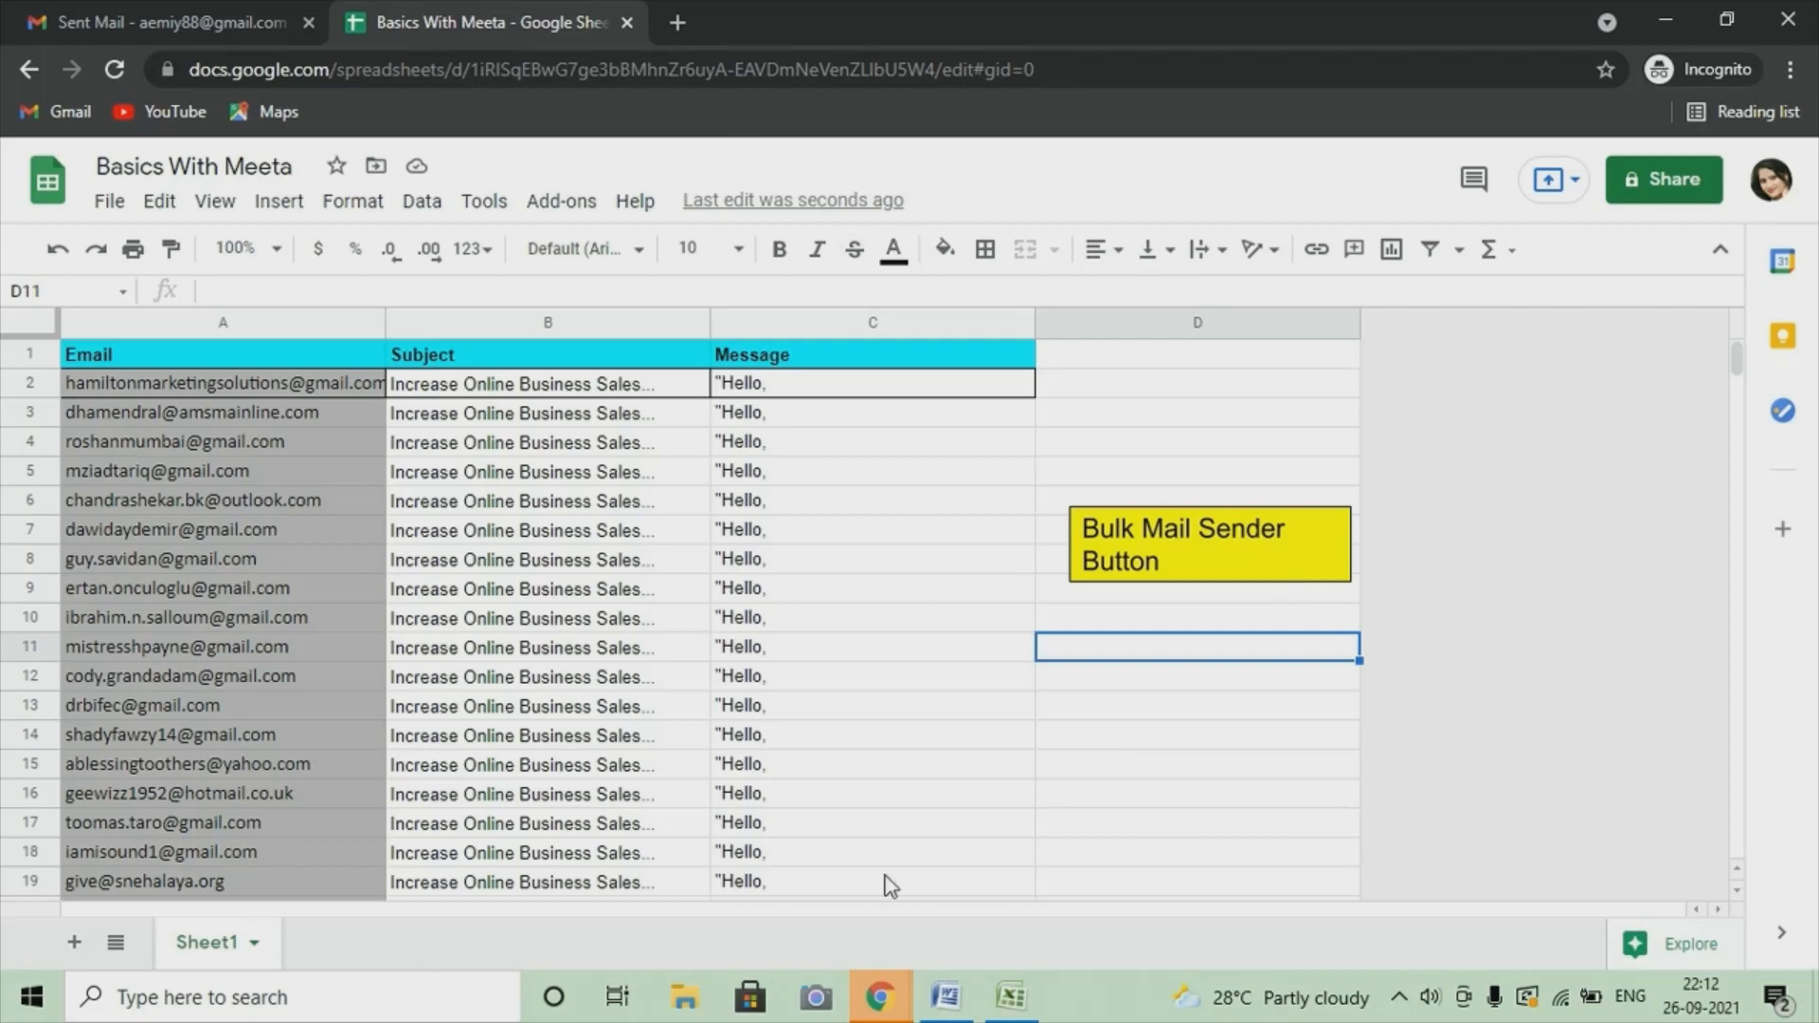
click(945, 997)
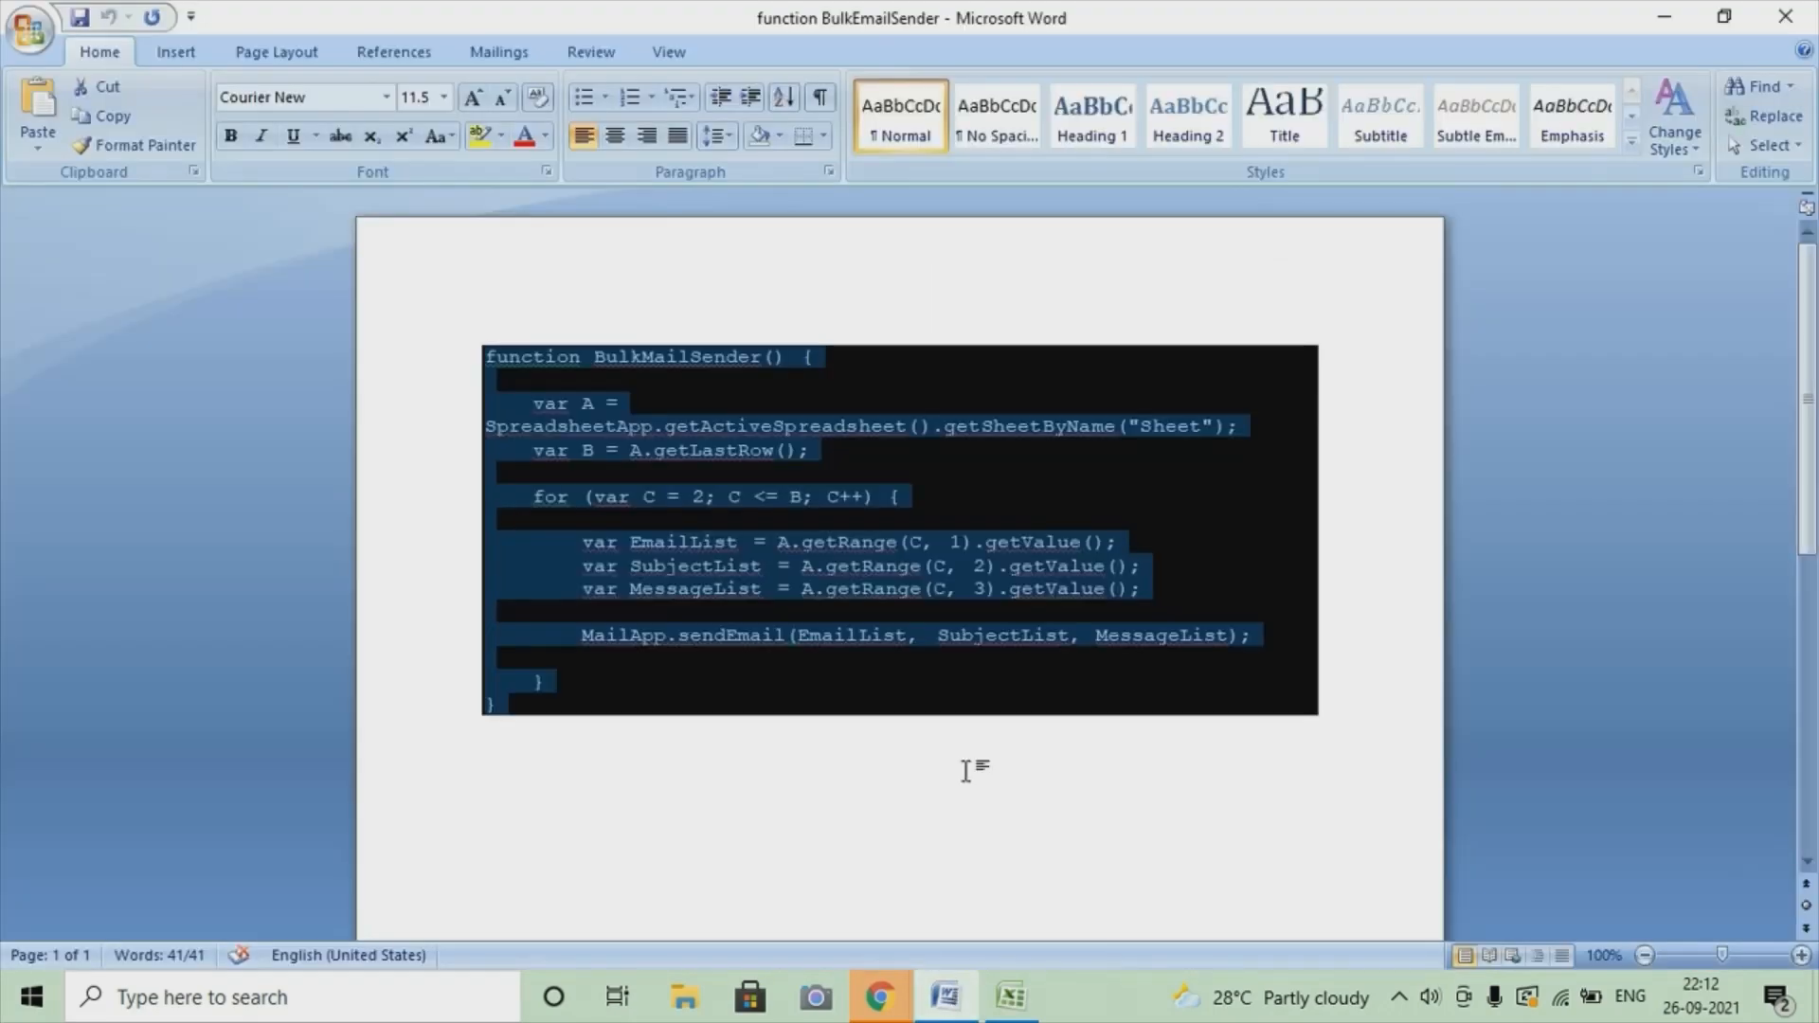
click(966, 765)
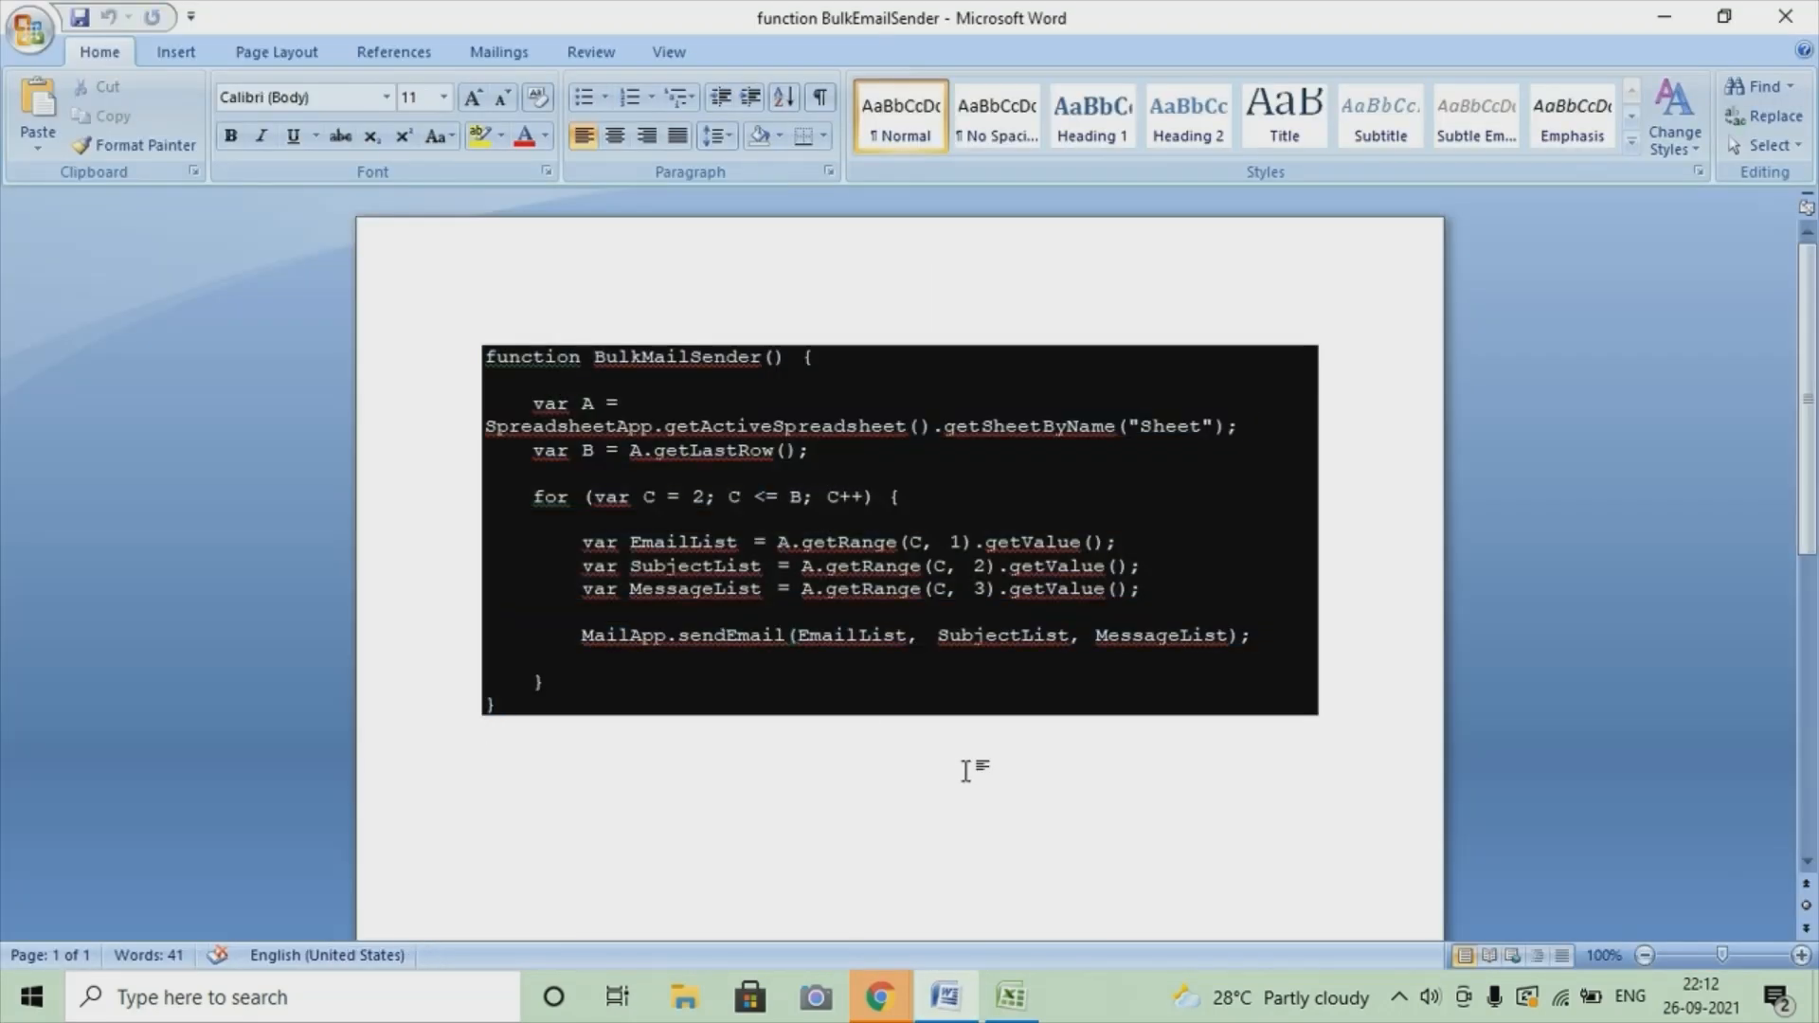